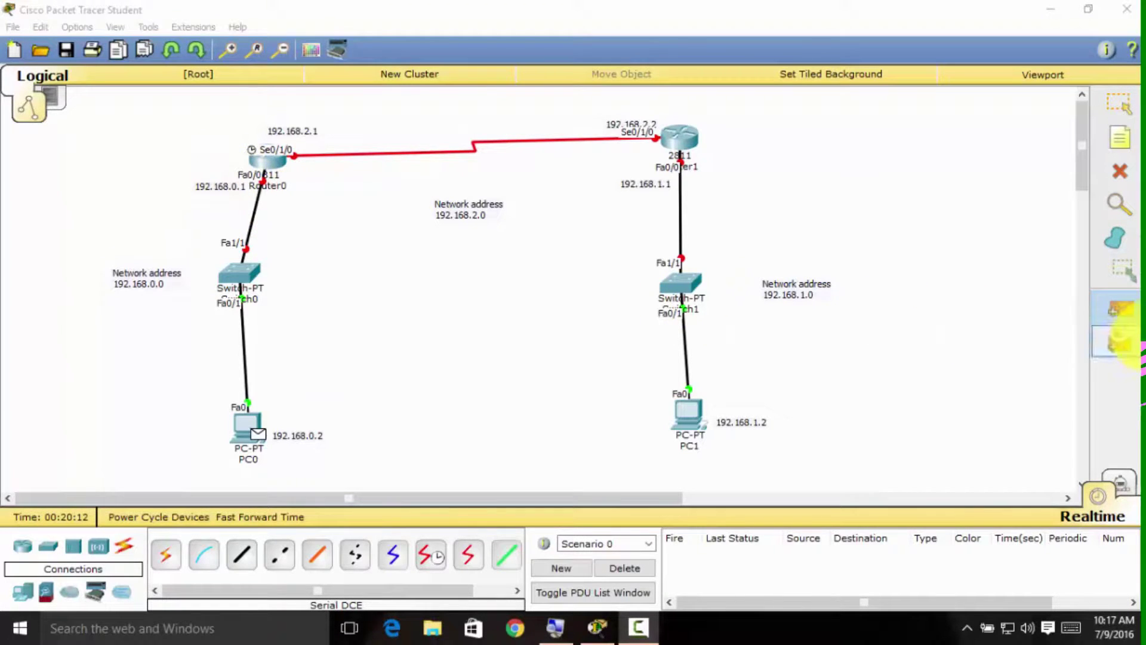
Open the command line interface of Router0 and move its window higher on the workspace.
{"action": "left_click", "coordinate": [1118, 103]}
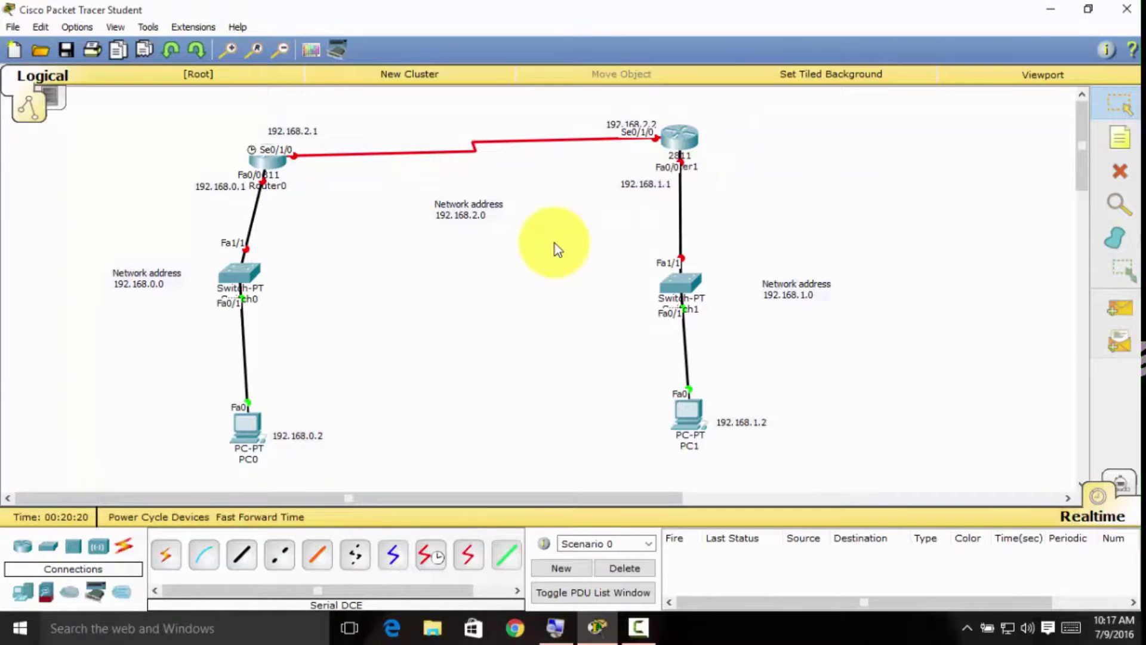
{"action": "left_click", "coordinate": [271, 162]}
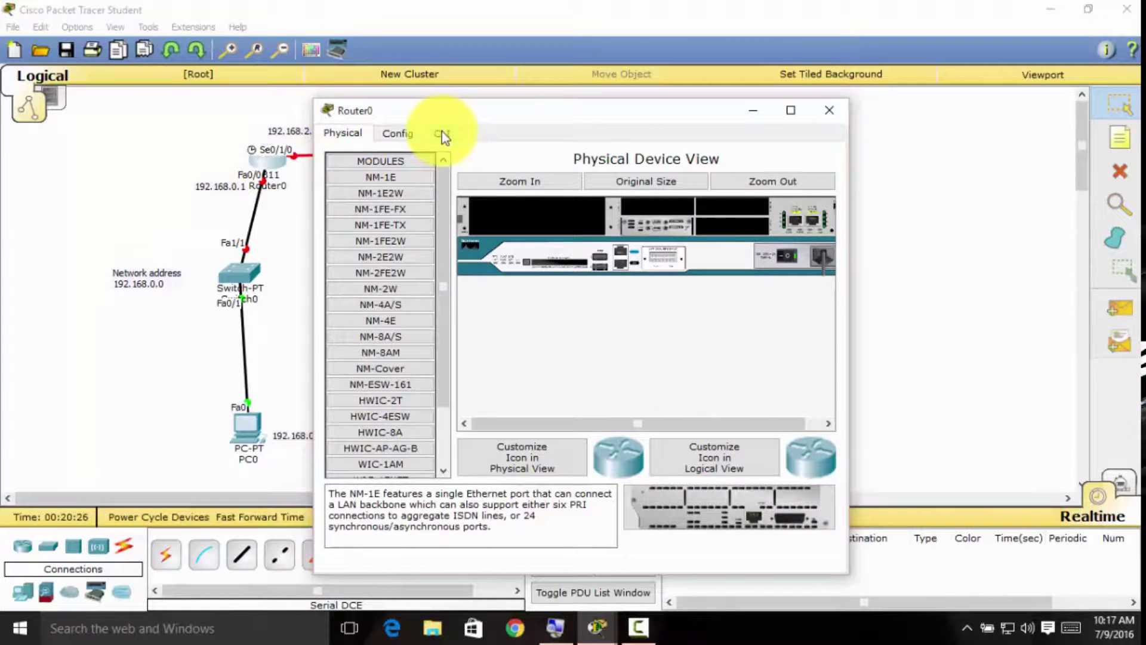
{"action": "left_click", "coordinate": [442, 134]}
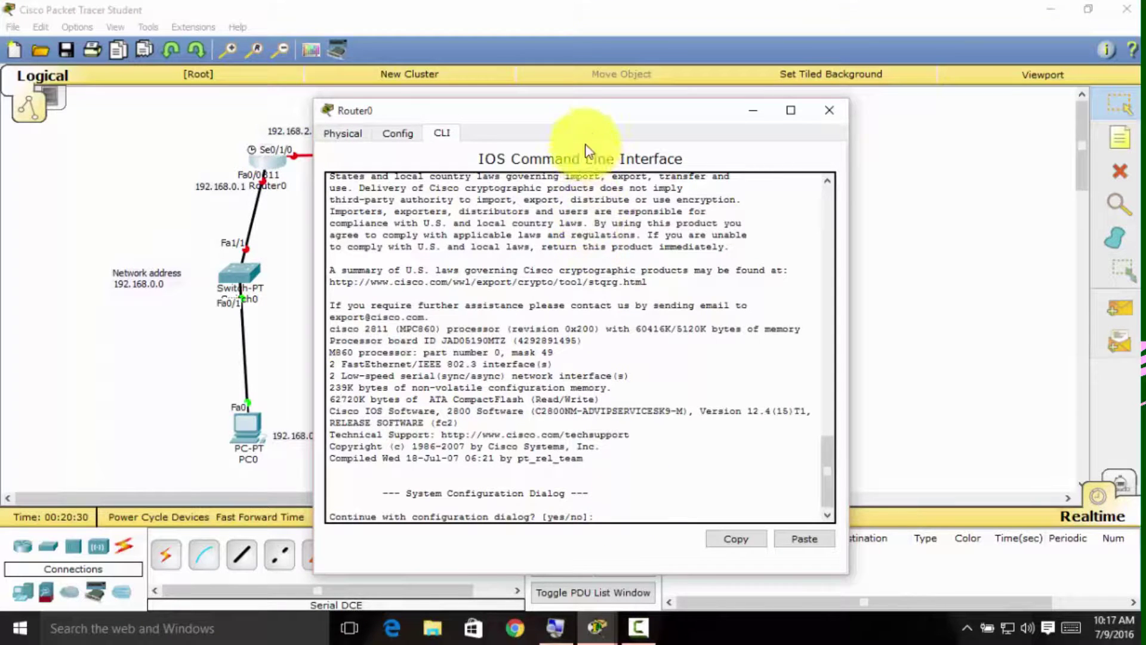
{"action": "left_click_drag", "start_coordinate": [589, 114], "coordinate": [577, 41]}
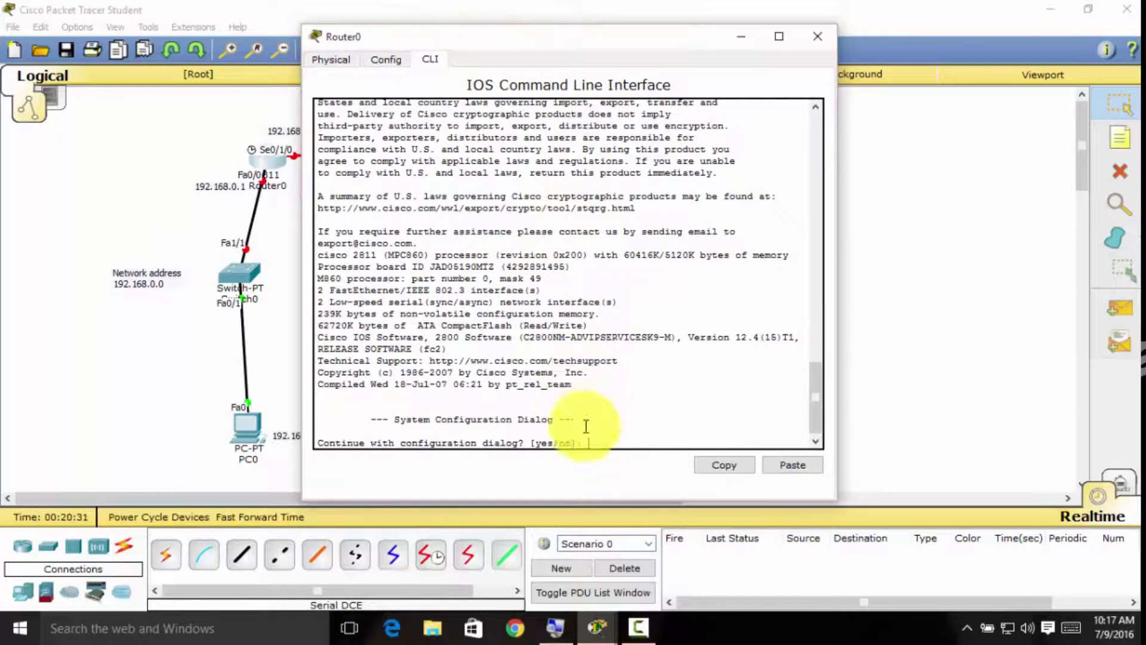
Answer no to Router0's initial configuration dialog and start the router's command prompt.
{"action": "left_click_drag", "start_coordinate": [327, 442], "coordinate": [486, 460]}
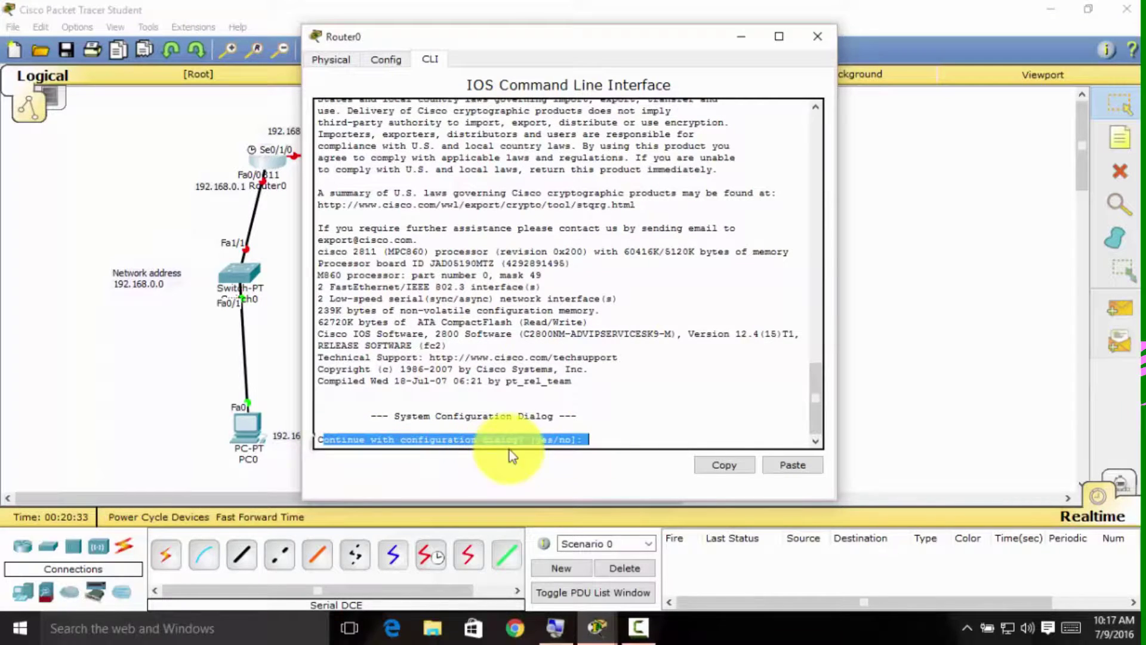
{"action": "left_click", "coordinate": [610, 438]}
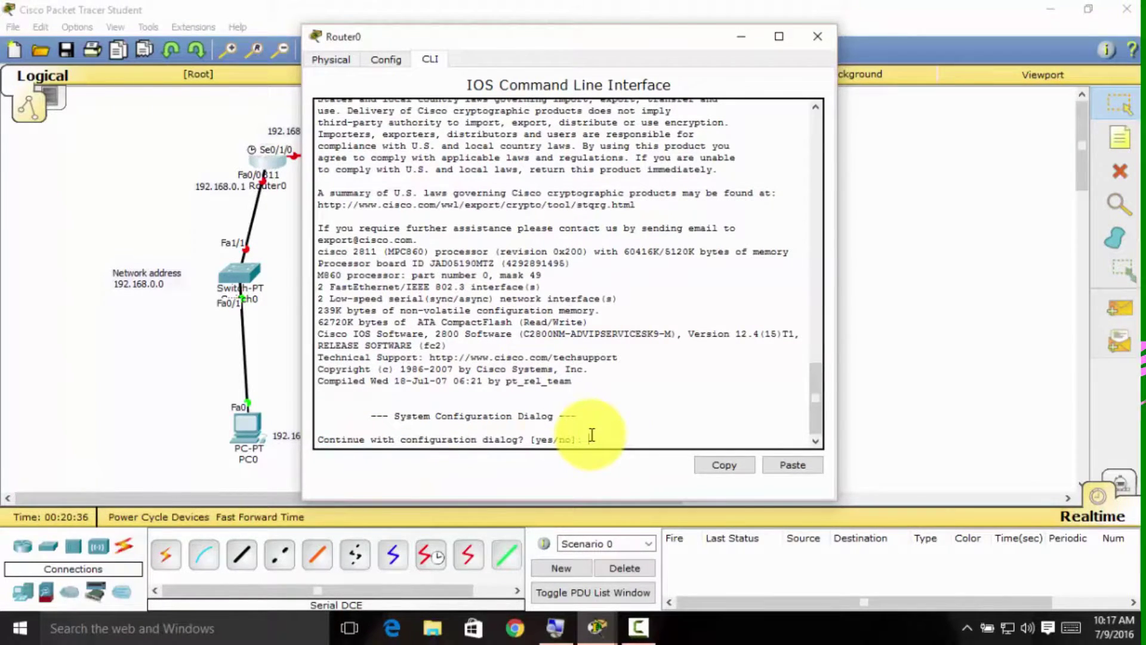
{"action": "type", "text": "no"}
{"action": "key", "text": "Return"}
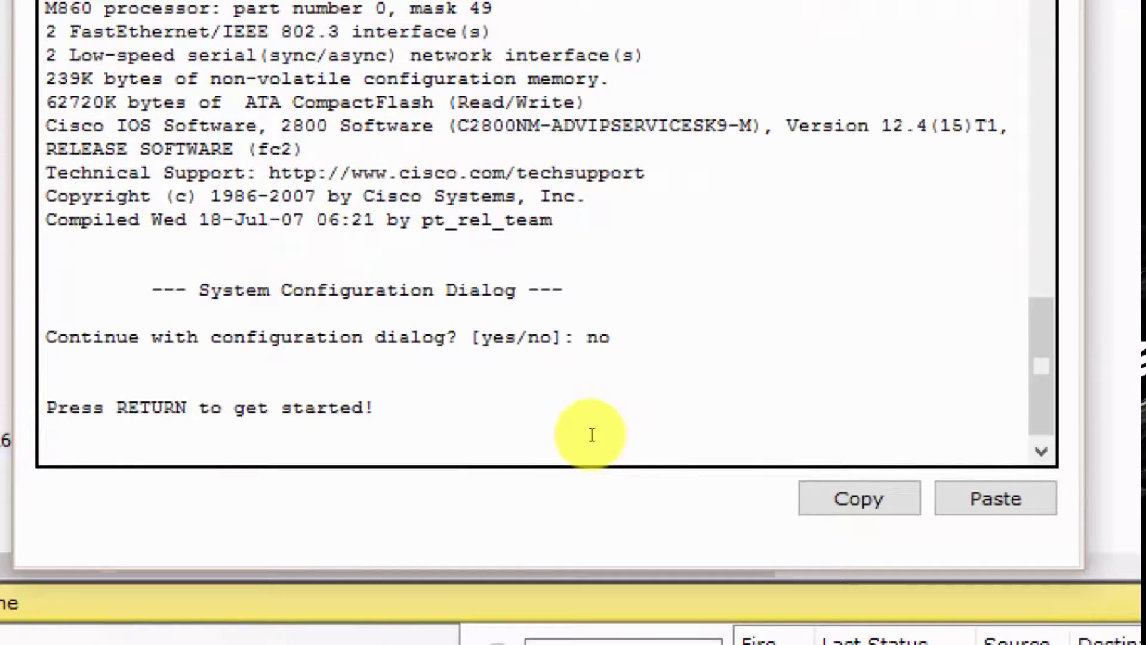
{"action": "key", "text": "Return"}
Enter privileged mode with enable and global configuration mode with config t on Router0.
{"action": "type", "text": "enable"}
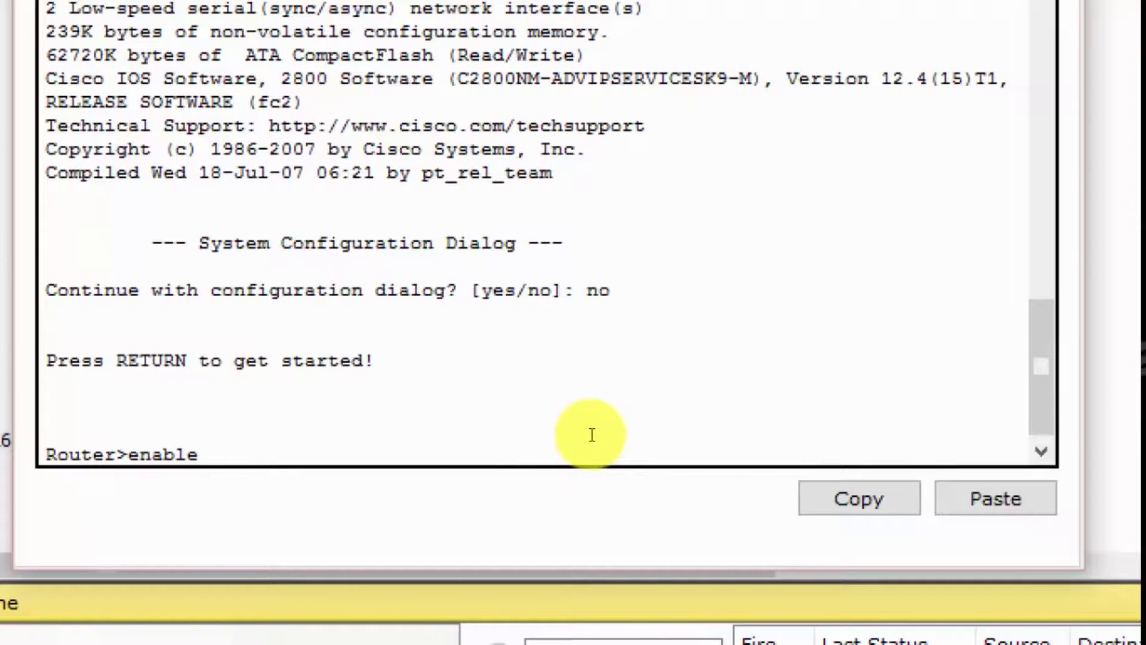
{"action": "key", "text": "Return"}
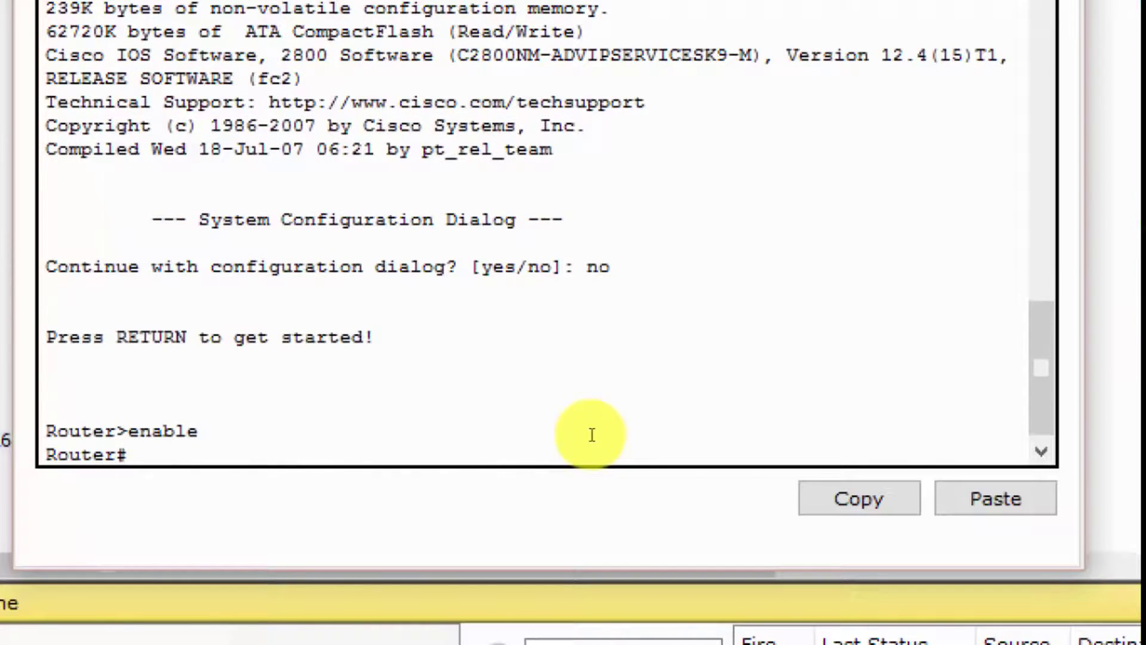
{"action": "type", "text": "cpm"}
{"action": "key", "text": "BackSpace"}
{"action": "key", "text": "BackSpace"}
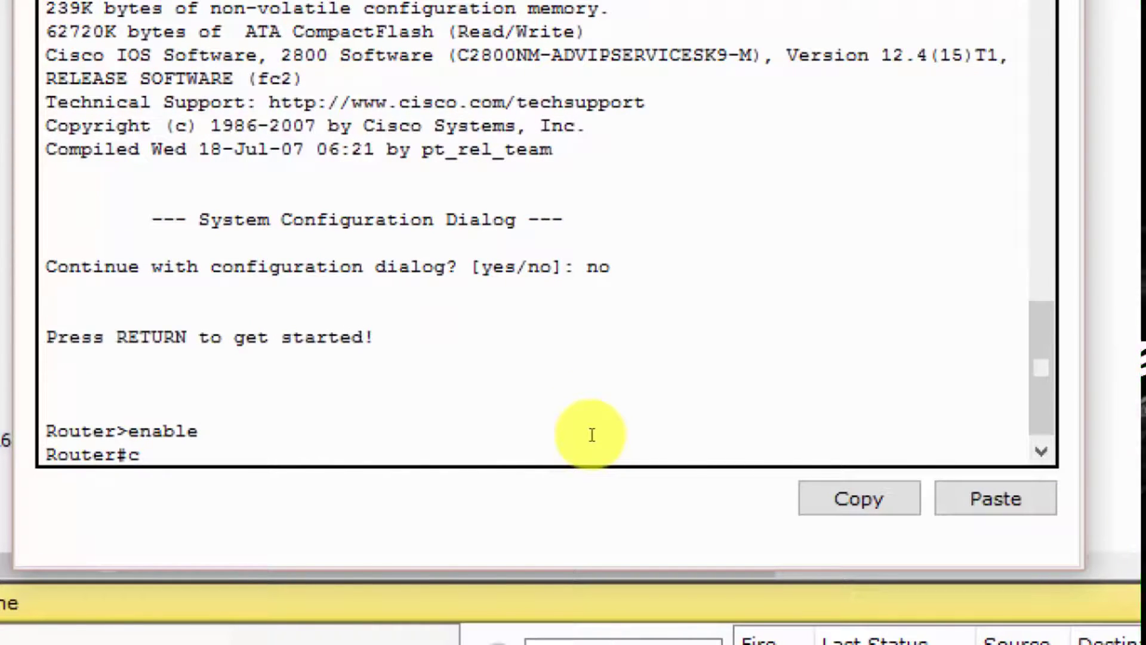
{"action": "type", "text": "onfig t"}
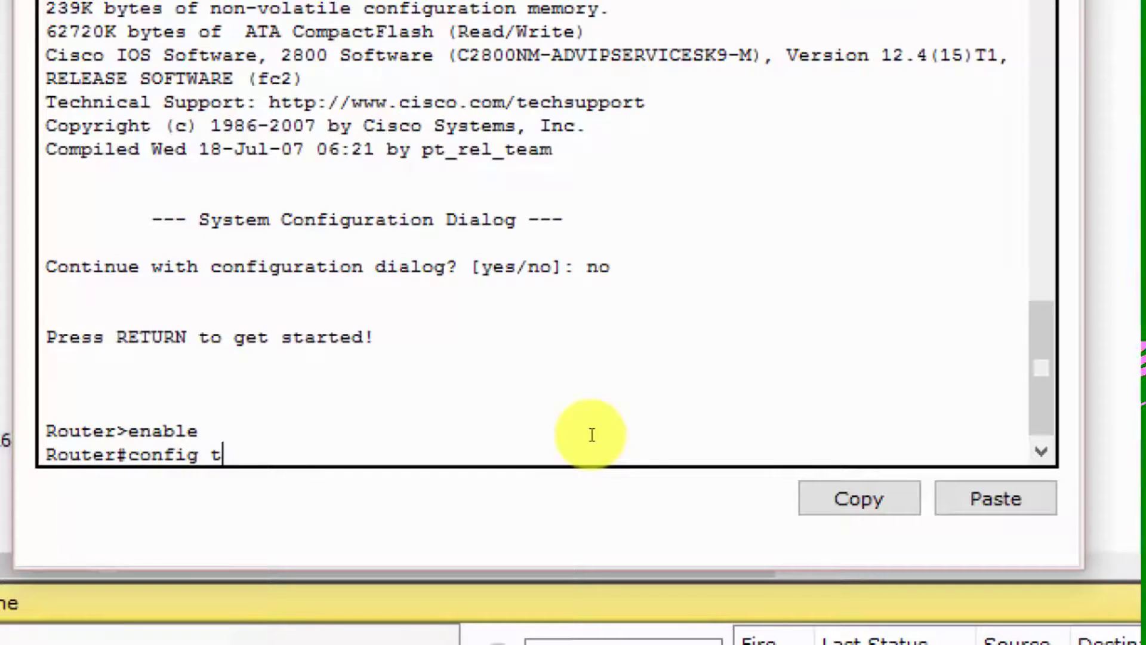
{"action": "key", "text": "Return"}
Enter configuration of Router0's FastEthernet interface with int fa0/0, moving the window aside to uncover the address labels.
{"action": "type", "text": "int fa0/0"}
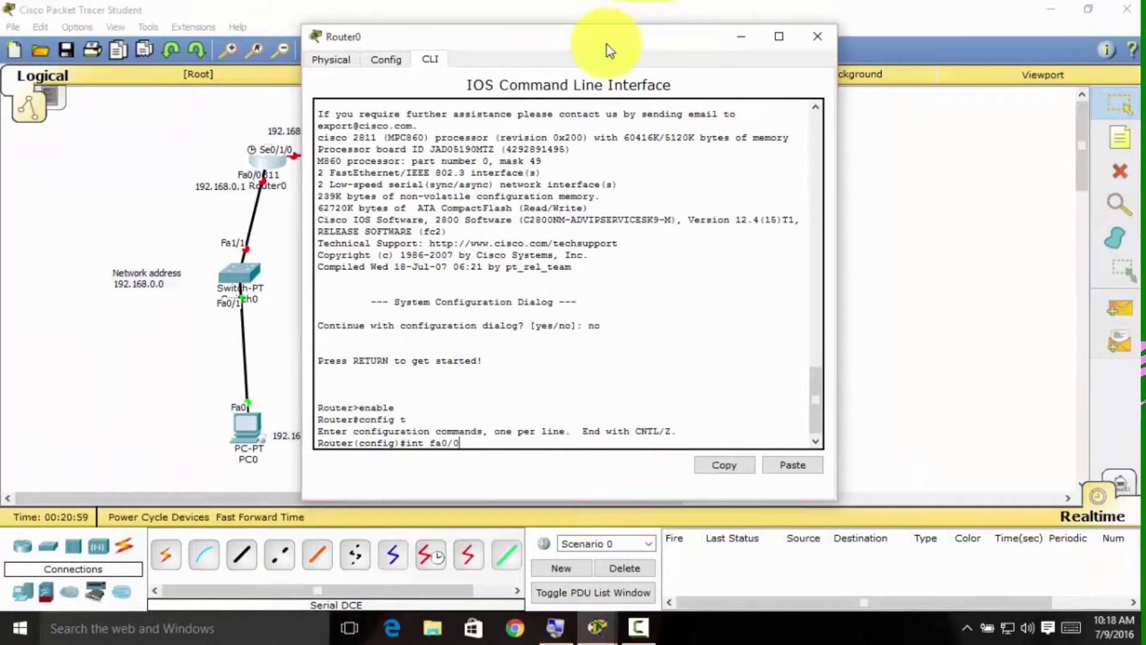
{"action": "left_click_drag", "start_coordinate": [606, 44], "coordinate": [669, 46]}
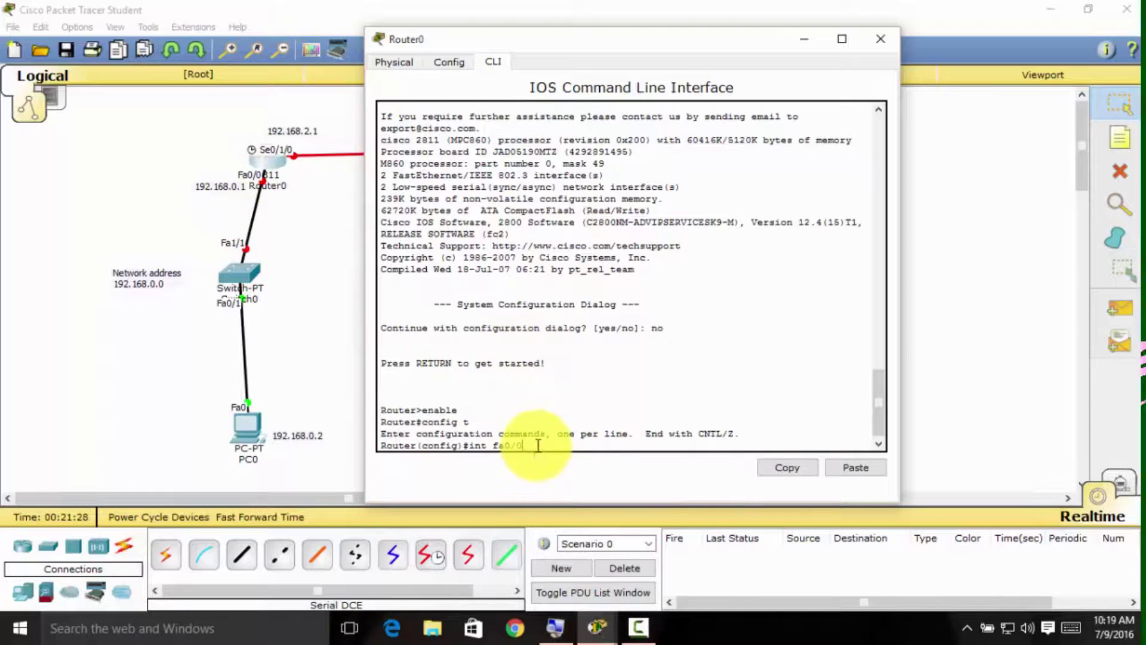
{"action": "key", "text": "Return"}
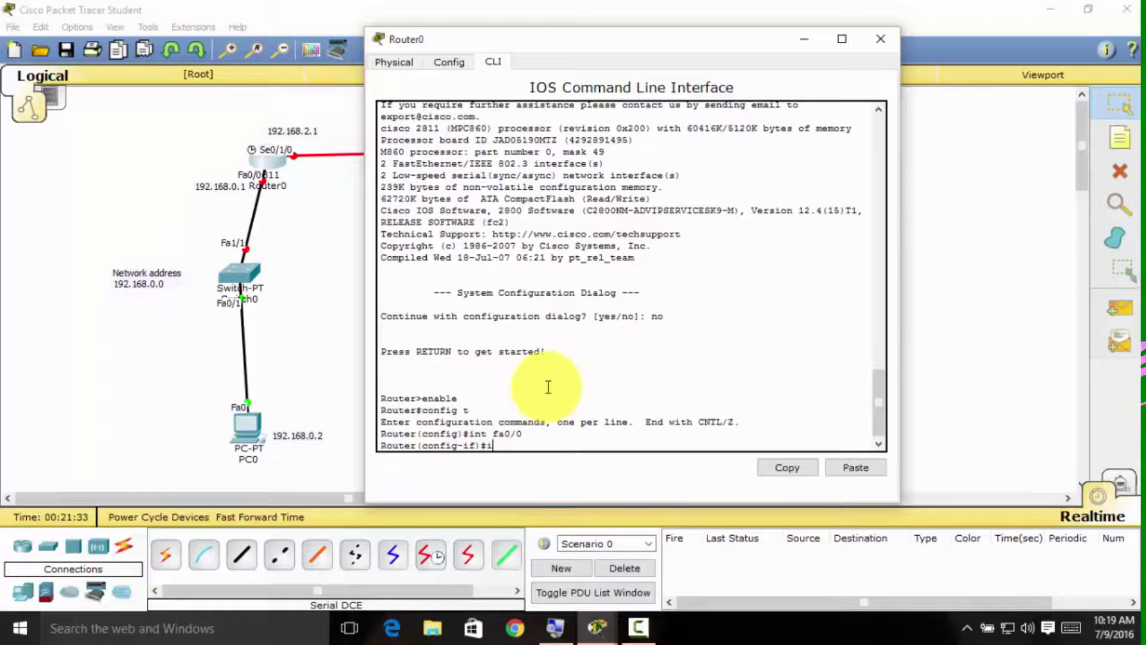
Write the command ip add 192.168.0.1 255.255.255.0 at the fa0/0 interface prompt.
{"action": "type", "text": "ip add 192.1"}
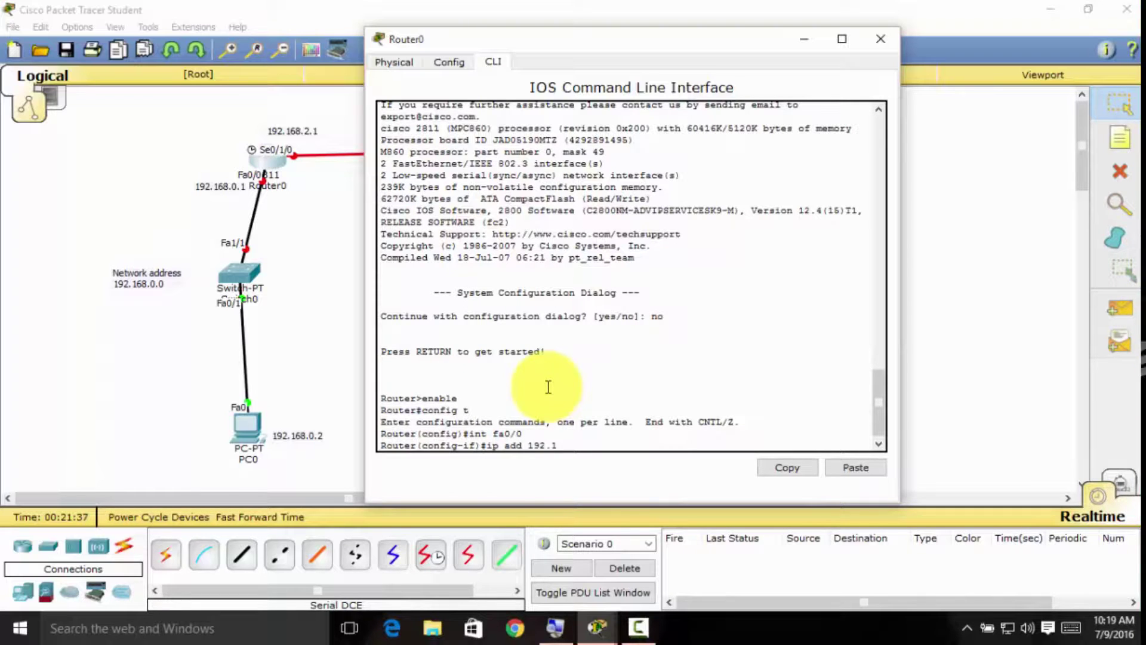
{"action": "type", "text": "68"}
{"action": "type", "text": ".0.1"}
{"action": "type", "text": "2"}
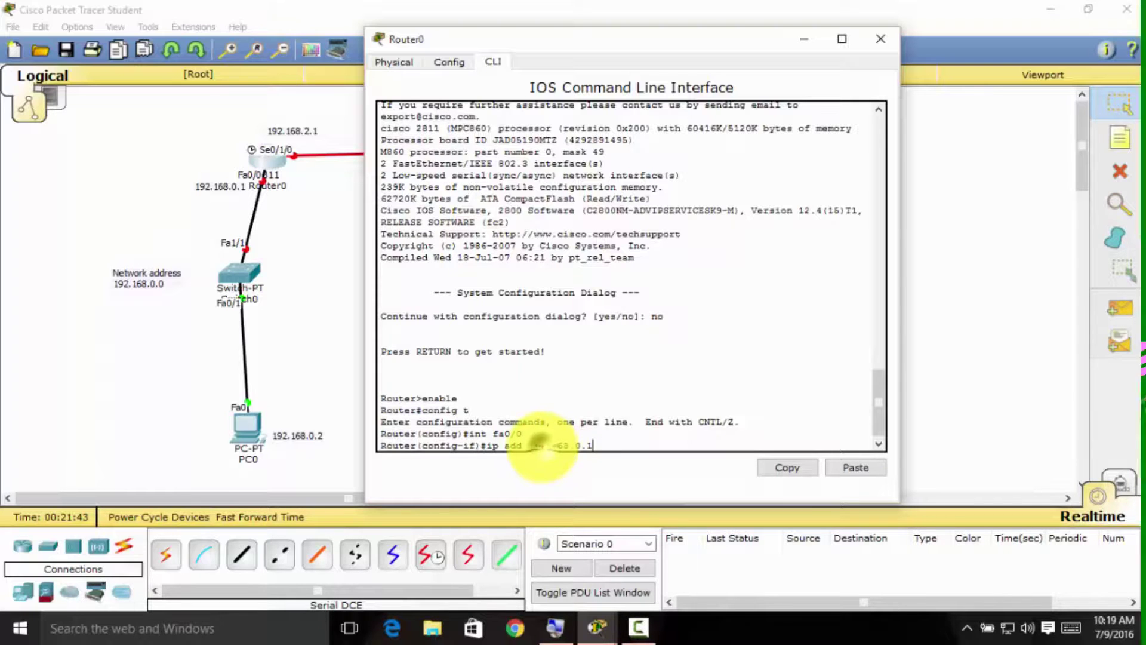
{"action": "mouse_move", "coordinate": [545, 447]}
{"action": "left_mouse_down"}
{"action": "mouse_move", "coordinate": [431, 427]}
{"action": "mouse_move", "coordinate": [360, 382]}
{"action": "mouse_move", "coordinate": [244, 281]}
{"action": "mouse_move", "coordinate": [213, 198]}
{"action": "left_mouse_up"}
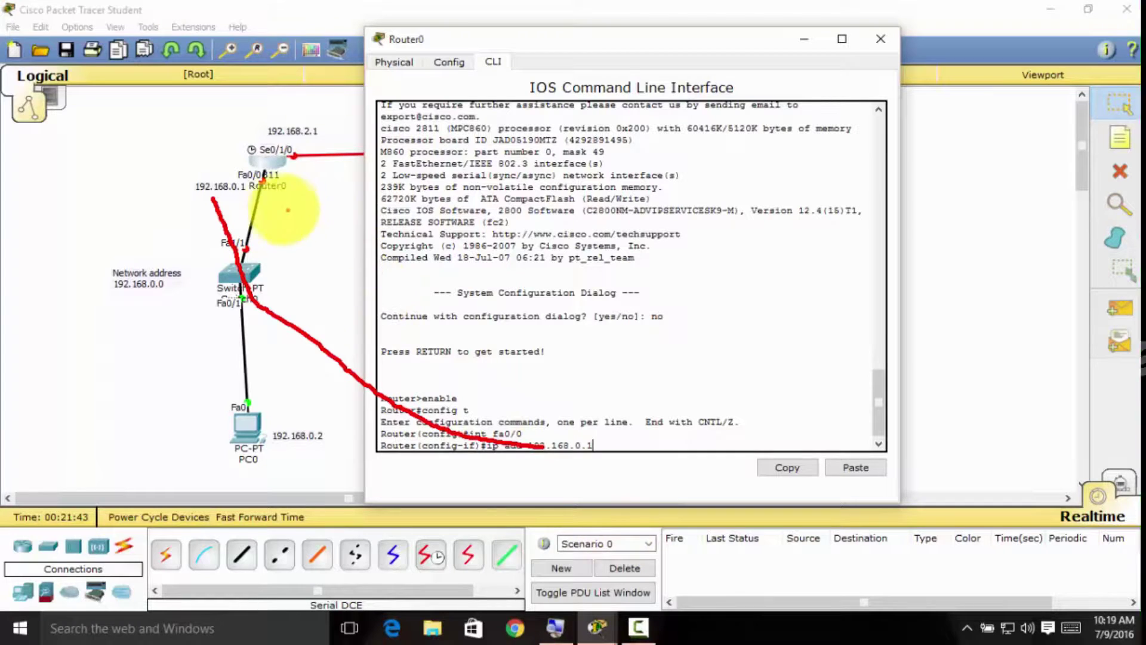
{"action": "left_click_drag", "start_coordinate": [190, 196], "coordinate": [249, 204]}
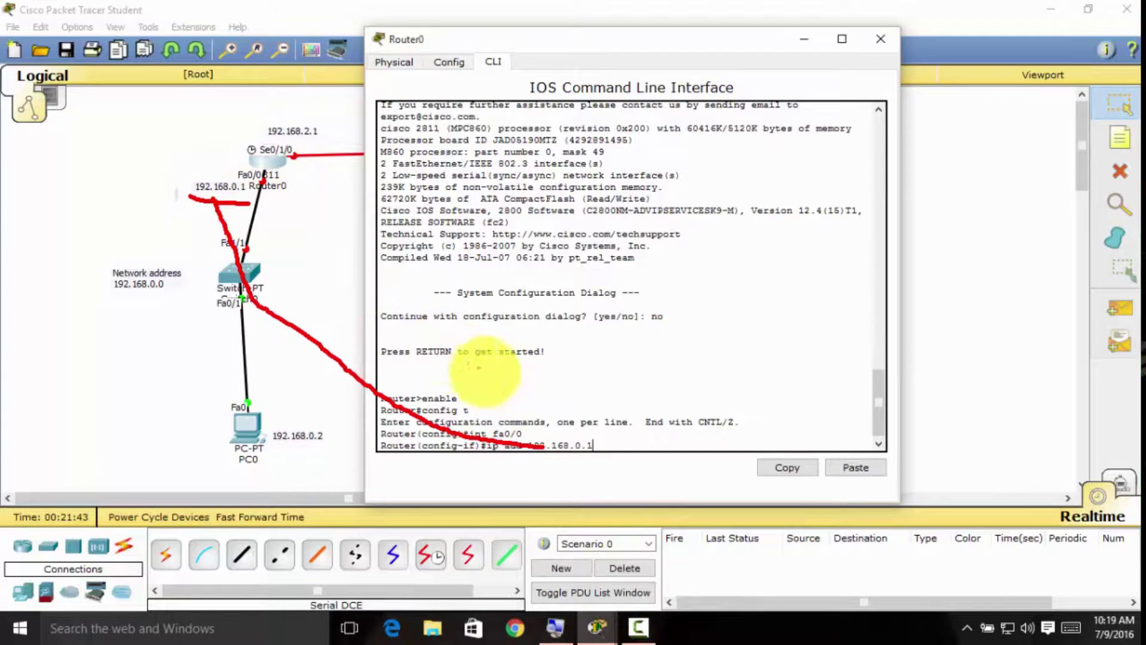
{"action": "left_click_drag", "start_coordinate": [535, 454], "coordinate": [615, 457]}
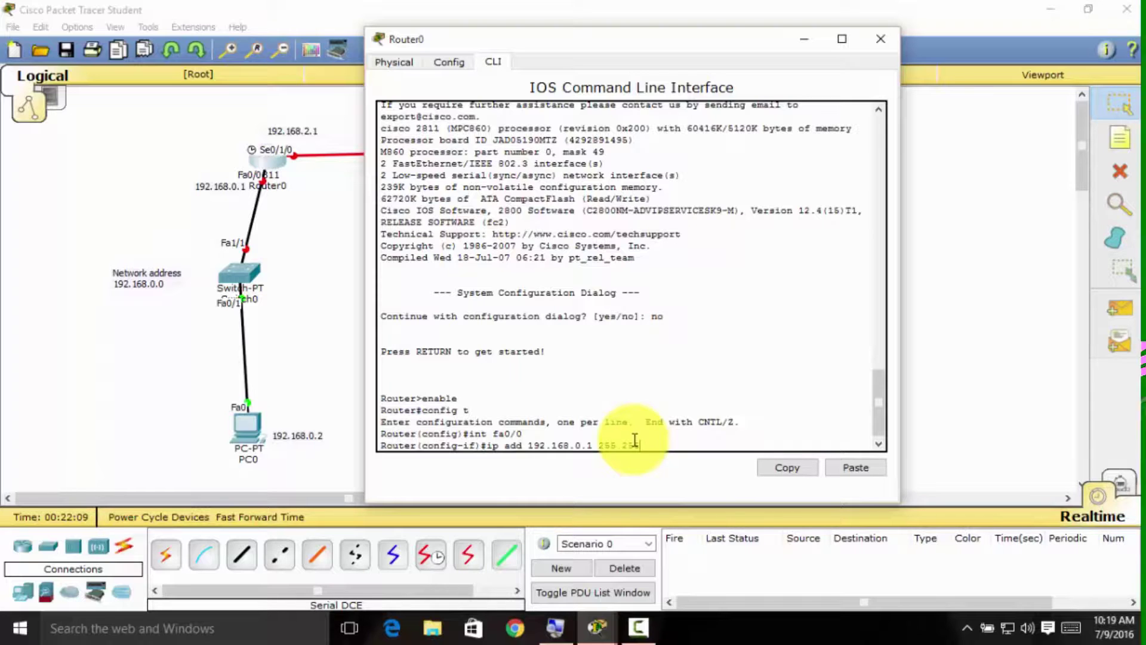
{"action": "type", "text": "55.0"}
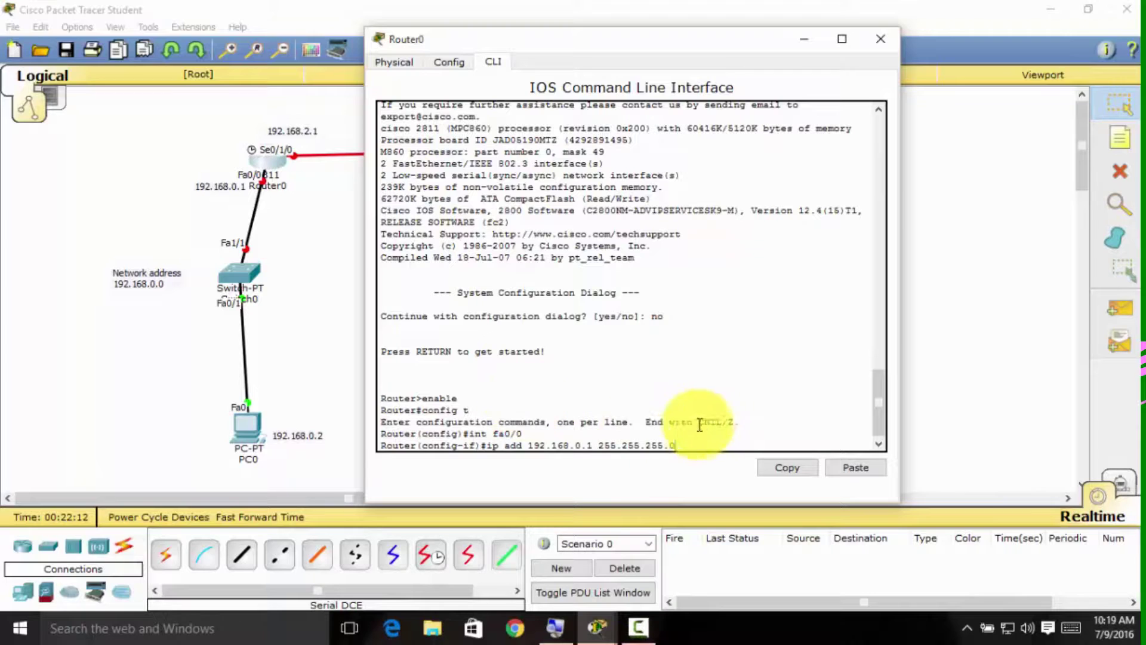
{"action": "left_click_drag", "start_coordinate": [598, 445], "coordinate": [678, 449]}
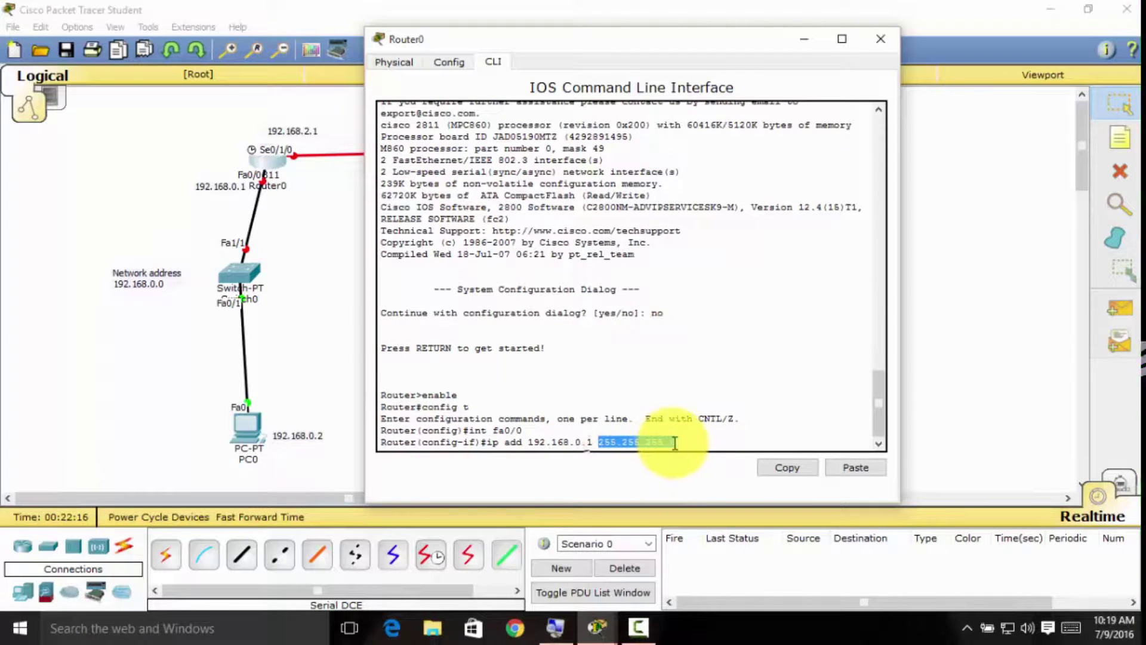
Switch to the Notepad file on IP and subnet classes and read how networks divide into classes A, B and C.
{"action": "left_click", "coordinate": [1045, 11]}
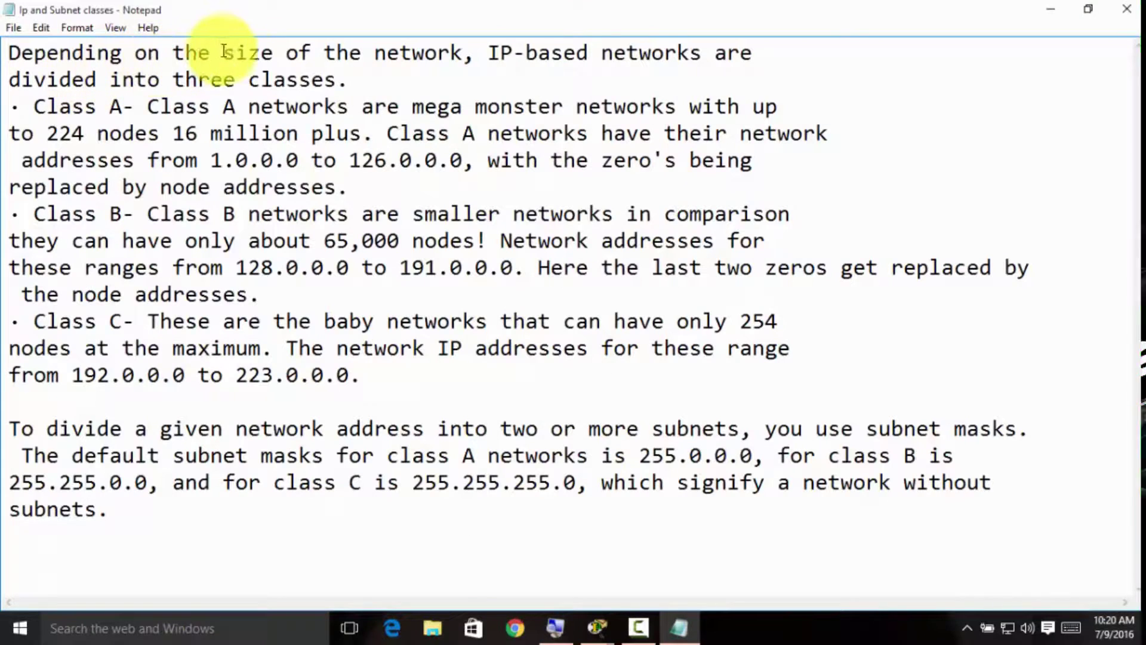
{"action": "left_click_drag", "start_coordinate": [223, 52], "coordinate": [765, 52]}
{"action": "left_click_drag", "start_coordinate": [21, 80], "coordinate": [325, 79]}
{"action": "key", "text": "End"}
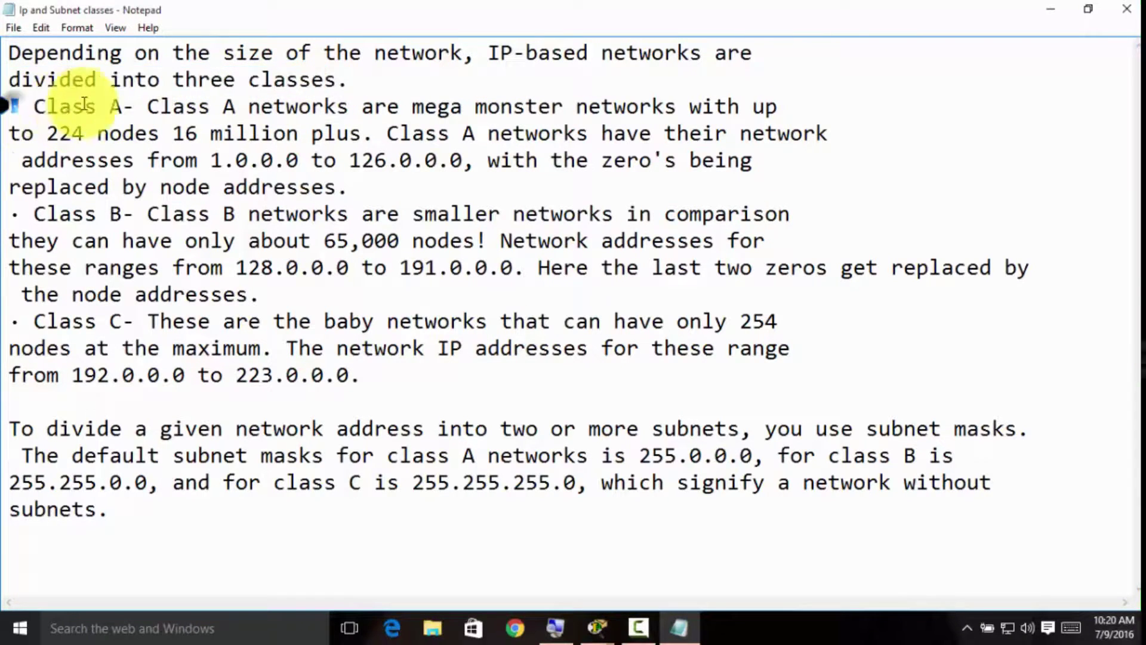
{"action": "key", "text": "shift+ctrl+Left"}
{"action": "key", "text": "shift+ctrl+Left"}
{"action": "key", "text": "shift+Left"}
{"action": "left_click_drag", "start_coordinate": [19, 216], "coordinate": [101, 215]}
{"action": "left_click_drag", "start_coordinate": [32, 321], "coordinate": [137, 317]}
Examine the node capacity and network address range given for Class A in the notes.
{"action": "left_click_drag", "start_coordinate": [173, 133], "coordinate": [375, 108]}
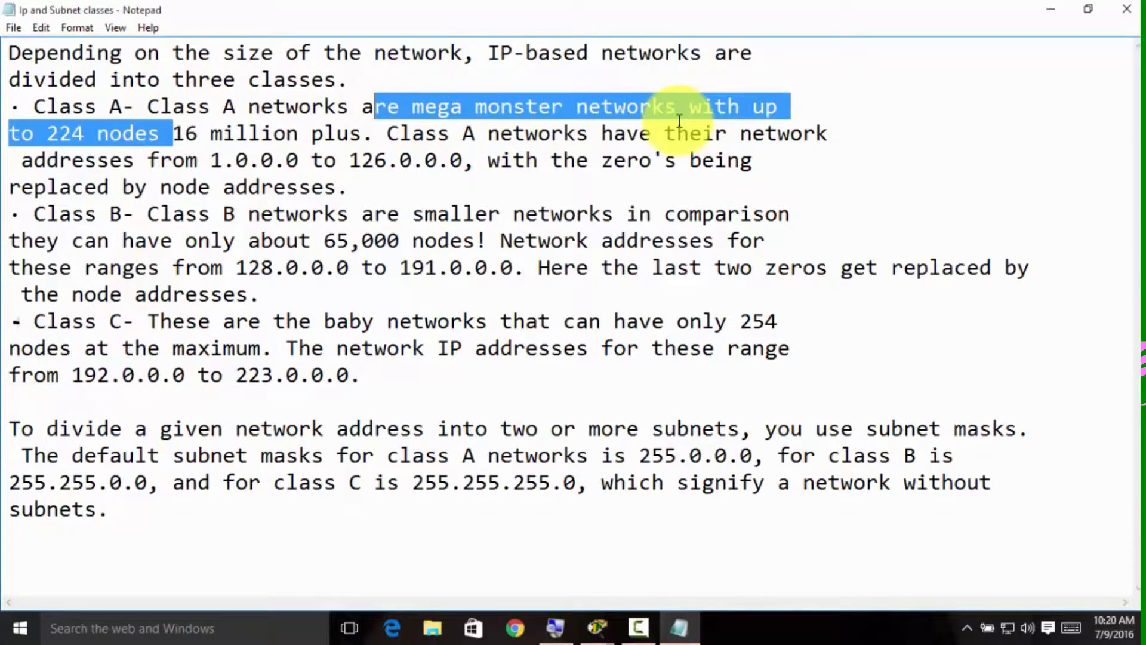
{"action": "left_click_drag", "start_coordinate": [174, 132], "coordinate": [366, 132]}
{"action": "left_click_drag", "start_coordinate": [438, 133], "coordinate": [220, 178]}
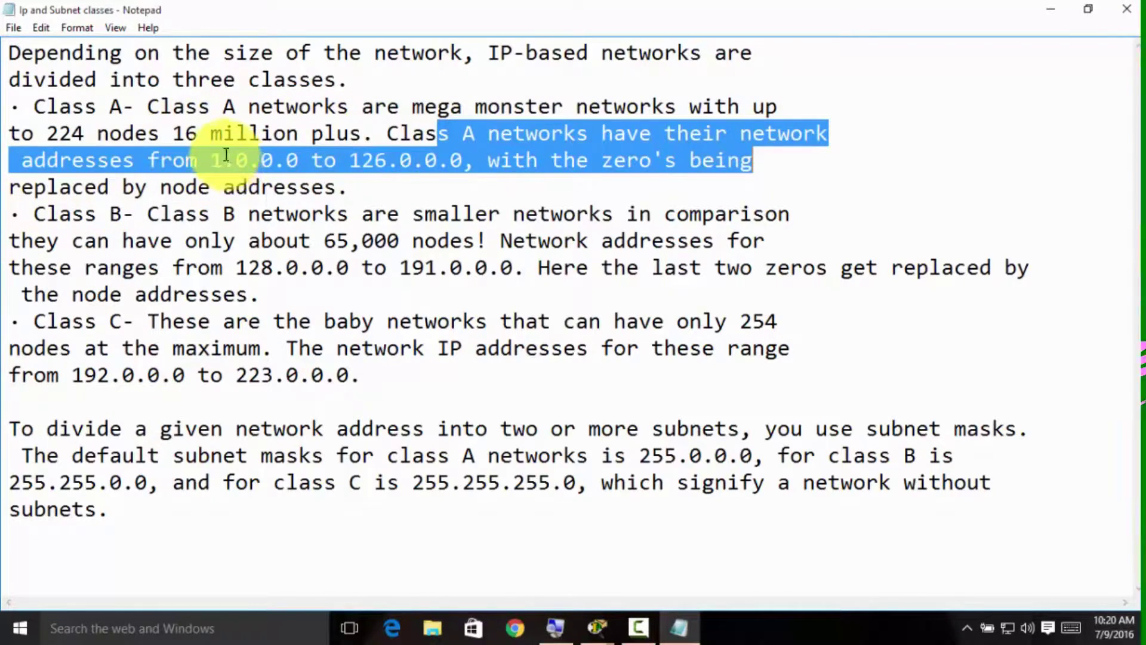
{"action": "left_click", "coordinate": [222, 160]}
{"action": "mouse_move", "coordinate": [351, 159]}
{"action": "left_mouse_down"}
{"action": "mouse_move", "coordinate": [379, 161]}
{"action": "mouse_move", "coordinate": [329, 161]}
{"action": "left_mouse_up"}
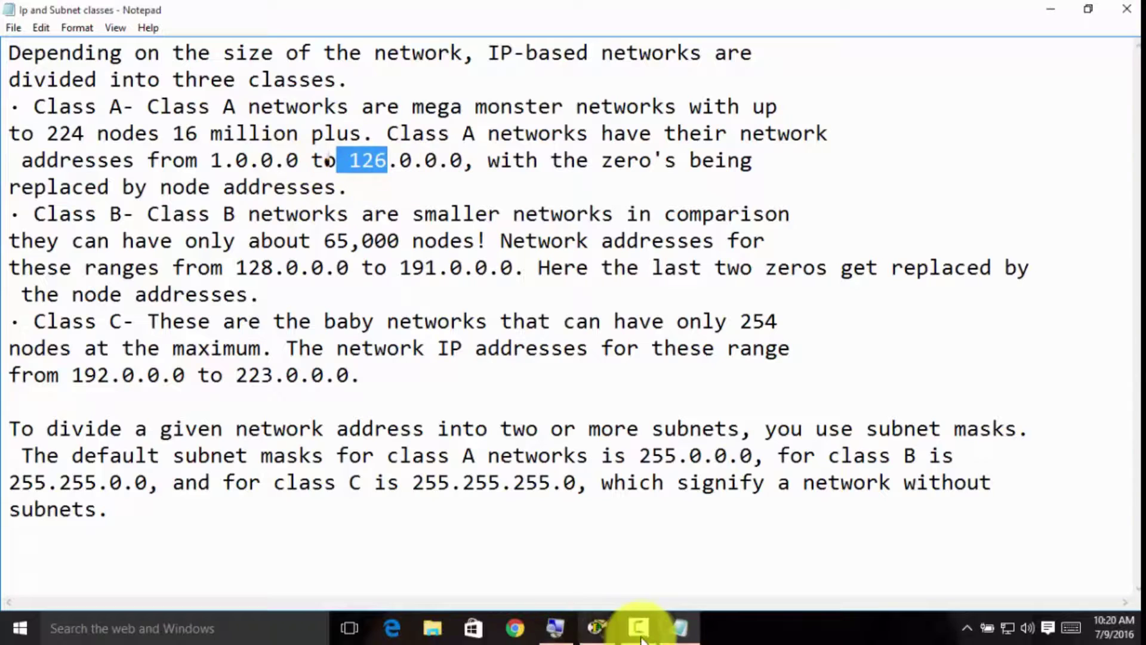
Switch to the Packet Tracer topology and check the IP address label beside Router0's Fa0/0 port.
{"action": "left_click", "coordinate": [597, 627]}
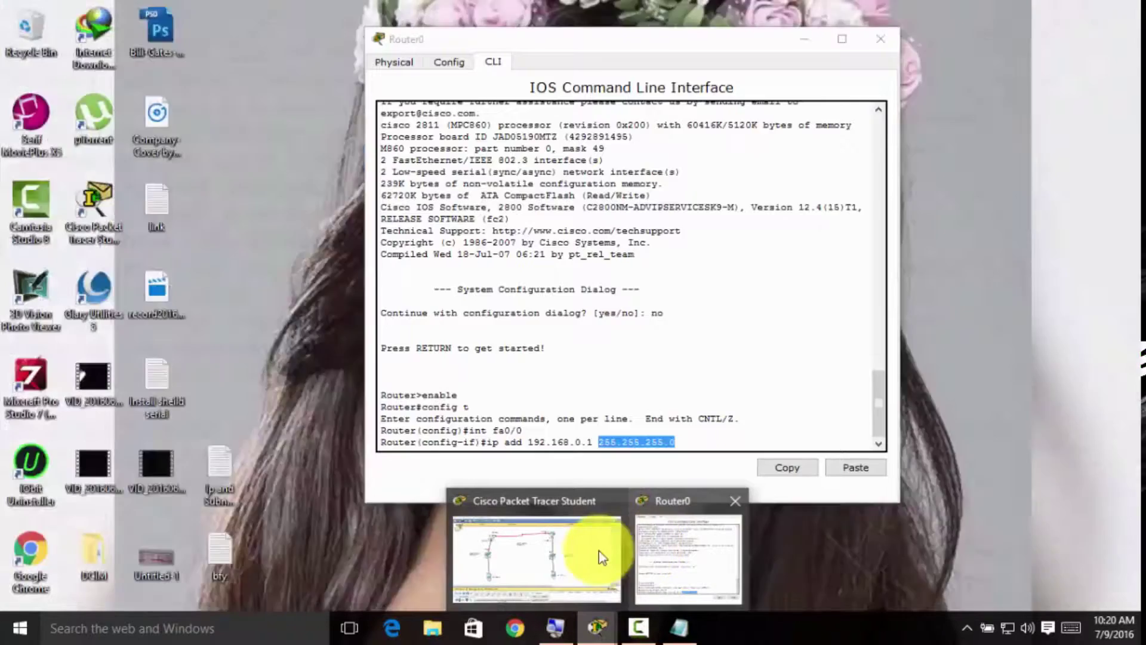
{"action": "left_click", "coordinate": [547, 558]}
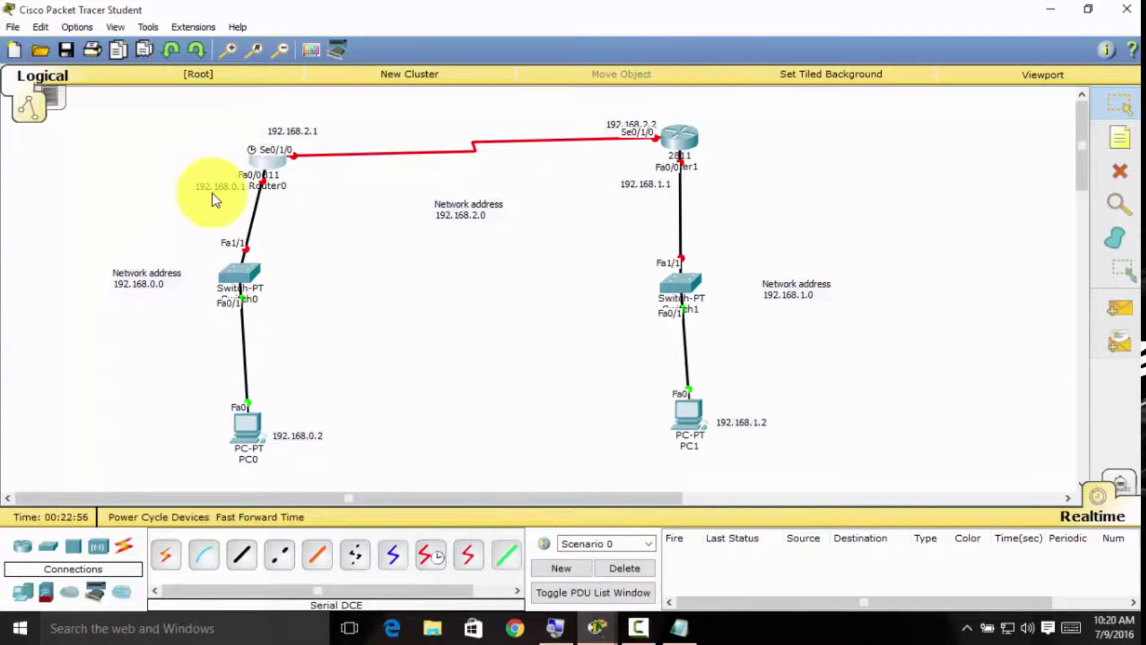
{"action": "mouse_move", "coordinate": [215, 187]}
{"action": "left_mouse_down"}
{"action": "mouse_move", "coordinate": [236, 191]}
{"action": "mouse_move", "coordinate": [225, 179]}
{"action": "mouse_move", "coordinate": [235, 191]}
{"action": "mouse_move", "coordinate": [215, 189]}
{"action": "left_mouse_up"}
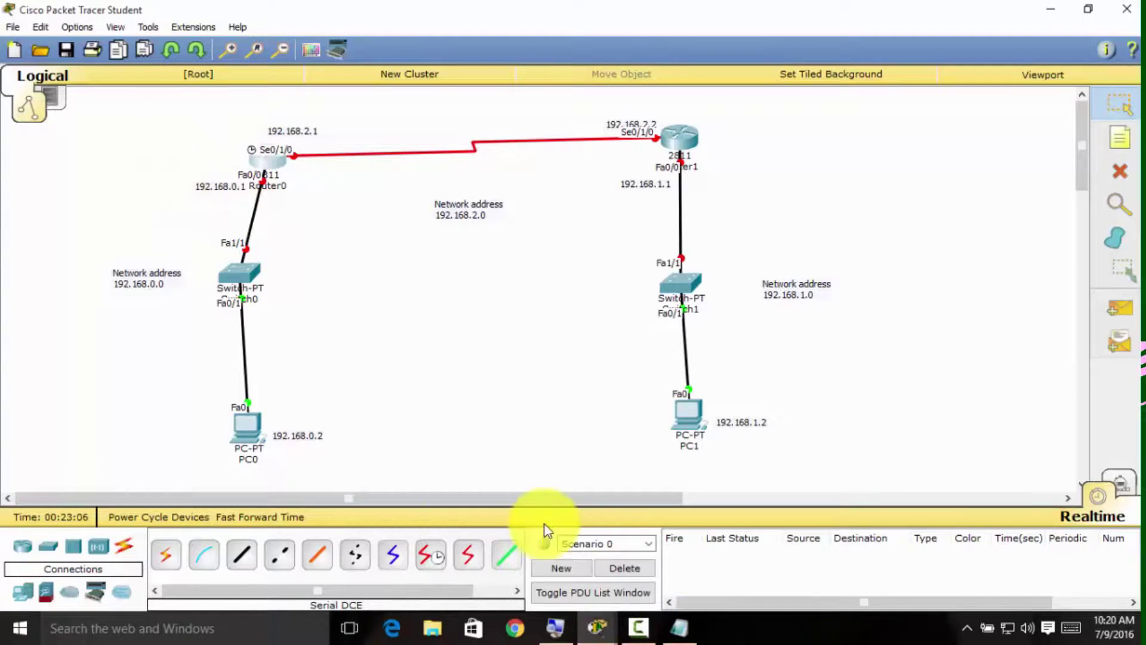
Check the Class A address range and default subnet mask in the Notepad notes, and return to Router0's command line in Packet Tracer.
{"action": "left_click", "coordinate": [677, 628]}
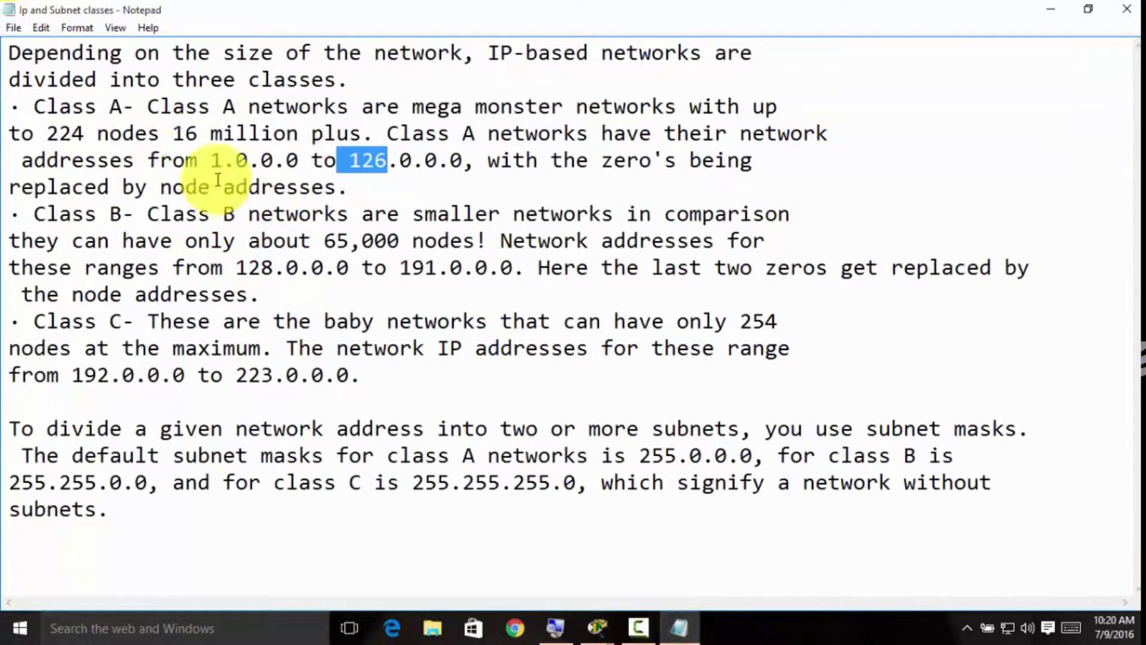
{"action": "left_click_drag", "start_coordinate": [205, 161], "coordinate": [222, 161]}
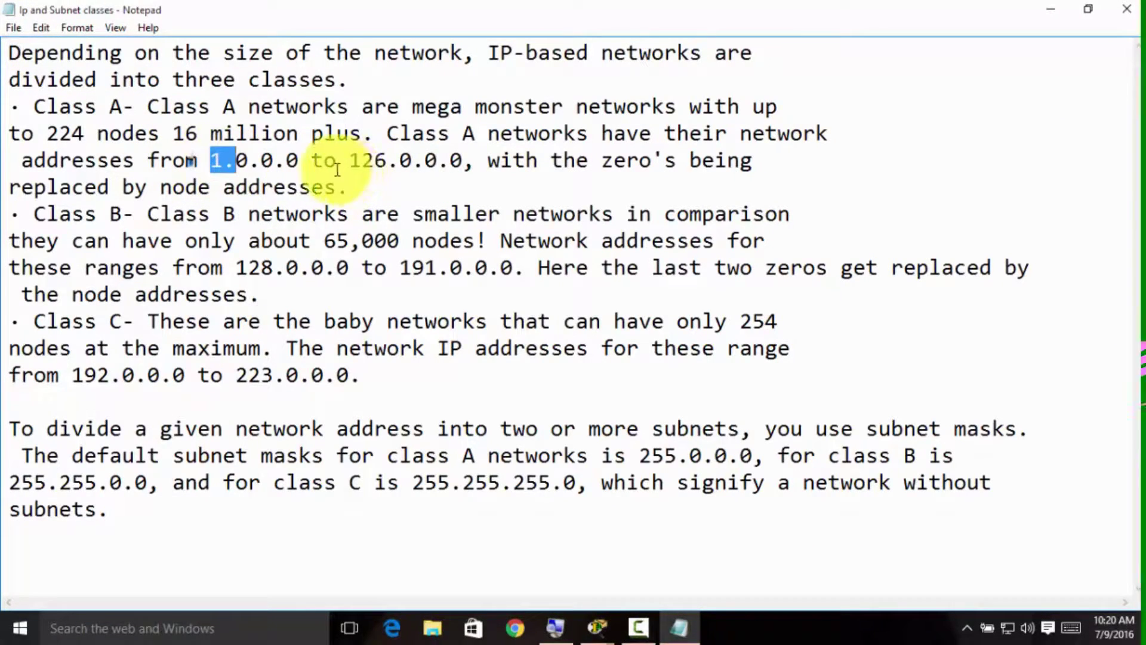
{"action": "left_click_drag", "start_coordinate": [349, 160], "coordinate": [391, 160]}
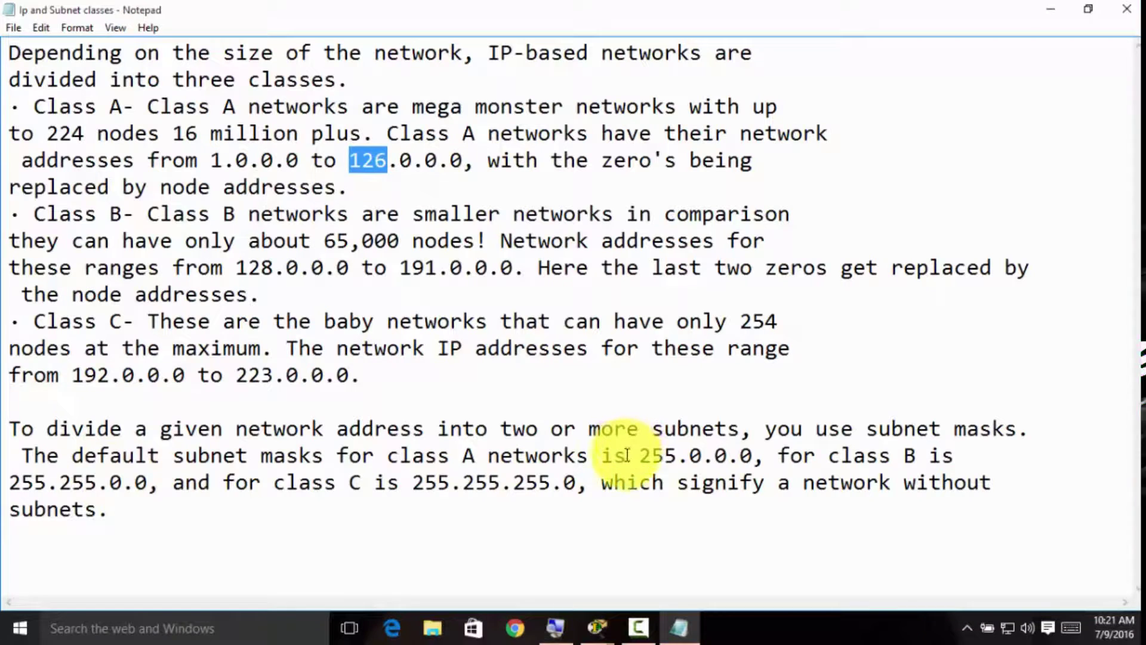
{"action": "left_click_drag", "start_coordinate": [639, 457], "coordinate": [755, 461]}
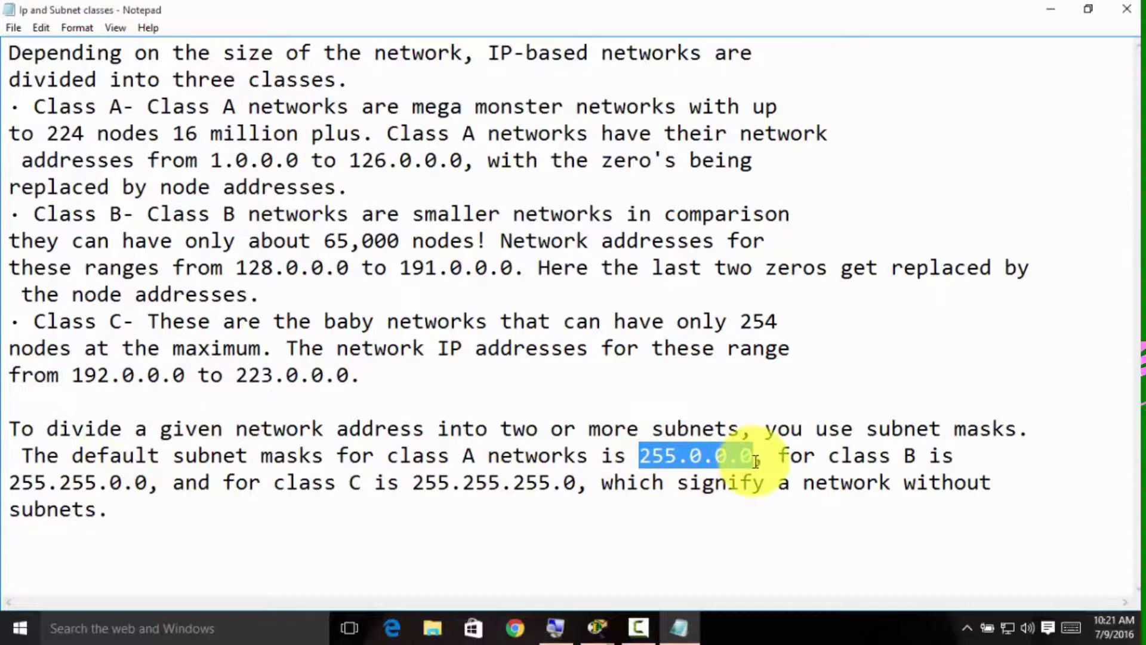
{"action": "left_click_drag", "start_coordinate": [636, 460], "coordinate": [758, 459]}
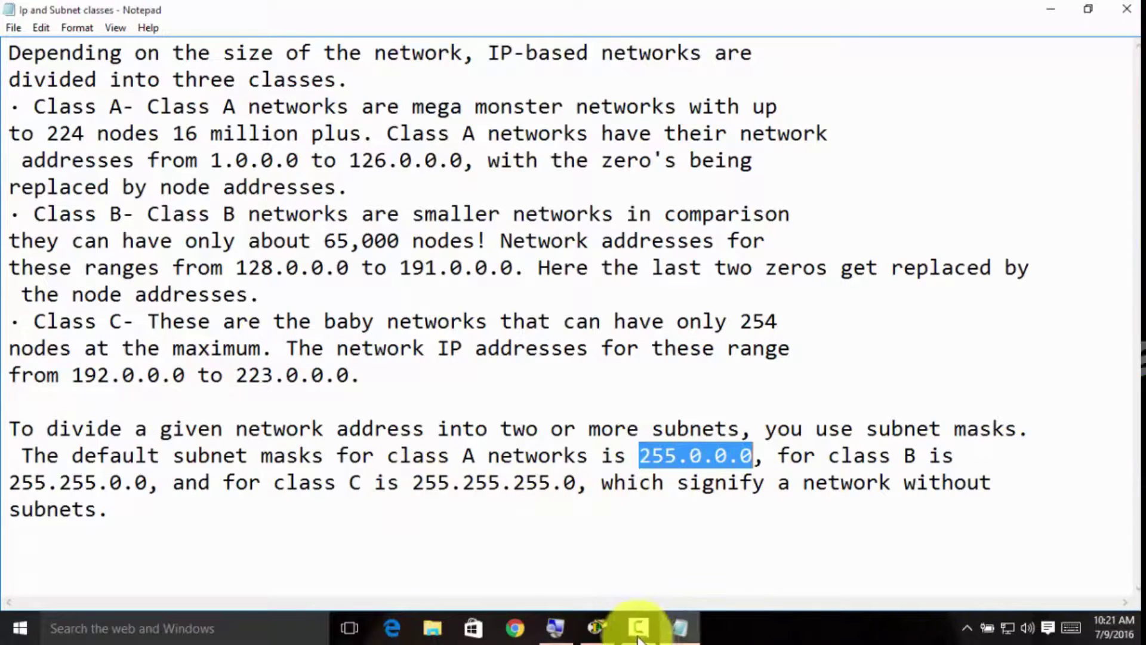
{"action": "mouse_move", "coordinate": [599, 630]}
{"action": "left_click", "coordinate": [662, 531]}
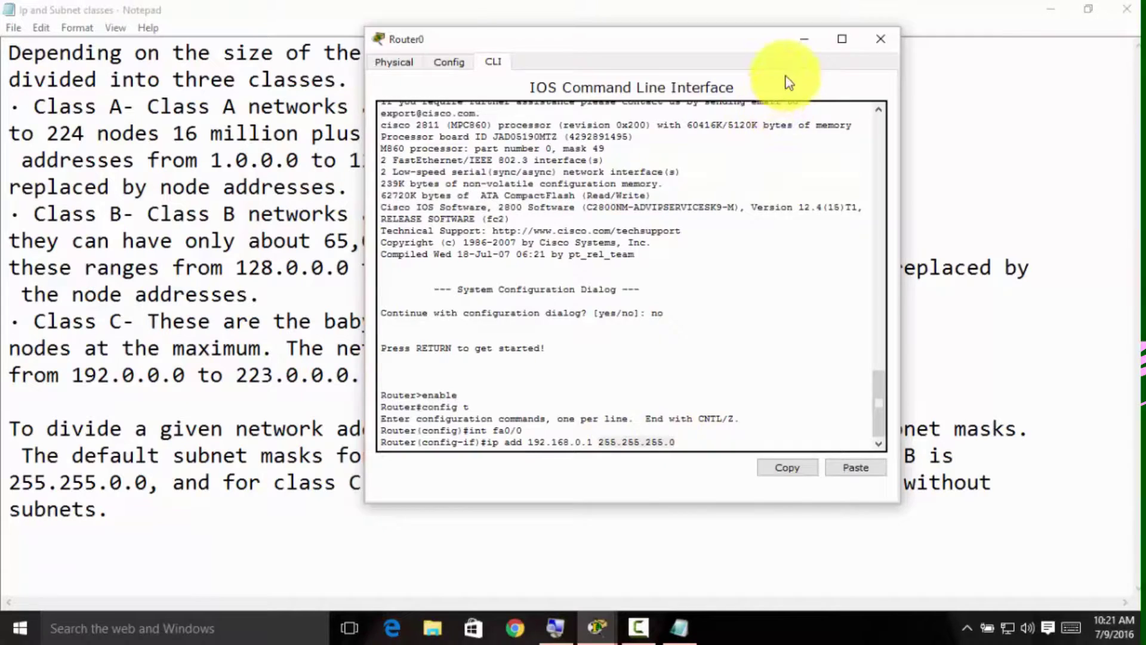
Compare the subnet mask in Router0's pending fa0/0 address command with the Class C default mask in the Notepad notes.
{"action": "left_click_drag", "start_coordinate": [788, 41], "coordinate": [907, 33]}
{"action": "mouse_move", "coordinate": [718, 362]}
{"action": "left_mouse_down"}
{"action": "mouse_move", "coordinate": [794, 361]}
{"action": "mouse_move", "coordinate": [597, 418]}
{"action": "mouse_move", "coordinate": [510, 472]}
{"action": "left_mouse_up"}
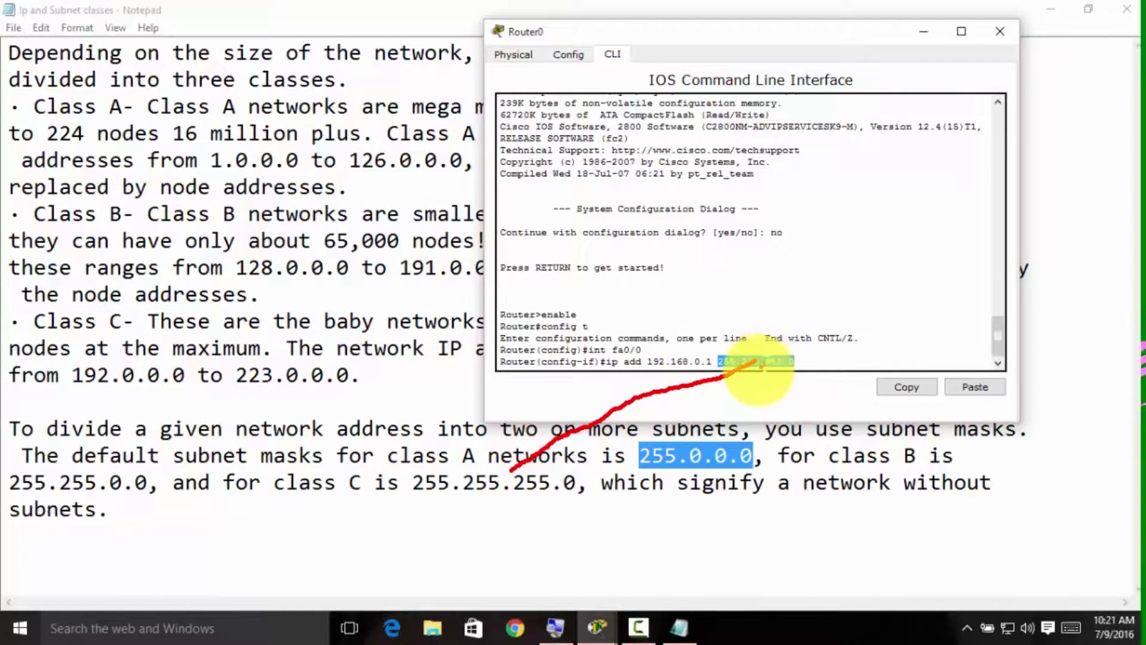
{"action": "mouse_move", "coordinate": [752, 372]}
{"action": "left_mouse_down"}
{"action": "mouse_move", "coordinate": [614, 422]}
{"action": "mouse_move", "coordinate": [549, 454]}
{"action": "mouse_move", "coordinate": [540, 474]}
{"action": "left_mouse_up"}
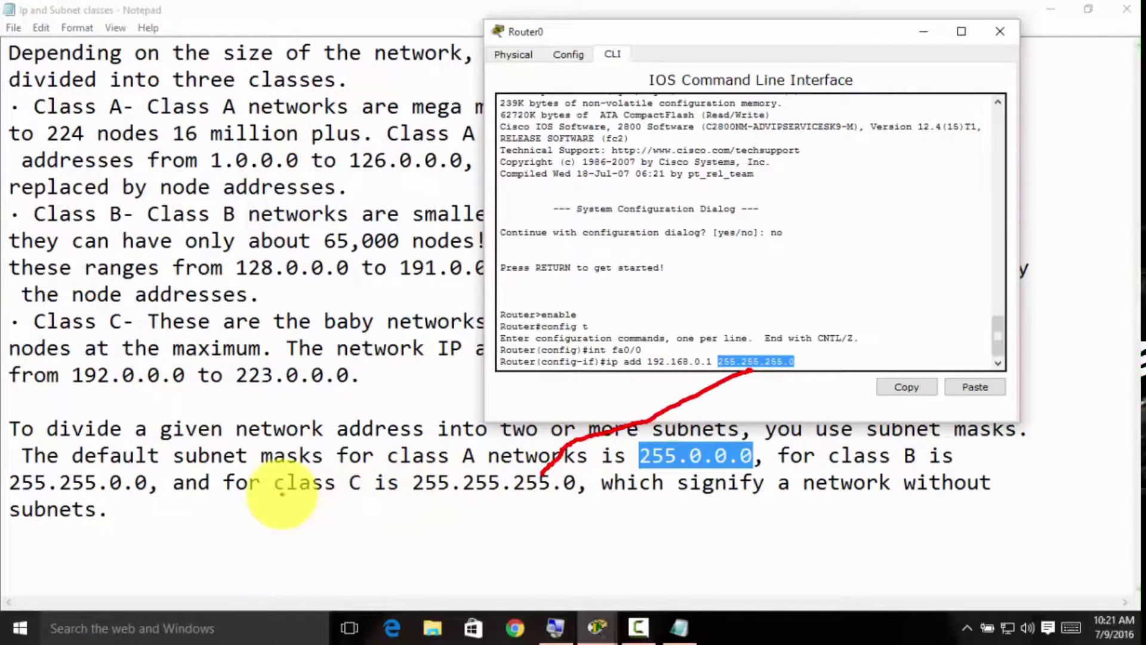
{"action": "left_click_drag", "start_coordinate": [282, 494], "coordinate": [376, 496]}
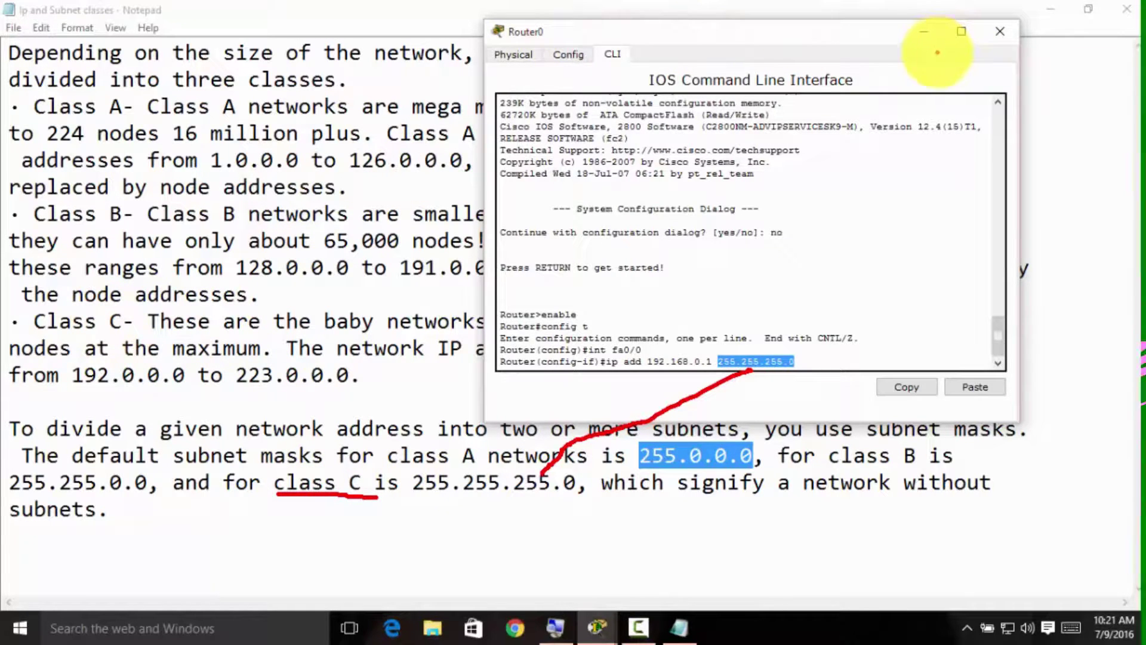
Read the Class C node capacity and the start of its network address range in the Notepad notes.
{"action": "left_click_drag", "start_coordinate": [813, 34], "coordinate": [1057, 165]}
{"action": "left_click", "coordinate": [800, 27]}
{"action": "left_click_drag", "start_coordinate": [172, 321], "coordinate": [760, 325]}
{"action": "left_click_drag", "start_coordinate": [442, 351], "coordinate": [820, 349]}
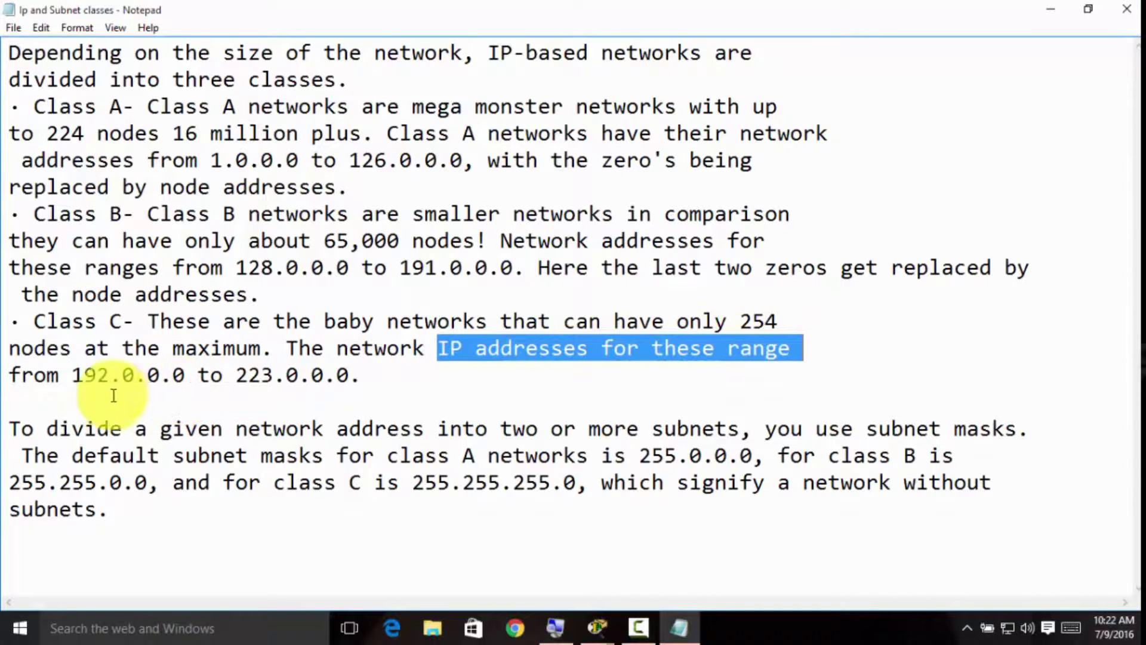
{"action": "left_click", "coordinate": [75, 375]}
{"action": "left_click_drag", "start_coordinate": [75, 375], "coordinate": [110, 376]}
Return to Router0's command line and compare the fa0/0 address and mask with the Class C range and default mask in the notes.
{"action": "key", "text": "alt+Tab"}
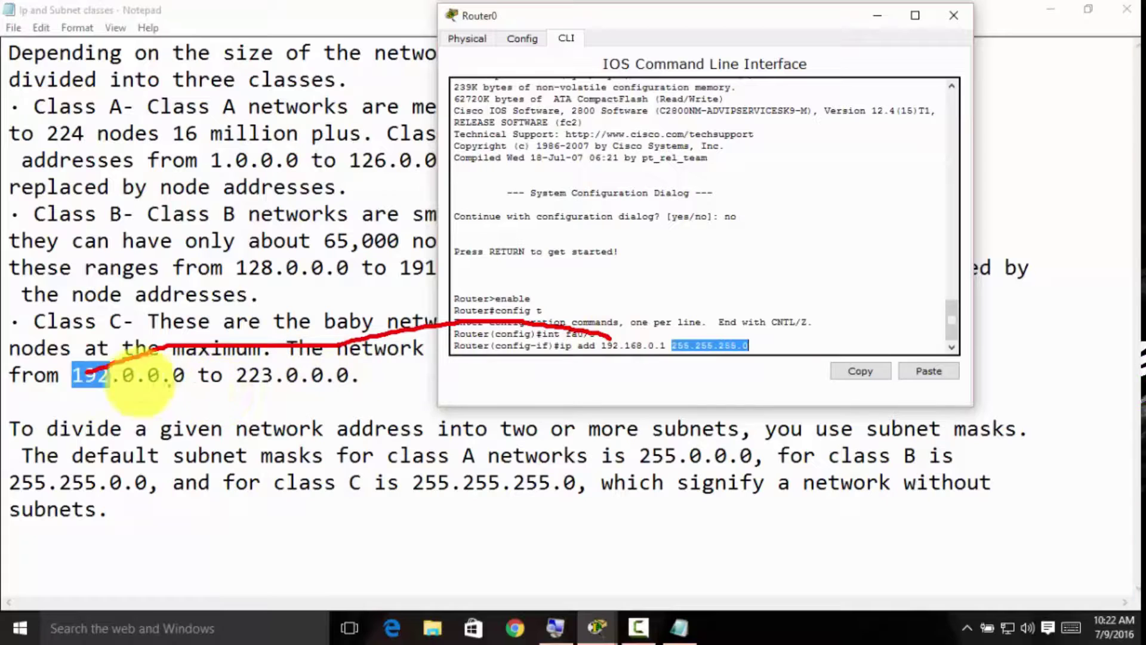
{"action": "mouse_move", "coordinate": [88, 375]}
{"action": "left_mouse_down"}
{"action": "mouse_move", "coordinate": [152, 405]}
{"action": "mouse_move", "coordinate": [264, 399]}
{"action": "left_mouse_up"}
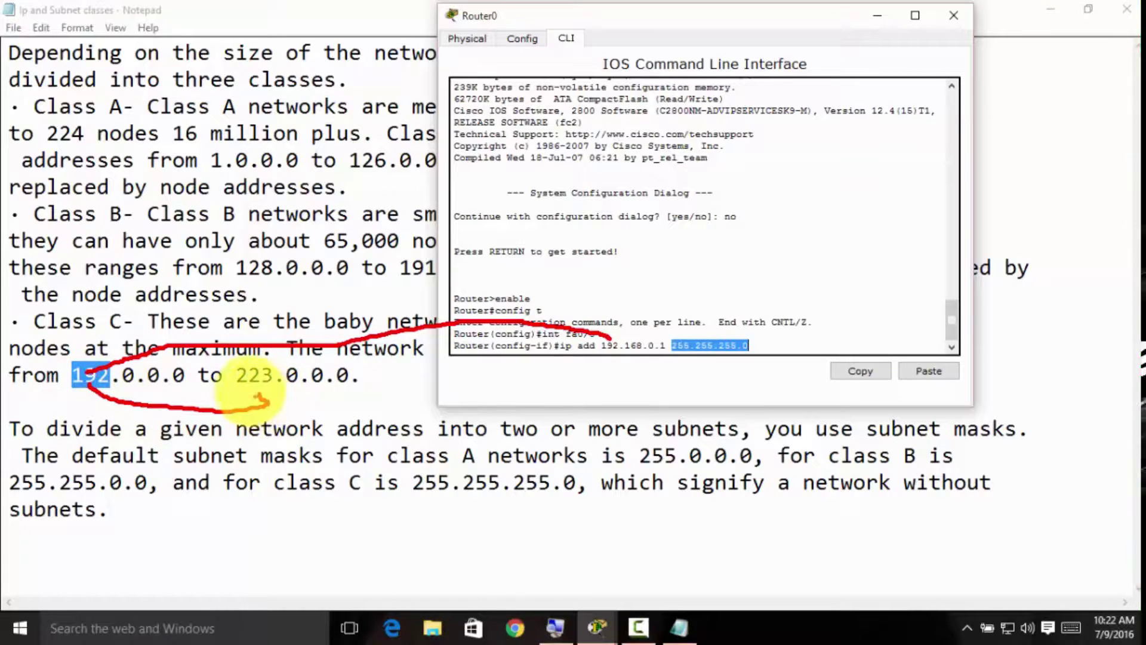
{"action": "mouse_move", "coordinate": [284, 397]}
{"action": "left_mouse_down"}
{"action": "mouse_move", "coordinate": [340, 406]}
{"action": "mouse_move", "coordinate": [347, 474]}
{"action": "mouse_move", "coordinate": [434, 531]}
{"action": "mouse_move", "coordinate": [503, 518]}
{"action": "mouse_move", "coordinate": [508, 500]}
{"action": "mouse_move", "coordinate": [537, 498]}
{"action": "left_mouse_up"}
{"action": "key", "text": "ctrl+z"}
{"action": "key", "text": "ctrl+z"}
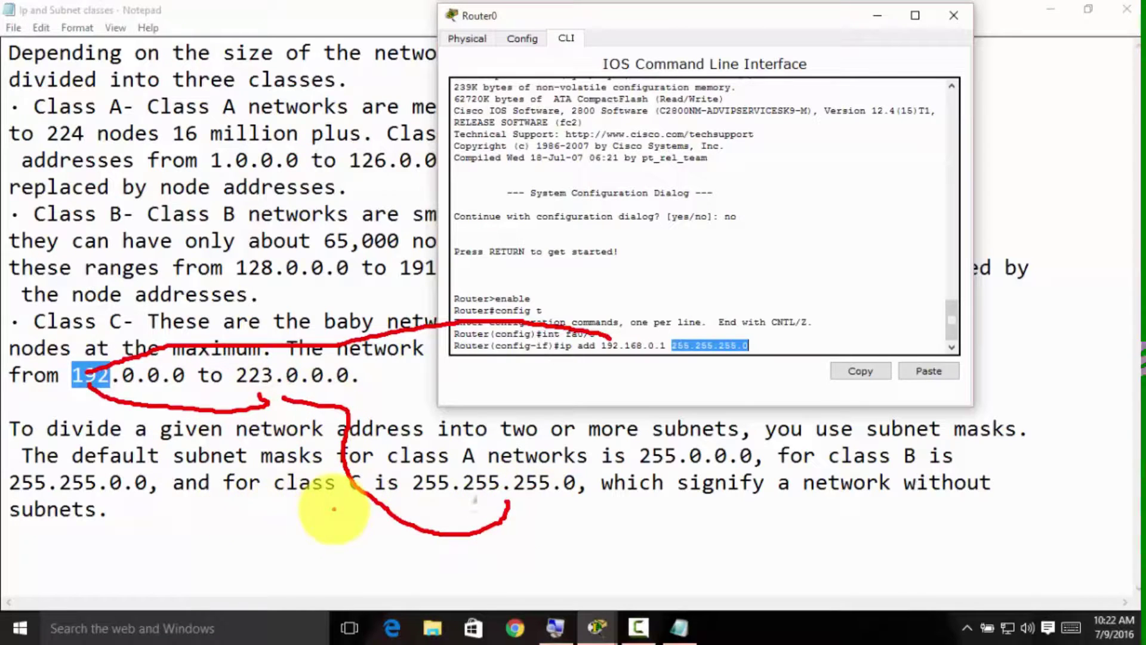
{"action": "key", "text": "ctrl+z"}
{"action": "mouse_move", "coordinate": [286, 502]}
{"action": "left_mouse_down"}
{"action": "mouse_move", "coordinate": [588, 495]}
{"action": "mouse_move", "coordinate": [439, 475]}
{"action": "mouse_move", "coordinate": [303, 479]}
{"action": "mouse_move", "coordinate": [305, 512]}
{"action": "left_mouse_up"}
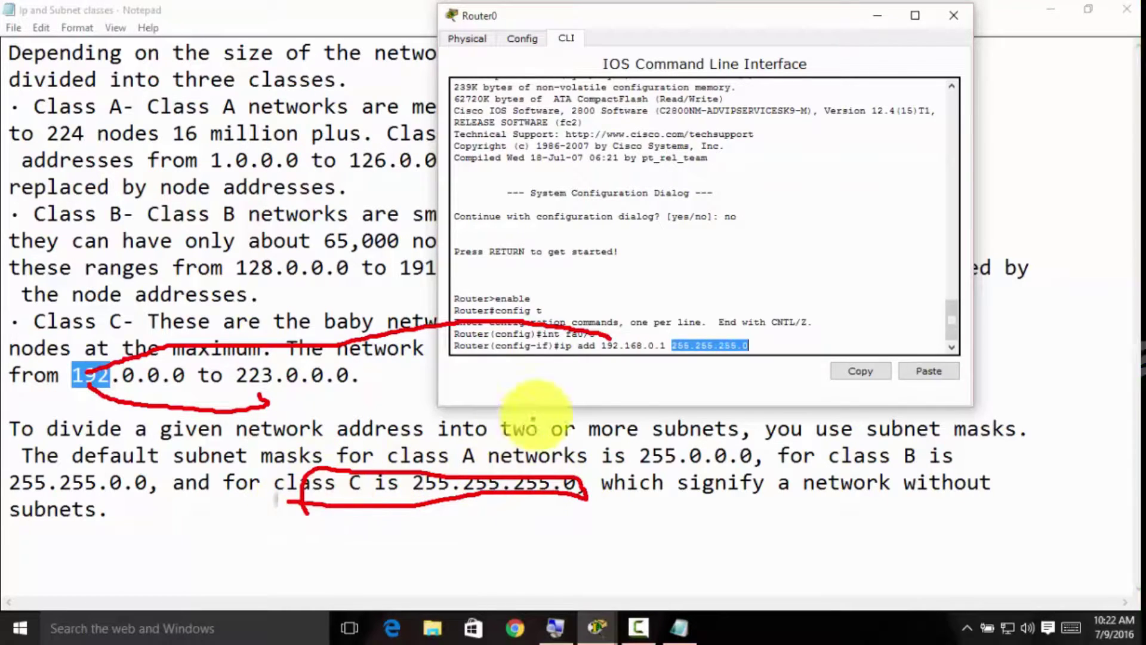
{"action": "key", "text": "ctrl+z"}
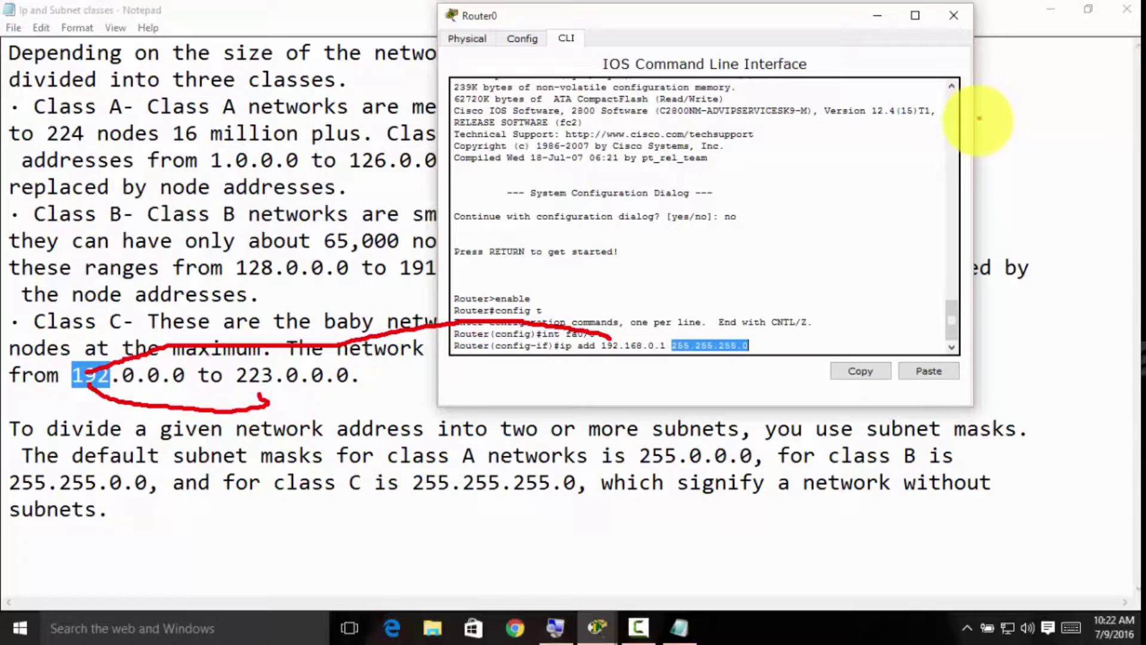
{"action": "key", "text": "ctrl+z"}
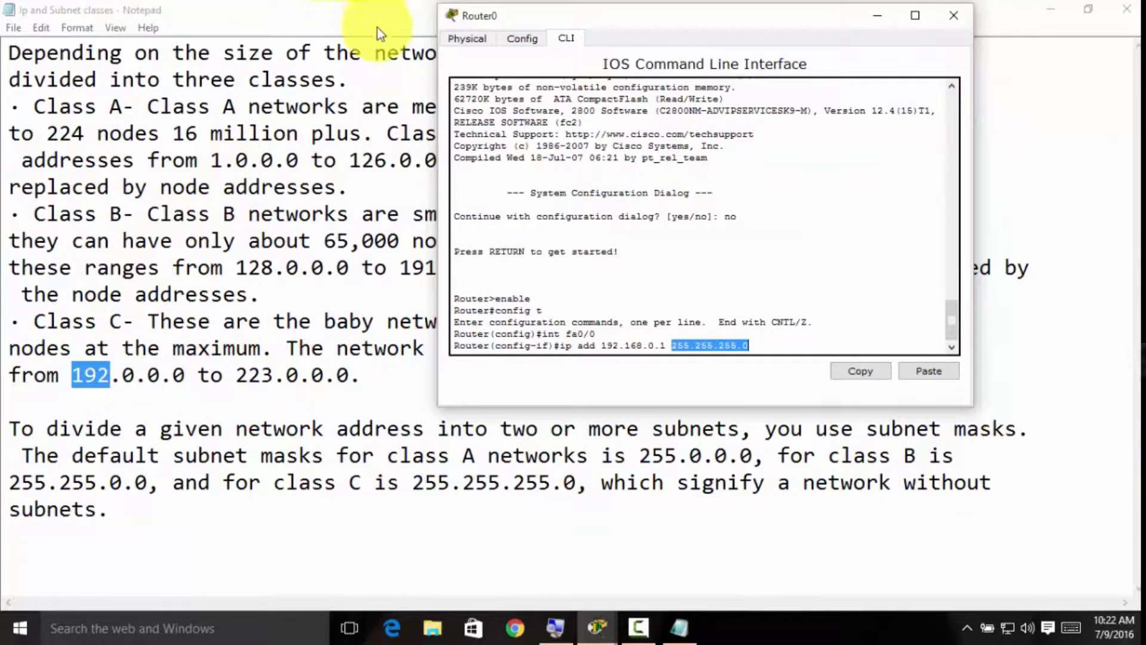
Close the Notepad notes and assign 192.168.0.1 with mask 255.255.255.0 to Router0's fa0/0 interface.
{"action": "left_click", "coordinate": [1126, 8]}
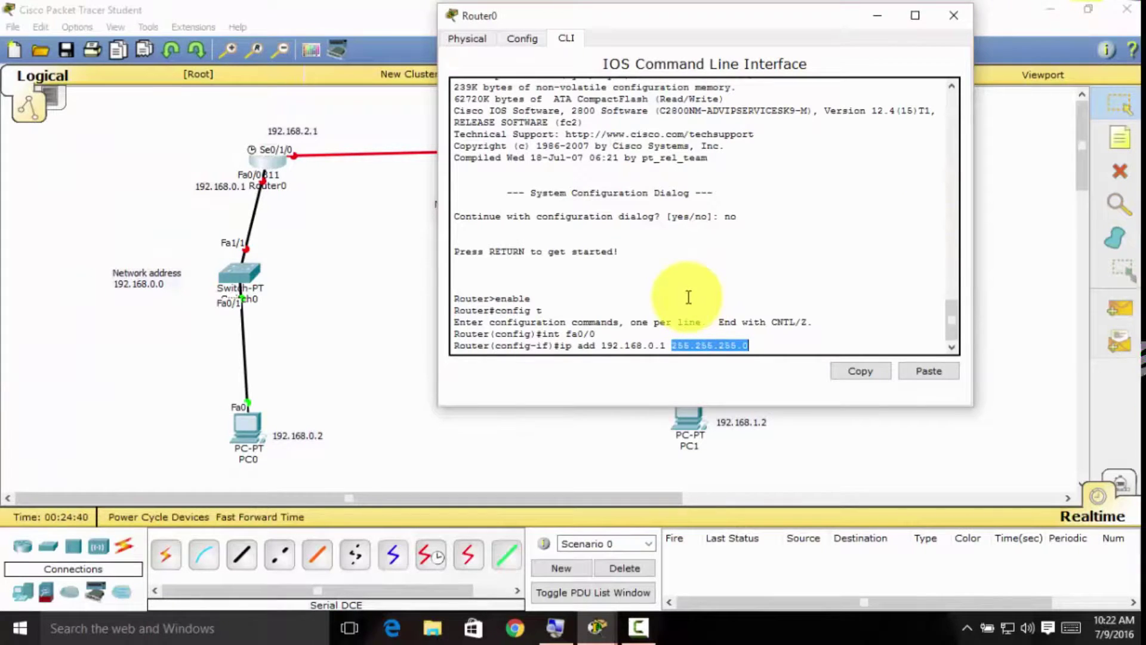
{"action": "left_click", "coordinate": [788, 334]}
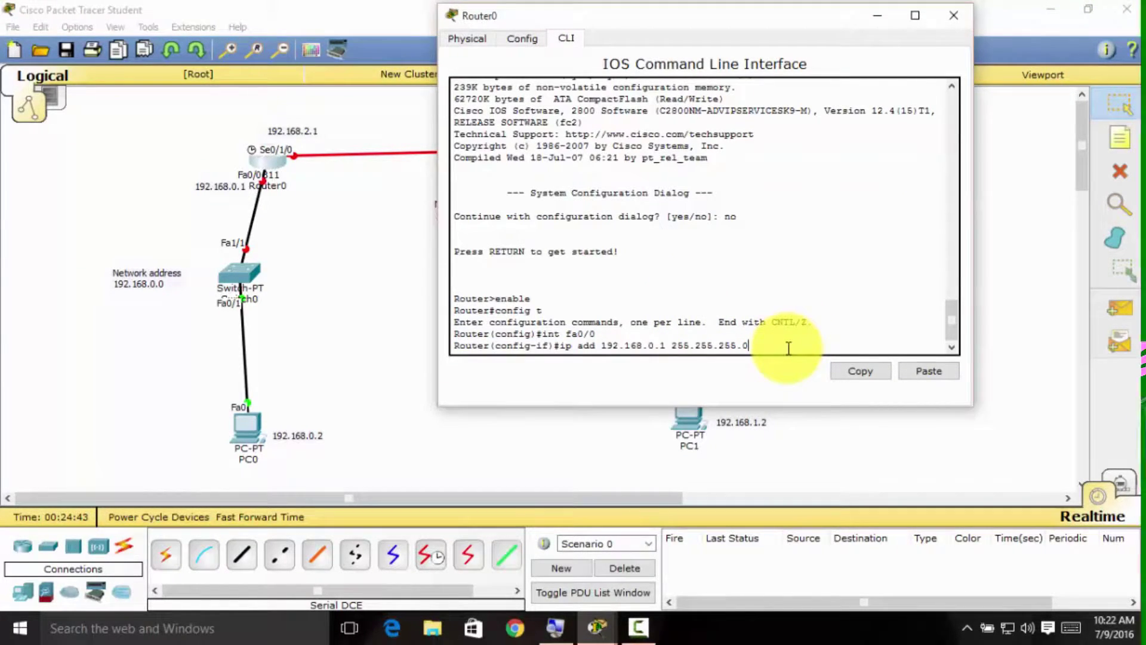
{"action": "key", "text": "Return"}
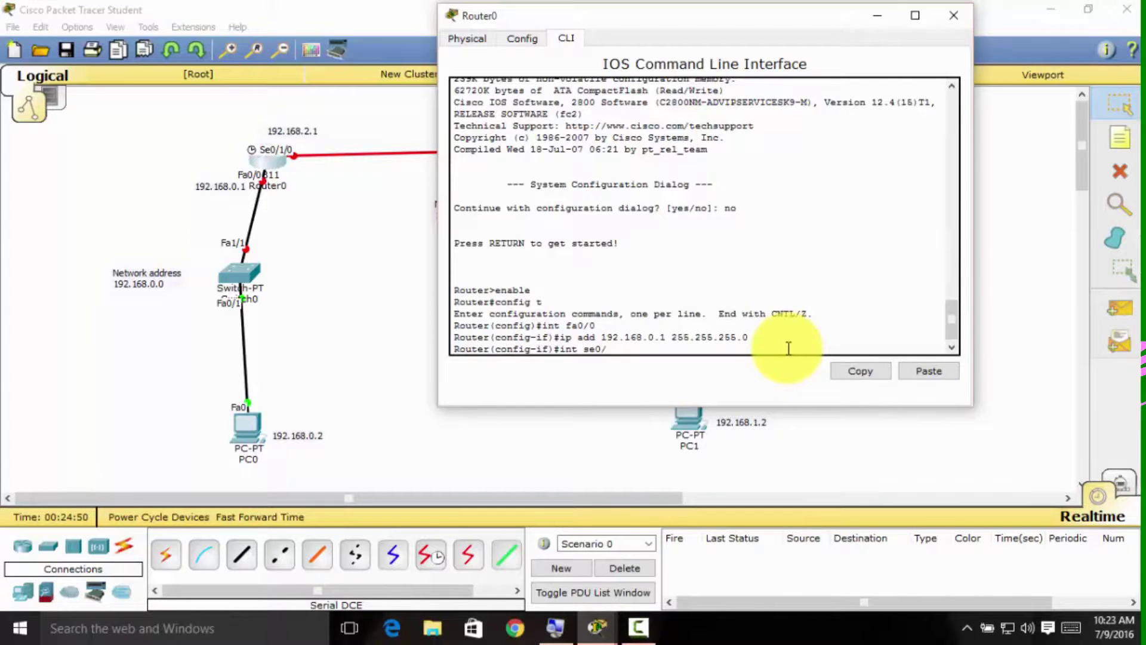
Enter interface configuration for Router0's serial port with int se0/1/0, checking it against the port label in the topology.
{"action": "type", "text": "1"}
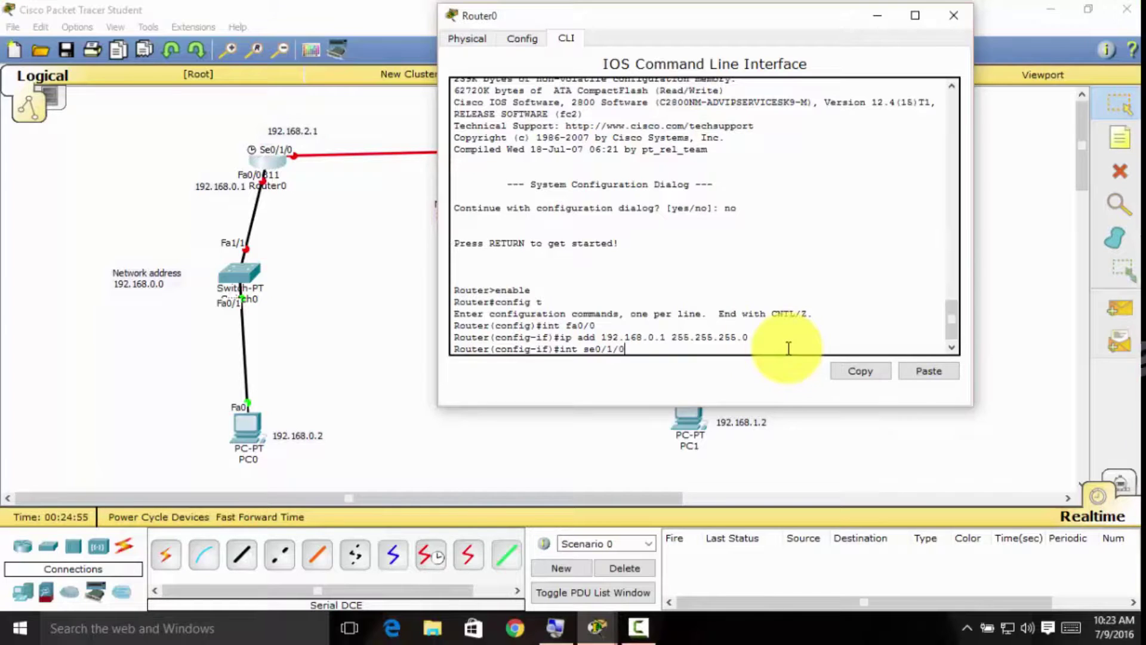
{"action": "type", "text": "/0"}
{"action": "left_click_drag", "start_coordinate": [550, 350], "coordinate": [606, 349]}
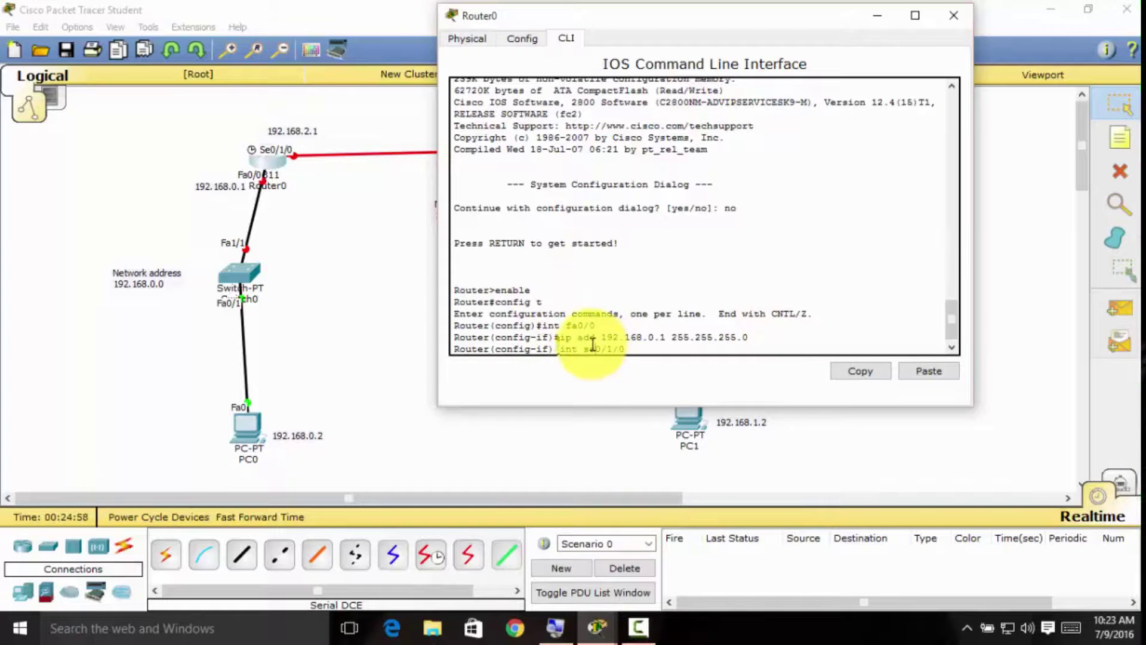
{"action": "left_click_drag", "start_coordinate": [594, 355], "coordinate": [279, 156]}
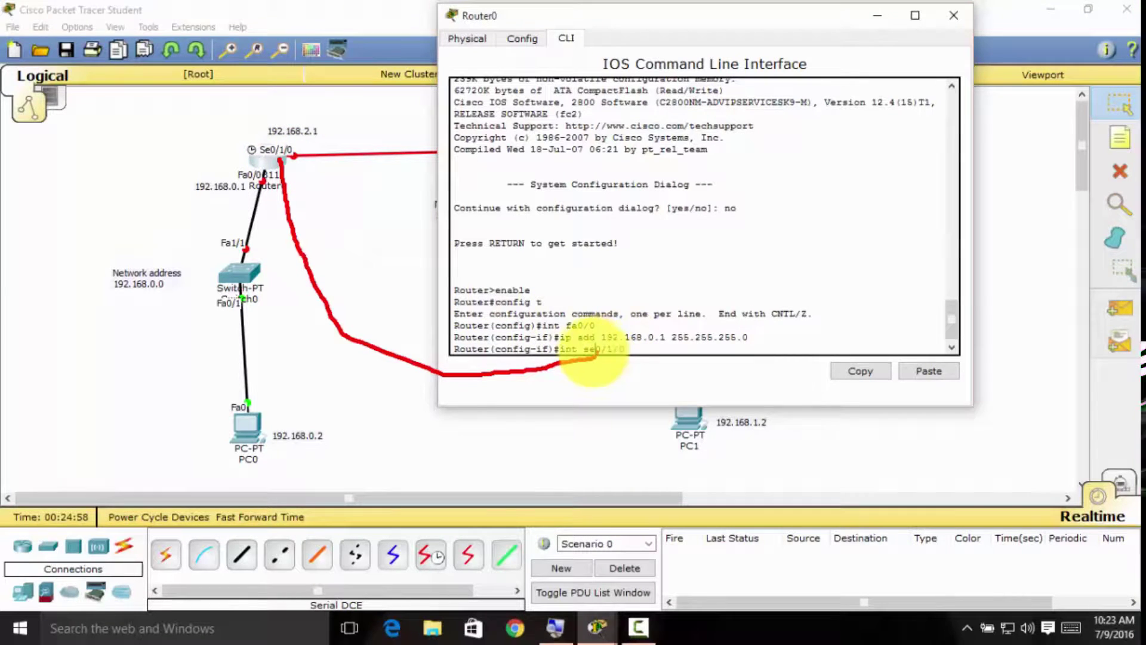
{"action": "left_click_drag", "start_coordinate": [588, 356], "coordinate": [627, 354]}
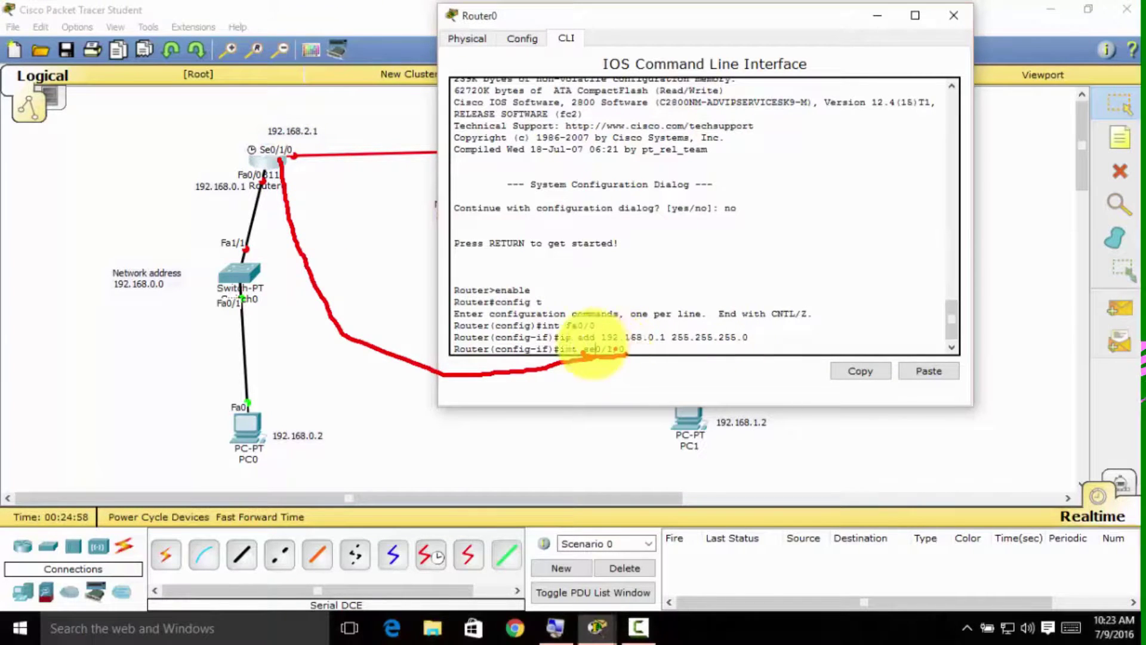
{"action": "key", "text": "Escape"}
{"action": "key", "text": "Return"}
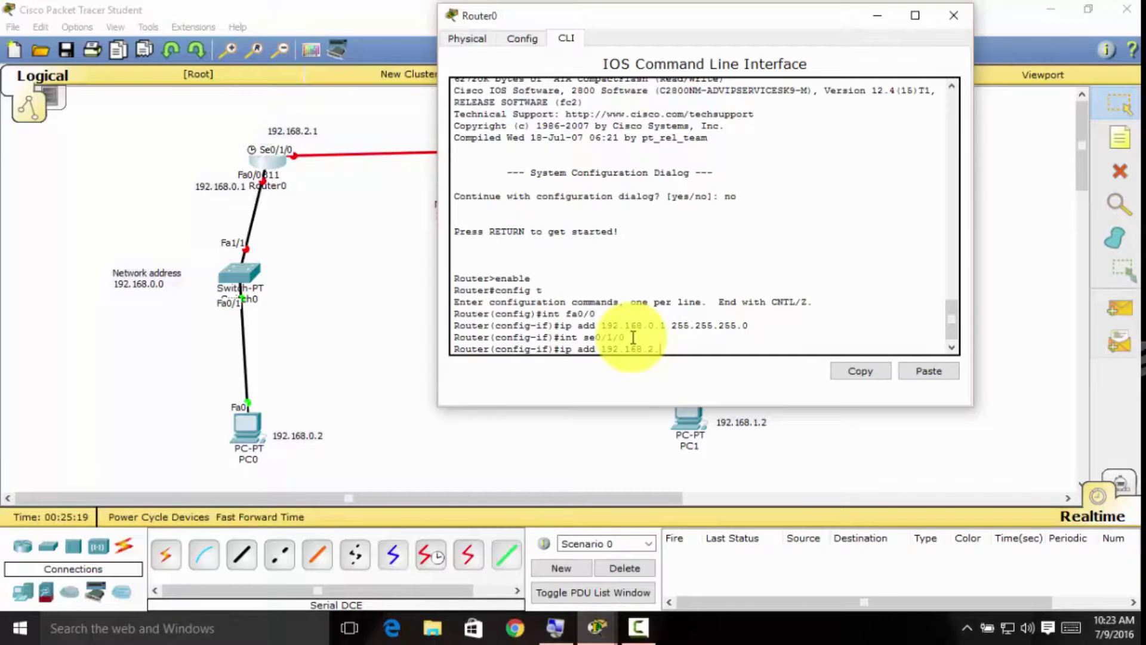
Assign IP address 192.168.2.1 with mask 255.255.255.0 to Router0's se0/1/0, checking it against the topology label.
{"action": "mouse_move", "coordinate": [622, 356]}
{"action": "left_mouse_down"}
{"action": "mouse_move", "coordinate": [302, 139]}
{"action": "mouse_move", "coordinate": [256, 153]}
{"action": "mouse_move", "coordinate": [358, 115]}
{"action": "mouse_move", "coordinate": [271, 107]}
{"action": "left_mouse_up"}
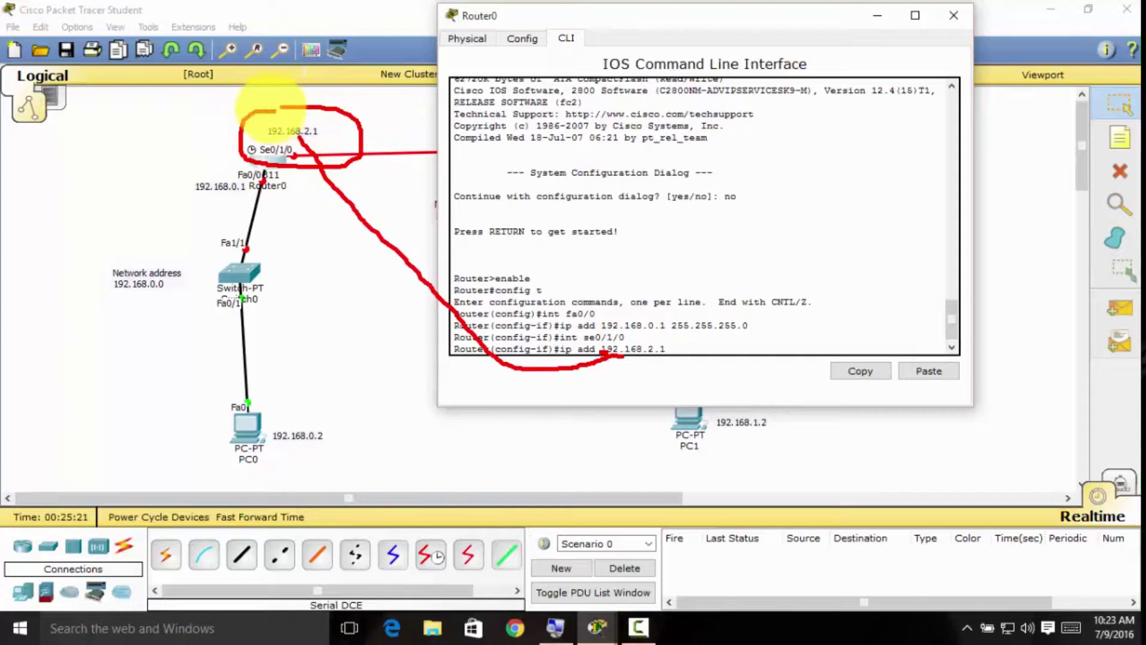
{"action": "left_click_drag", "start_coordinate": [572, 341], "coordinate": [621, 339]}
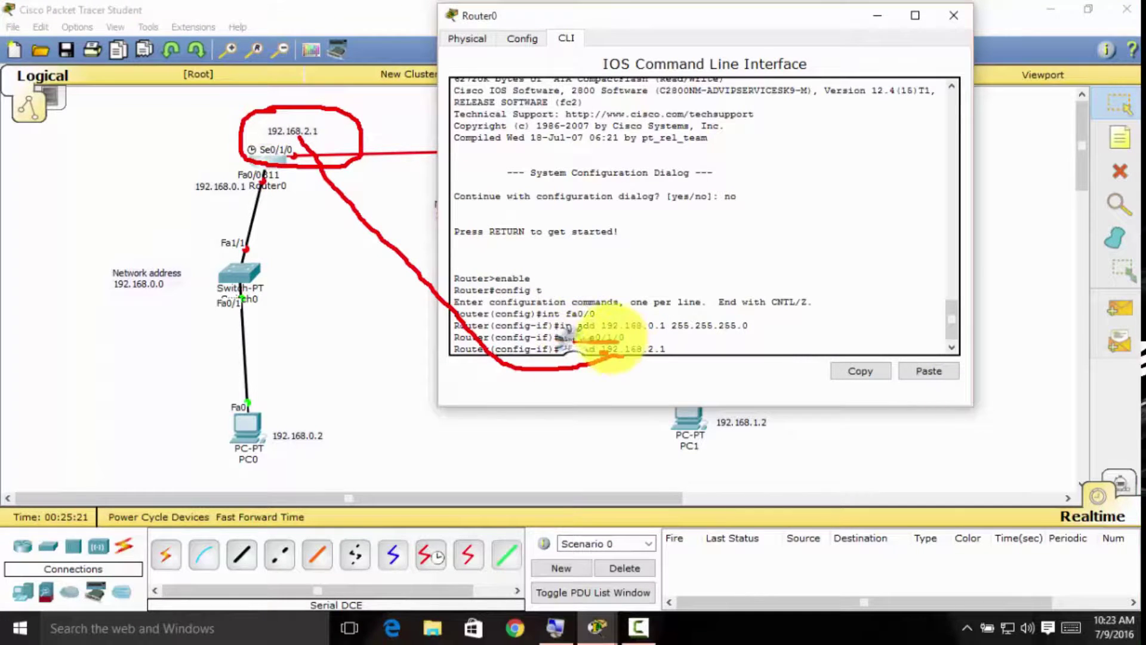
{"action": "mouse_move", "coordinate": [256, 155]}
{"action": "left_mouse_down"}
{"action": "mouse_move", "coordinate": [300, 166]}
{"action": "mouse_move", "coordinate": [279, 155]}
{"action": "mouse_move", "coordinate": [298, 154]}
{"action": "mouse_move", "coordinate": [487, 200]}
{"action": "mouse_move", "coordinate": [594, 249]}
{"action": "mouse_move", "coordinate": [612, 303]}
{"action": "left_mouse_up"}
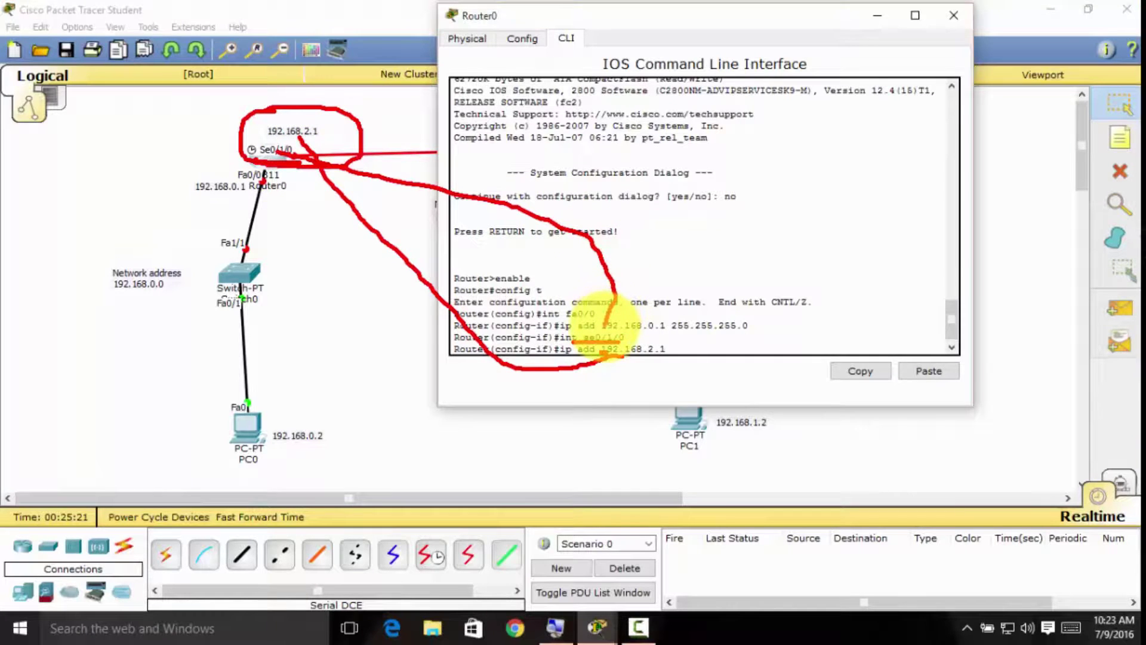
{"action": "key", "text": "ctrl+z"}
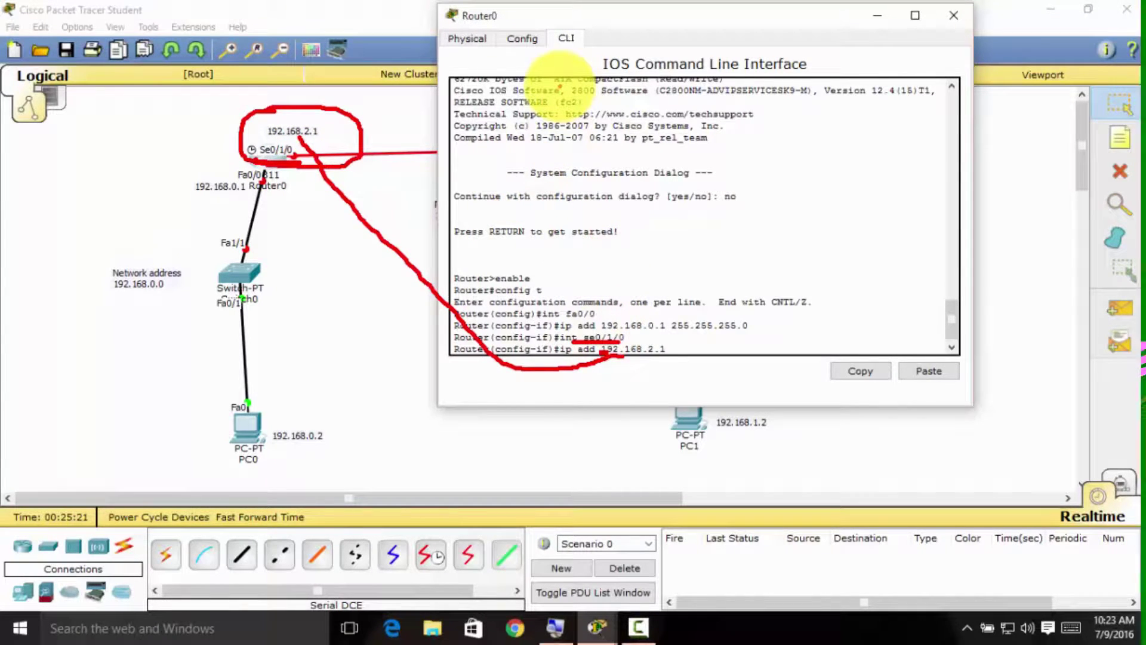
{"action": "key", "text": "Escape"}
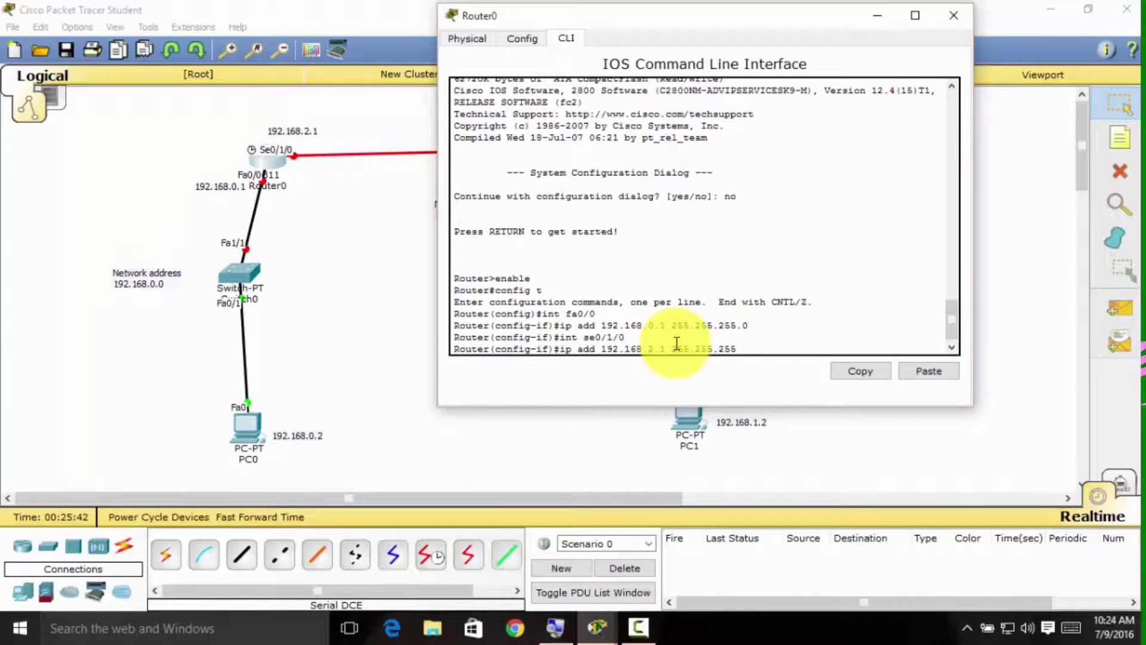
{"action": "type", "text": ".0"}
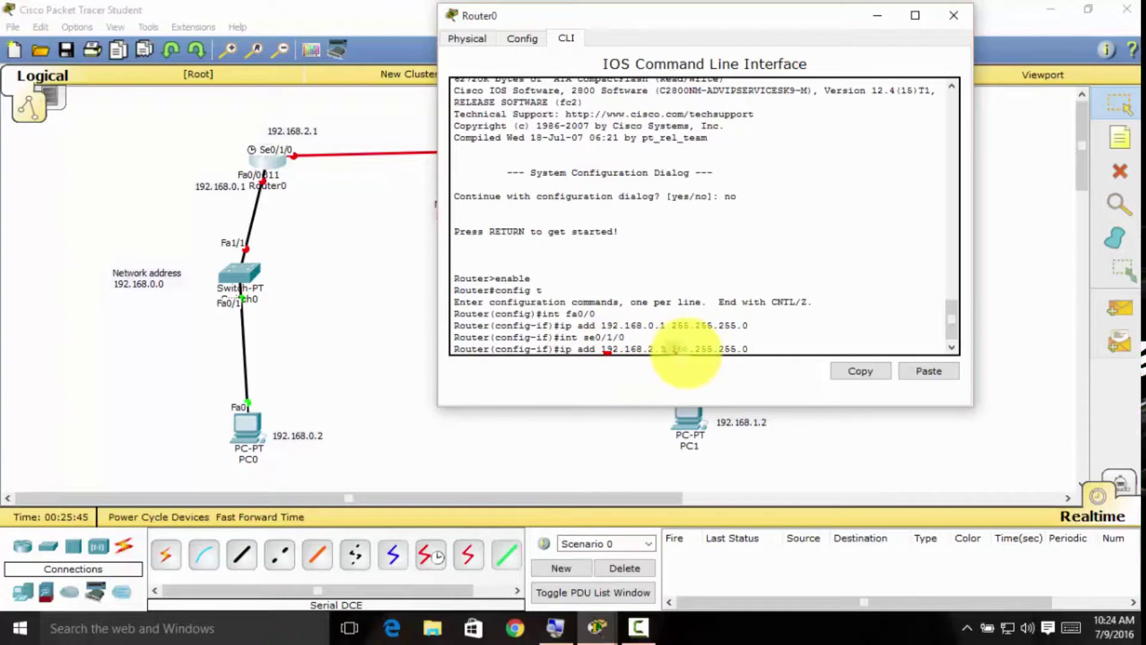
{"action": "left_click_drag", "start_coordinate": [668, 349], "coordinate": [740, 351]}
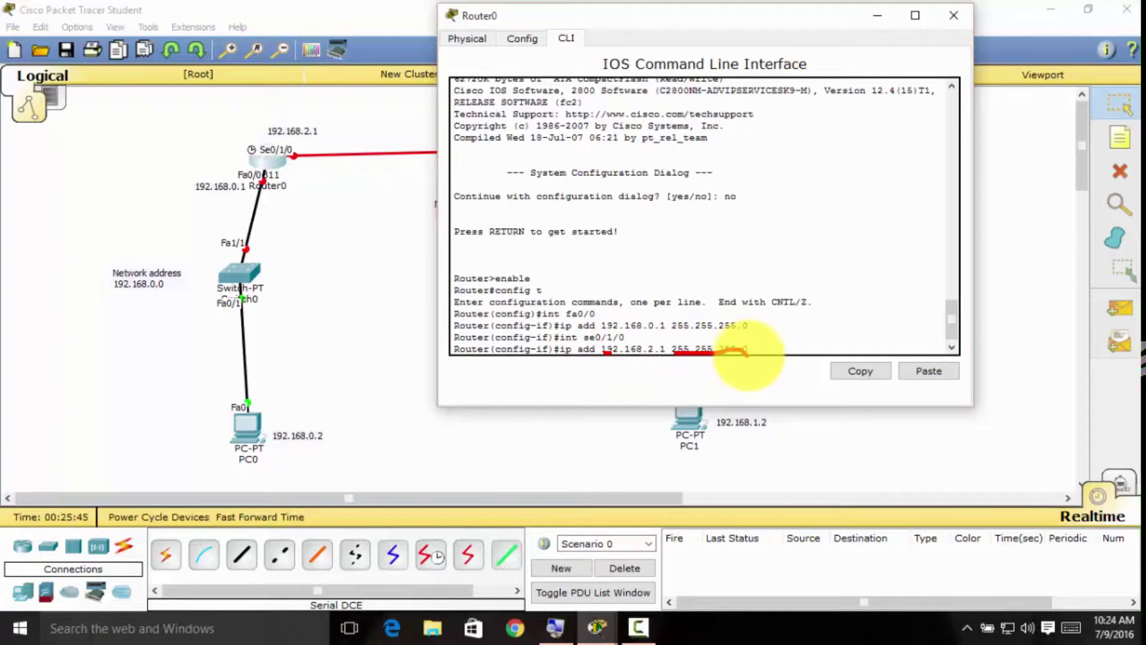
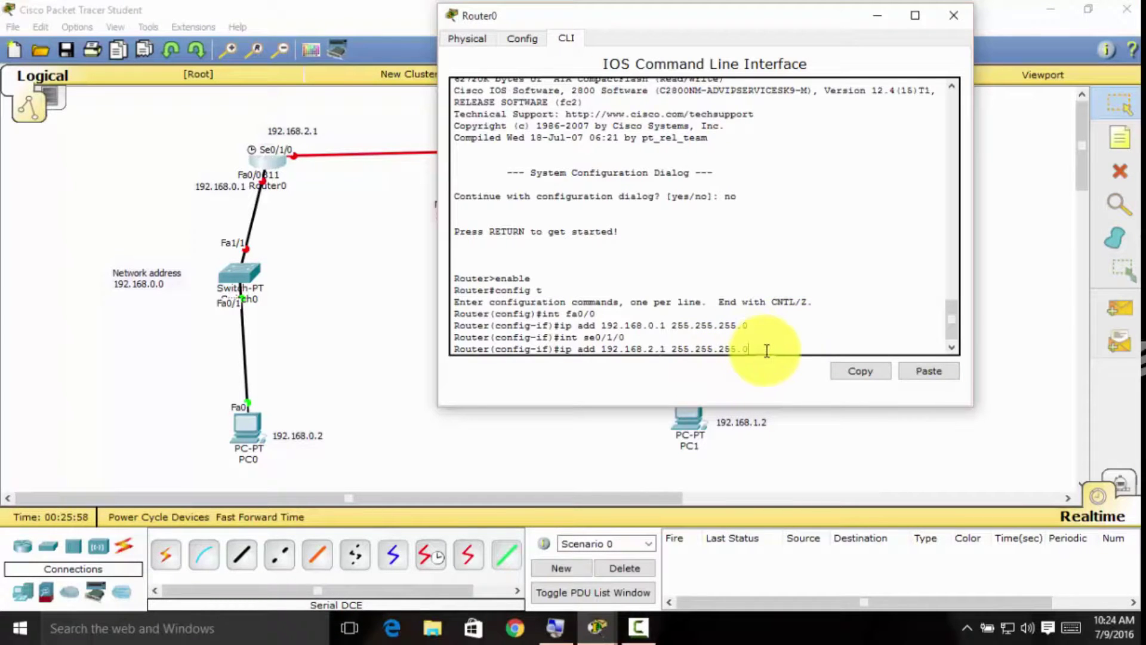
{"action": "key", "text": "Return"}
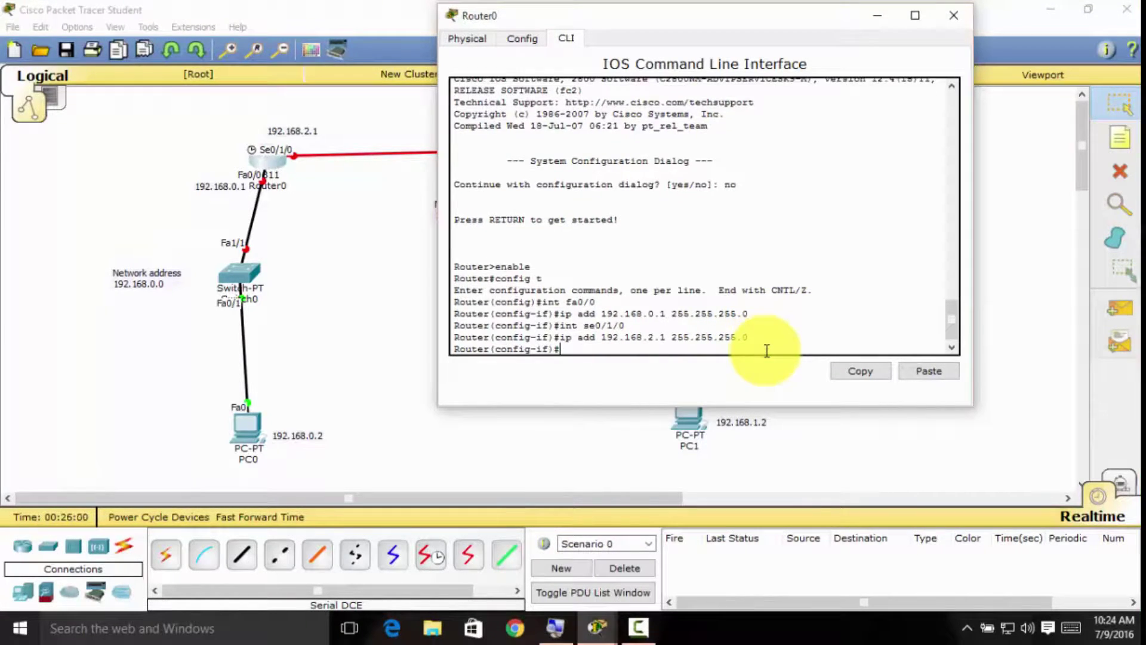
Enable Router0's se0/1/0 interface with no shut and save the configuration with do wr.
{"action": "type", "text": "no "}
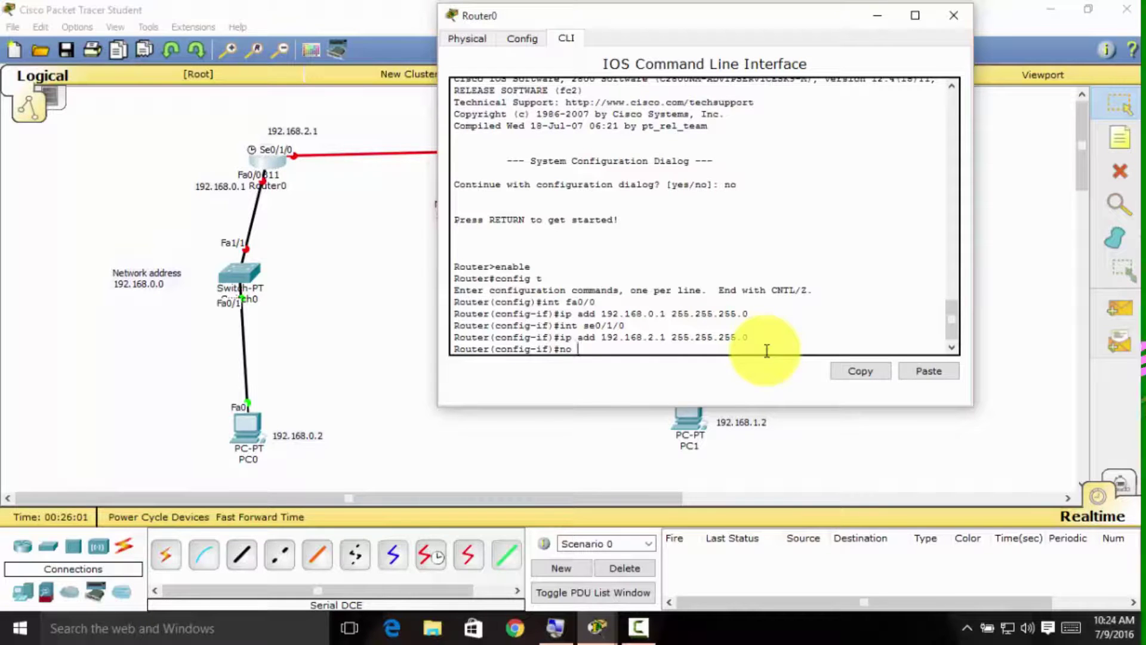
{"action": "type", "text": "shut"}
{"action": "key", "text": "Return"}
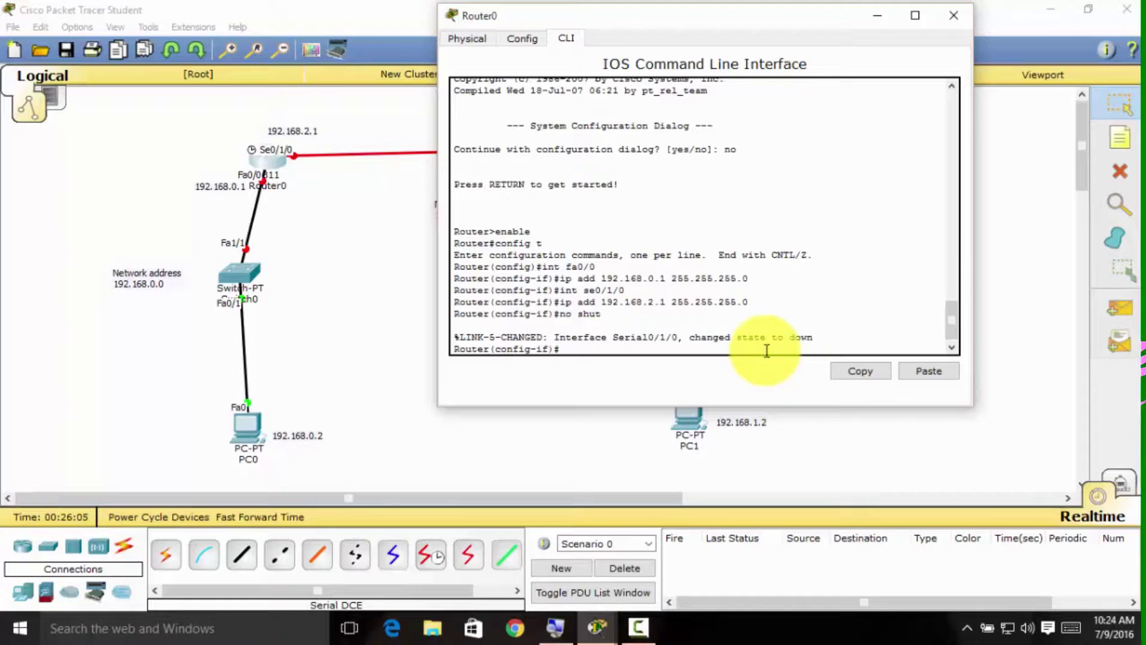
{"action": "type", "text": "do wr"}
{"action": "key", "text": "Return"}
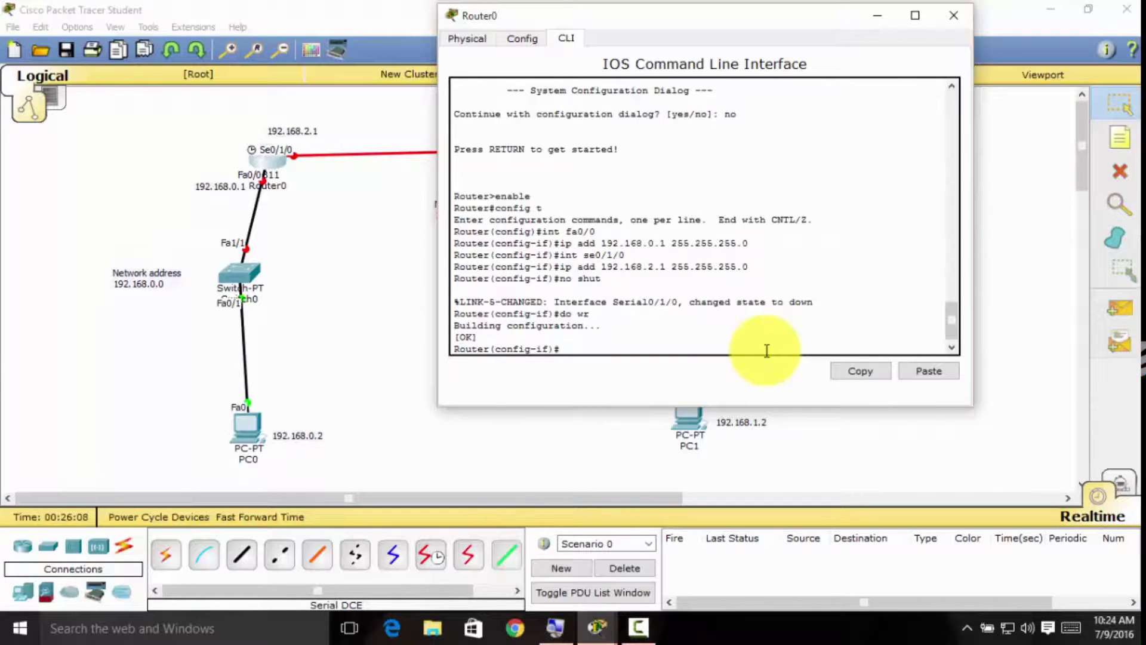
Close Router0's window and open Router1's command line interface.
{"action": "left_click", "coordinate": [963, 23]}
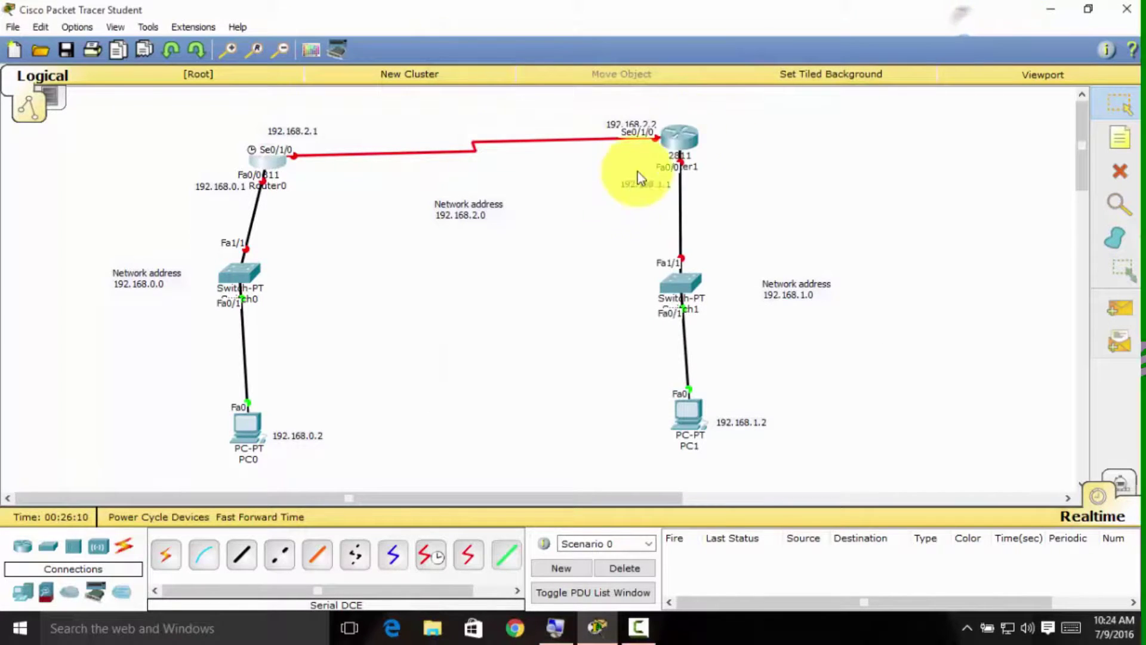
{"action": "left_click", "coordinate": [671, 137]}
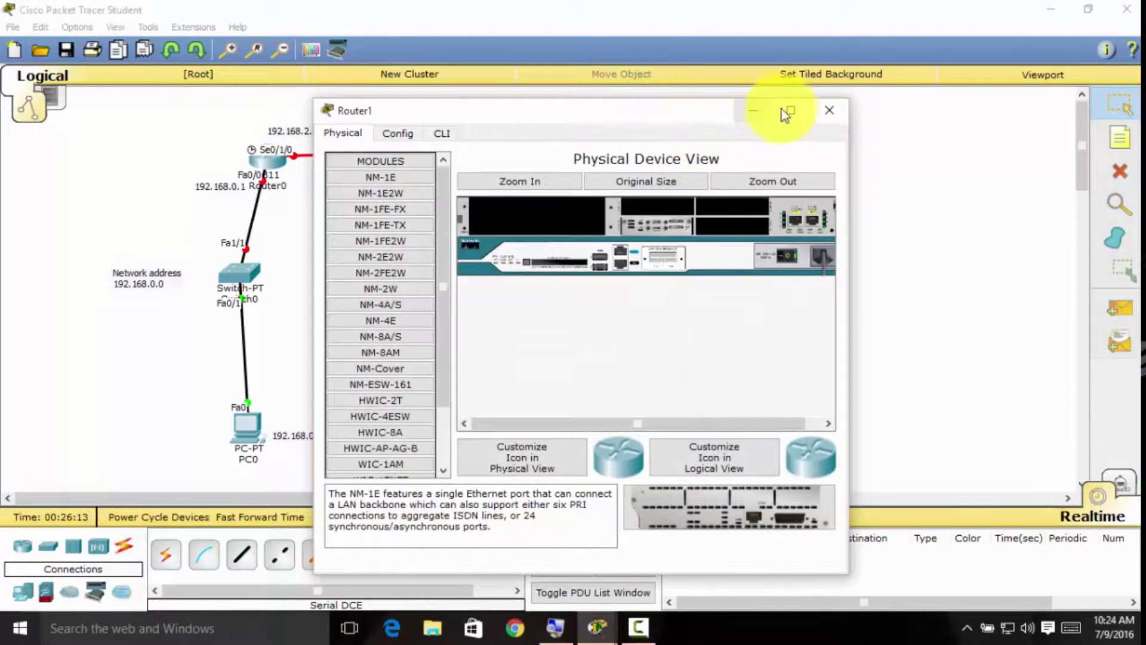
{"action": "left_click", "coordinate": [828, 109]}
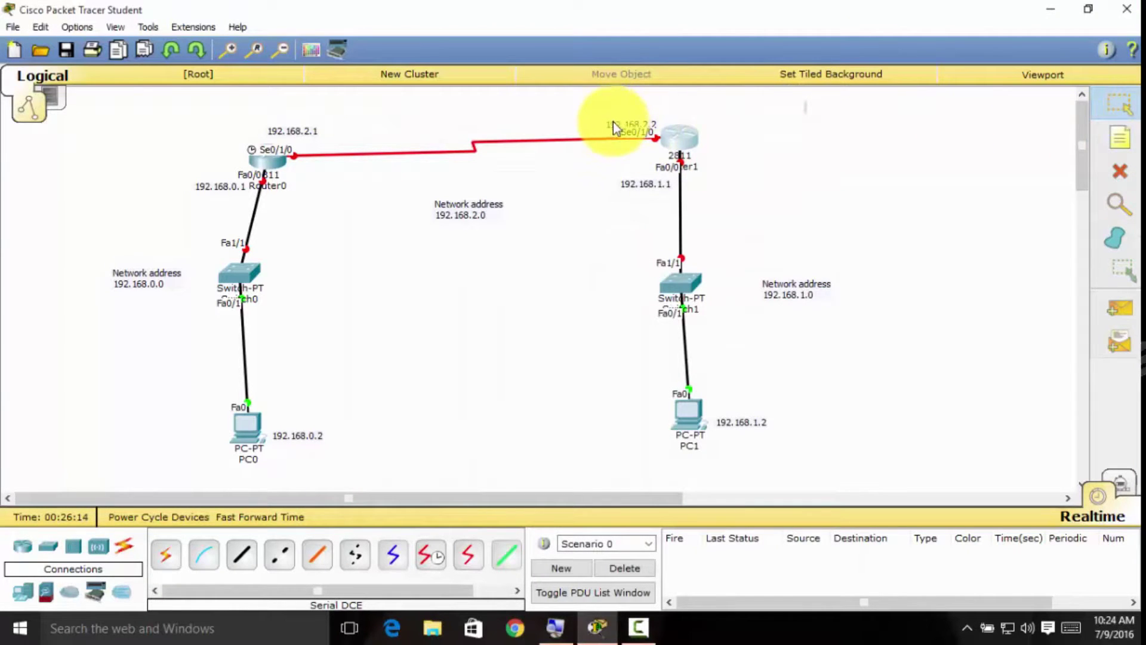
{"action": "left_click", "coordinate": [693, 144]}
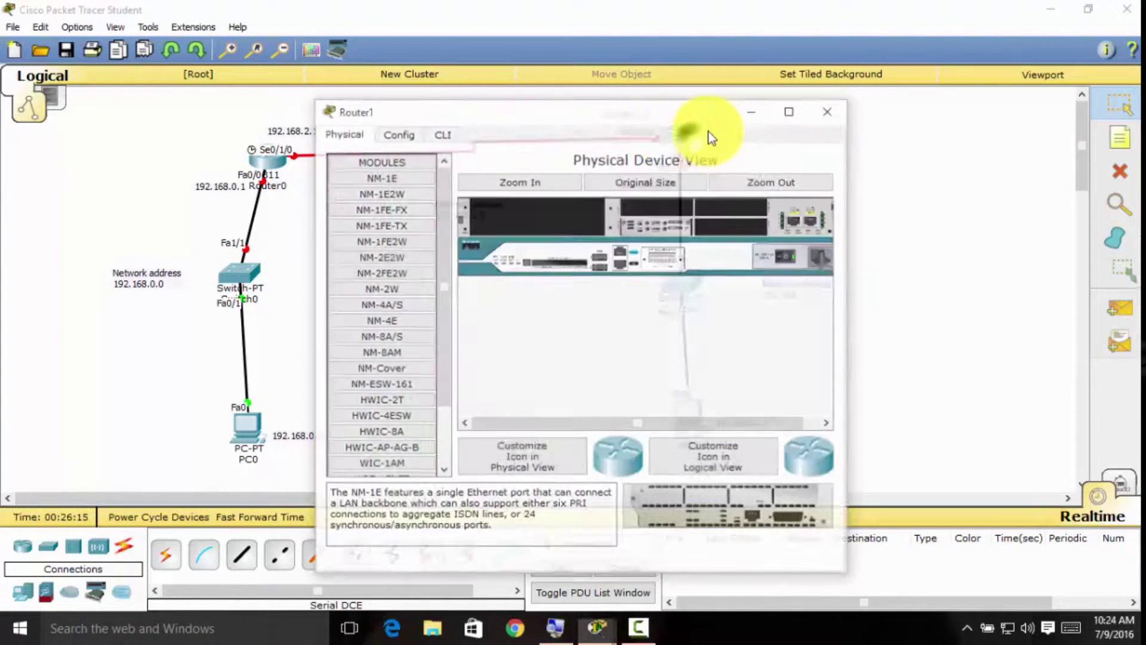
{"action": "left_click", "coordinate": [442, 134]}
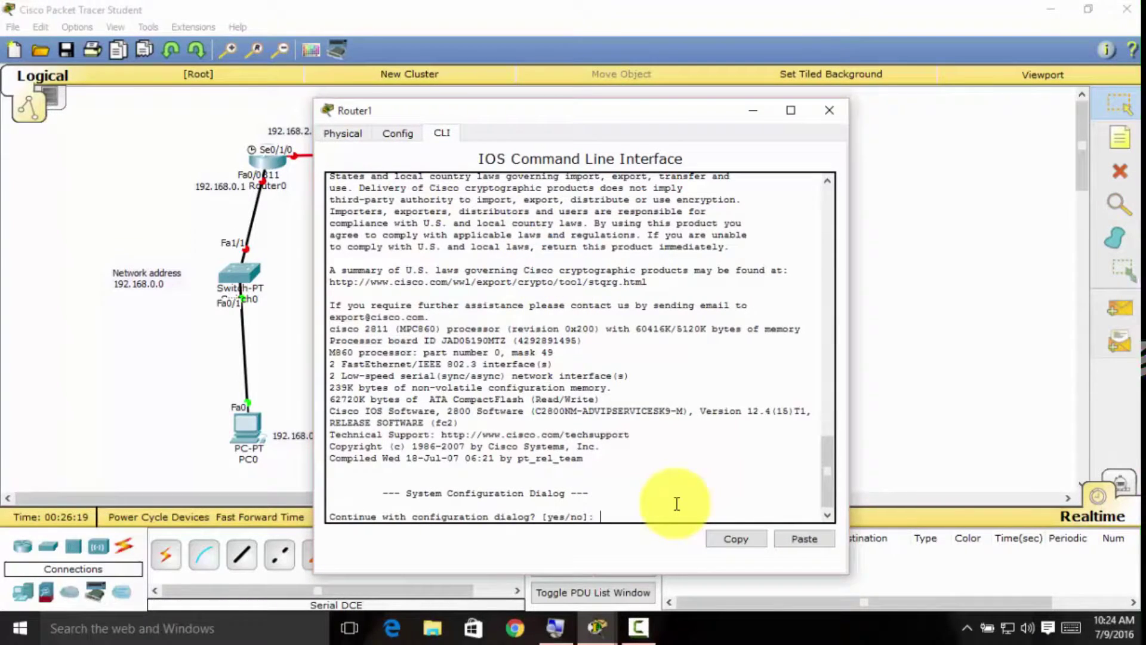
Decline Router1's initial configuration dialog with no and enter global configuration mode using enable and config t.
{"action": "type", "text": "no"}
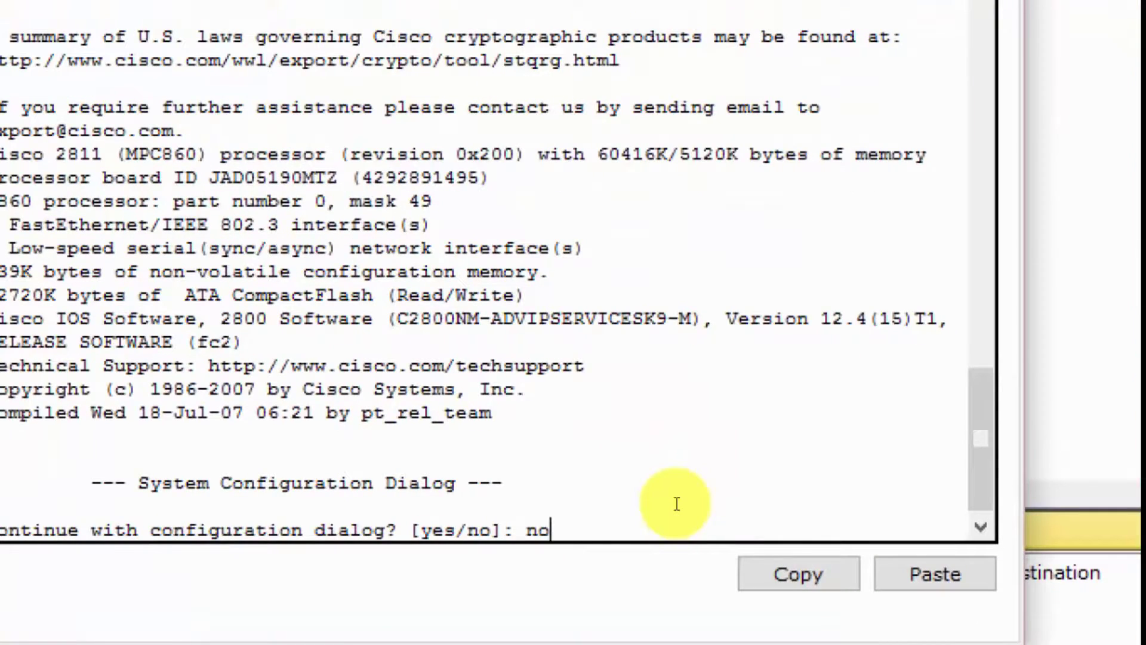
{"action": "key", "text": "Return"}
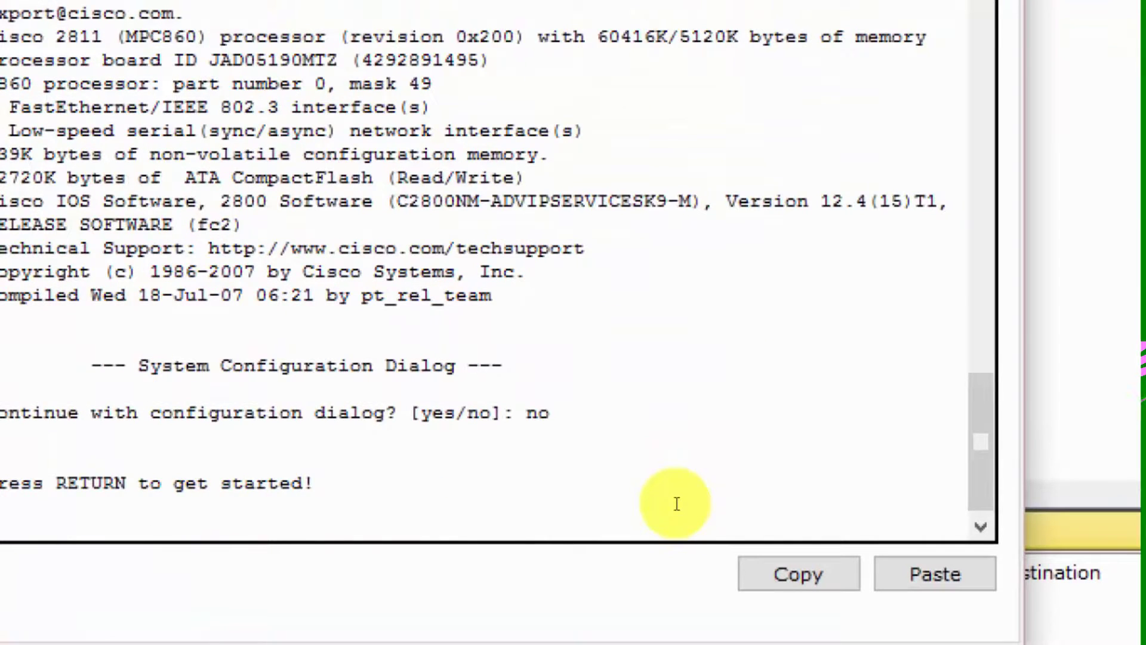
{"action": "key", "text": "Return"}
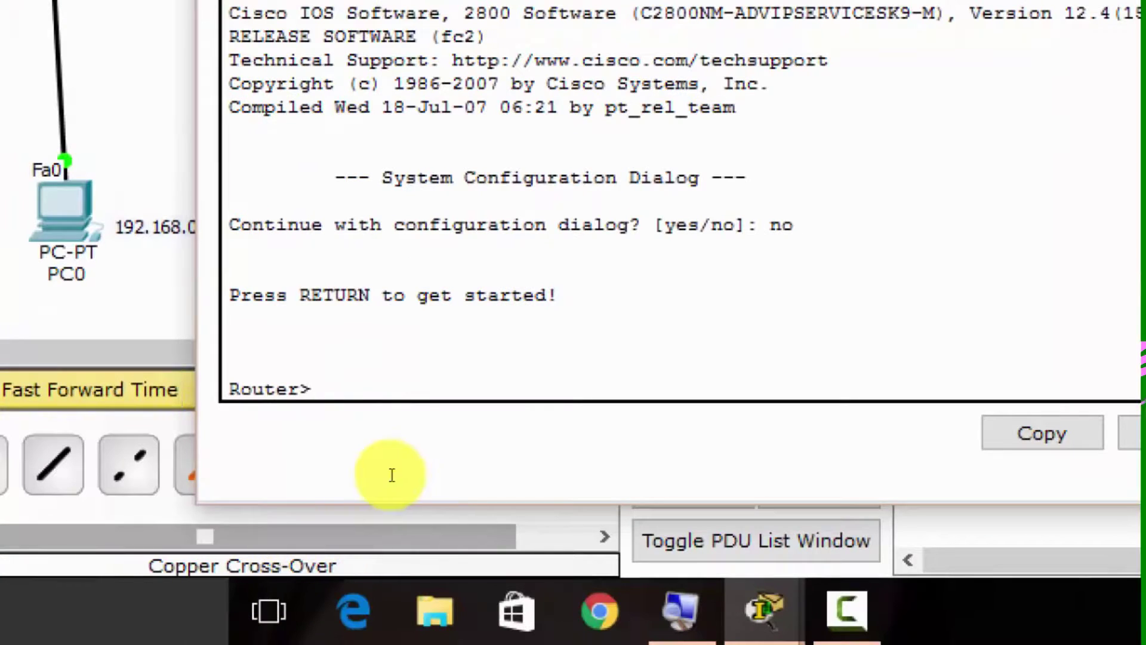
{"action": "type", "text": "enable"}
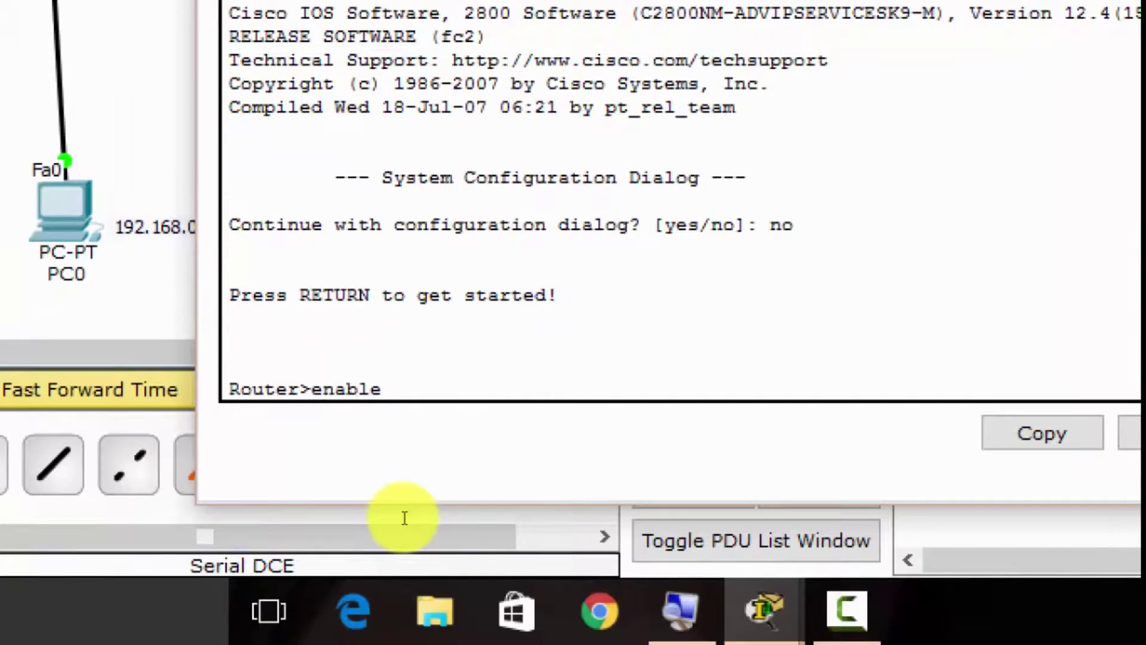
{"action": "key", "text": "Return"}
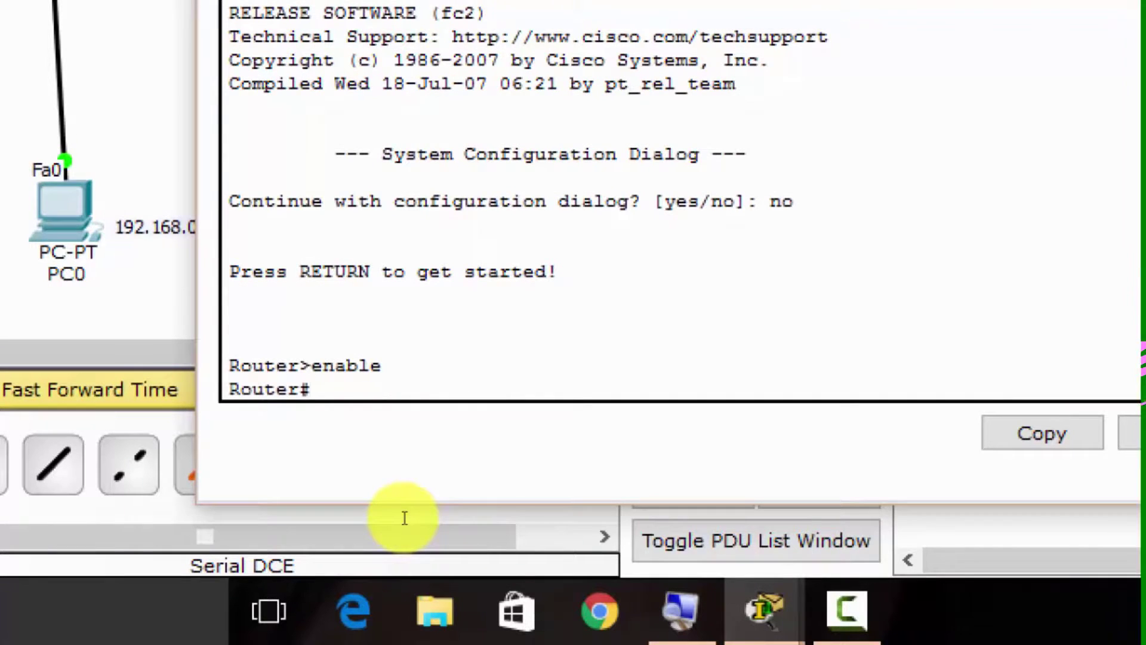
{"action": "type", "text": "config t"}
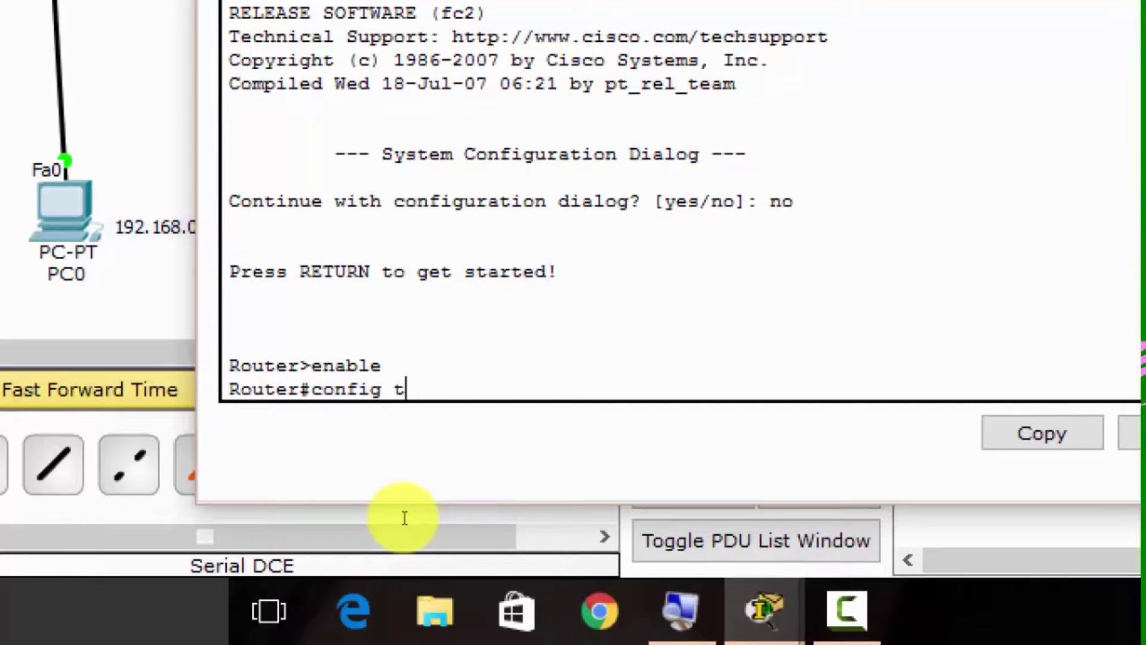
{"action": "key", "text": "Return"}
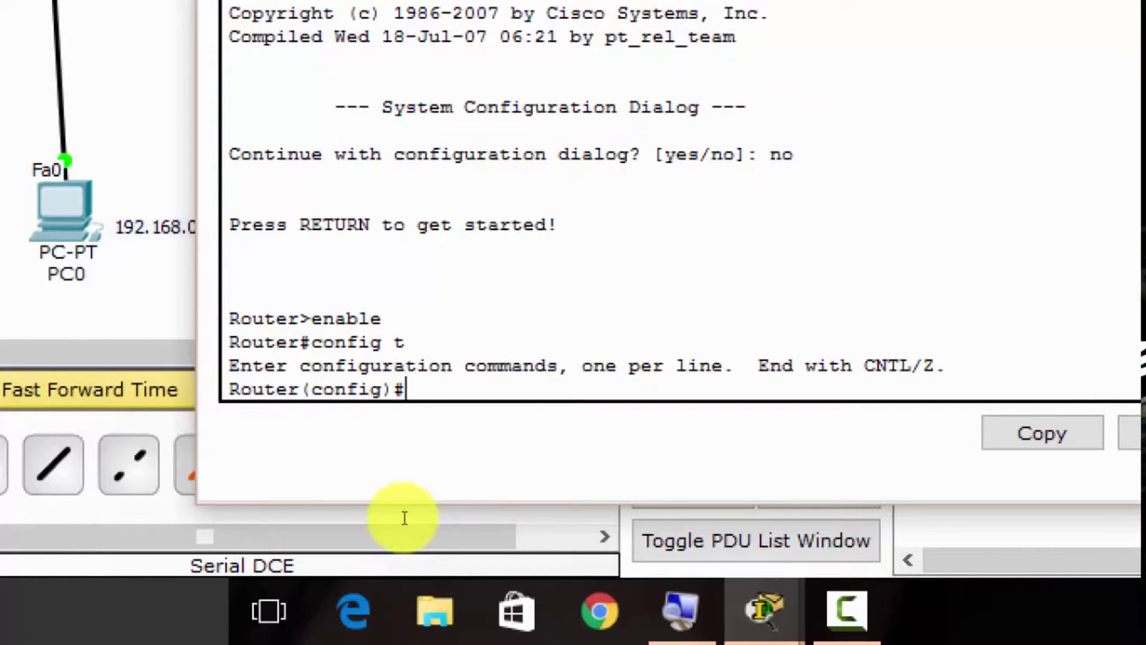
Enter interface configuration for Router1's FastEthernet port with int fa0/0, checking it against the port label in the topology.
{"action": "type", "text": "int"}
{"action": "type", "text": " fa"}
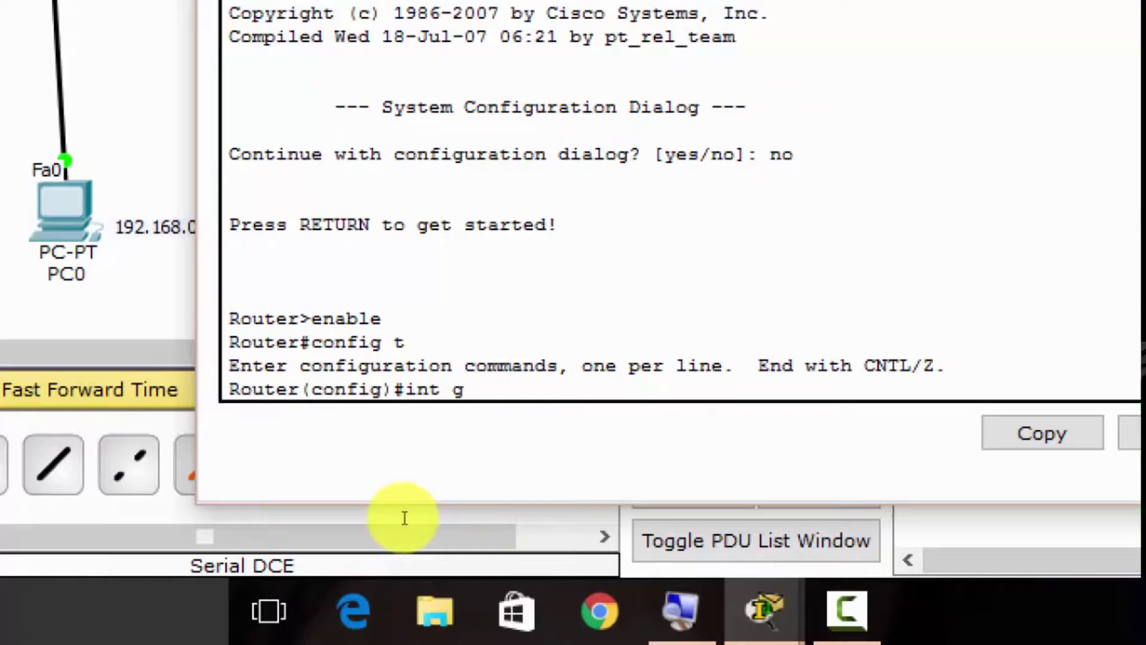
{"action": "type", "text": "0/0"}
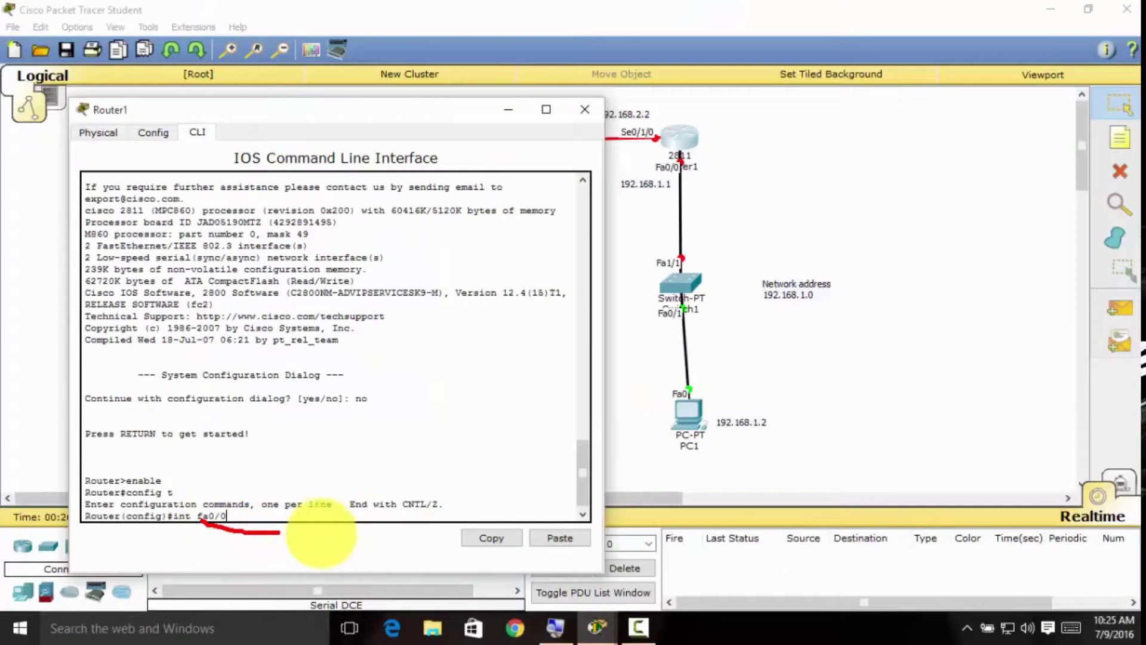
{"action": "mouse_move", "coordinate": [321, 533]}
{"action": "left_mouse_down"}
{"action": "mouse_move", "coordinate": [576, 410]}
{"action": "mouse_move", "coordinate": [632, 276]}
{"action": "mouse_move", "coordinate": [671, 242]}
{"action": "mouse_move", "coordinate": [673, 176]}
{"action": "mouse_move", "coordinate": [609, 179]}
{"action": "mouse_move", "coordinate": [639, 192]}
{"action": "mouse_move", "coordinate": [670, 185]}
{"action": "left_mouse_up"}
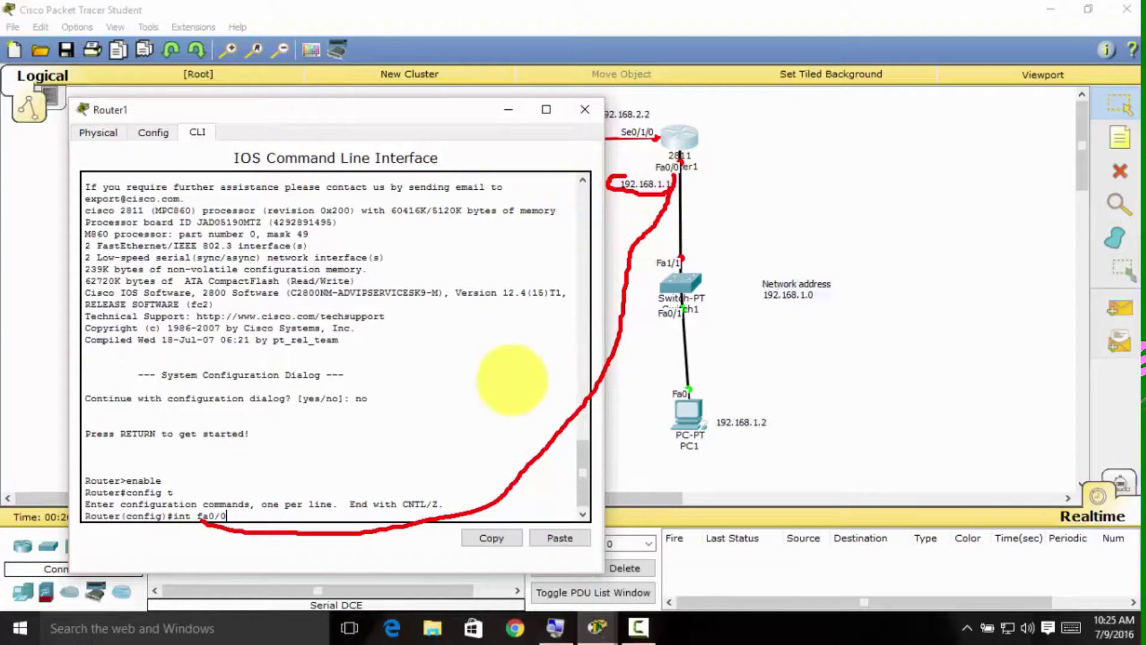
{"action": "key", "text": "Escape"}
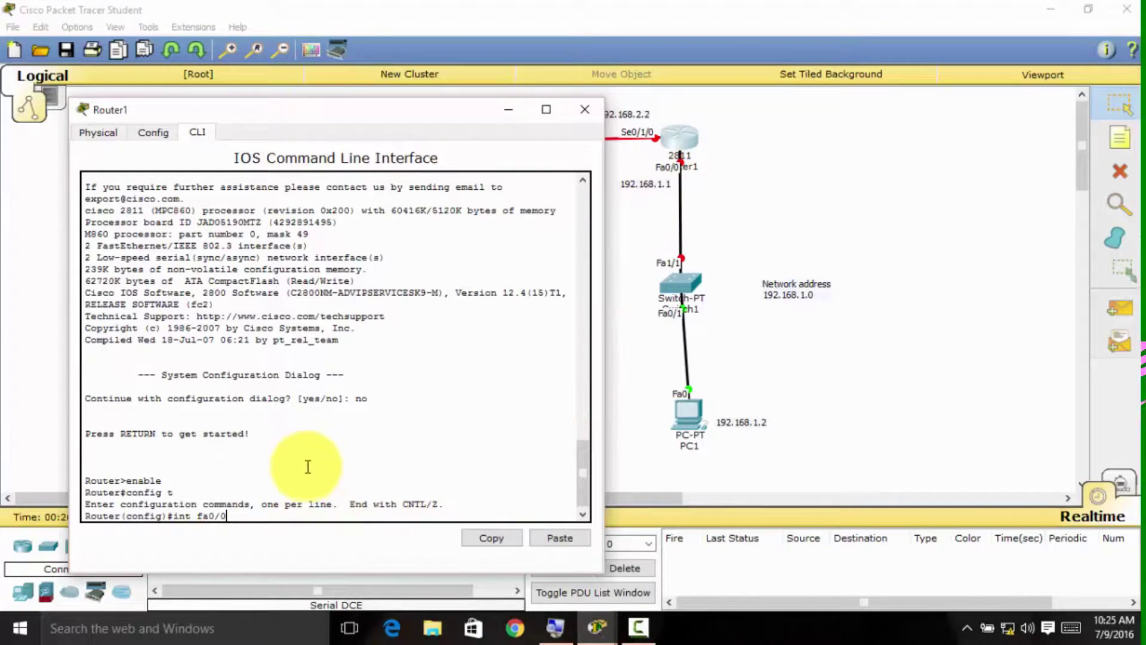
{"action": "key", "text": "Return"}
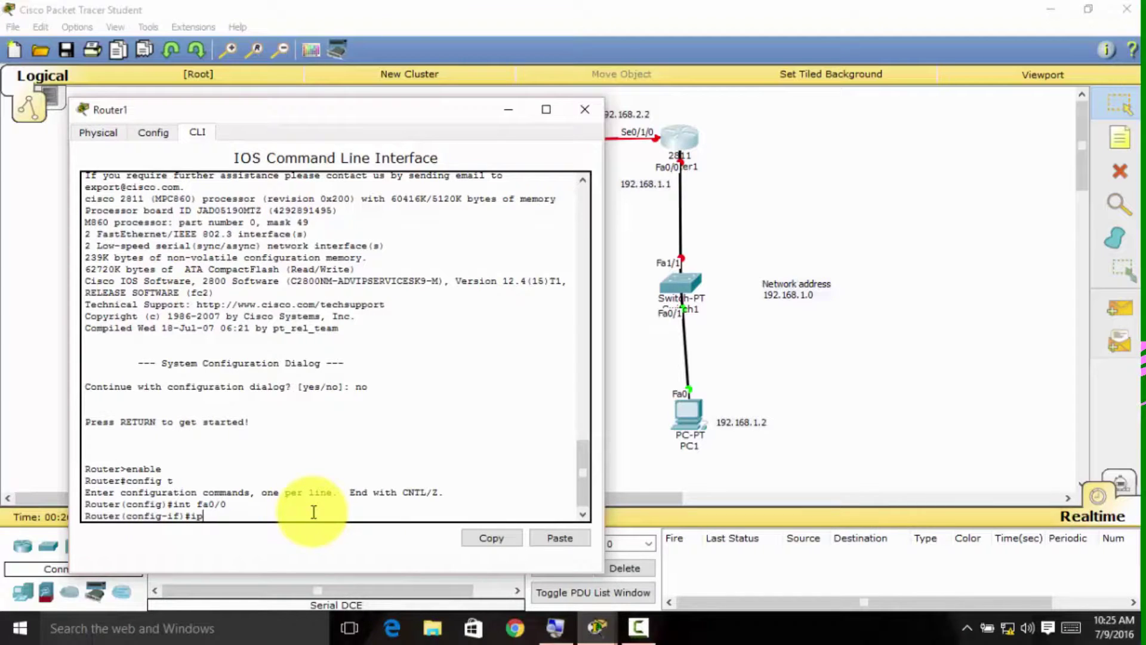
Assign IP address 192.168.1.1 with mask 255.255.255.0 to Router1's fa0/0, checking it against the topology label.
{"action": "type", "text": "ip add 192.168.1.1"}
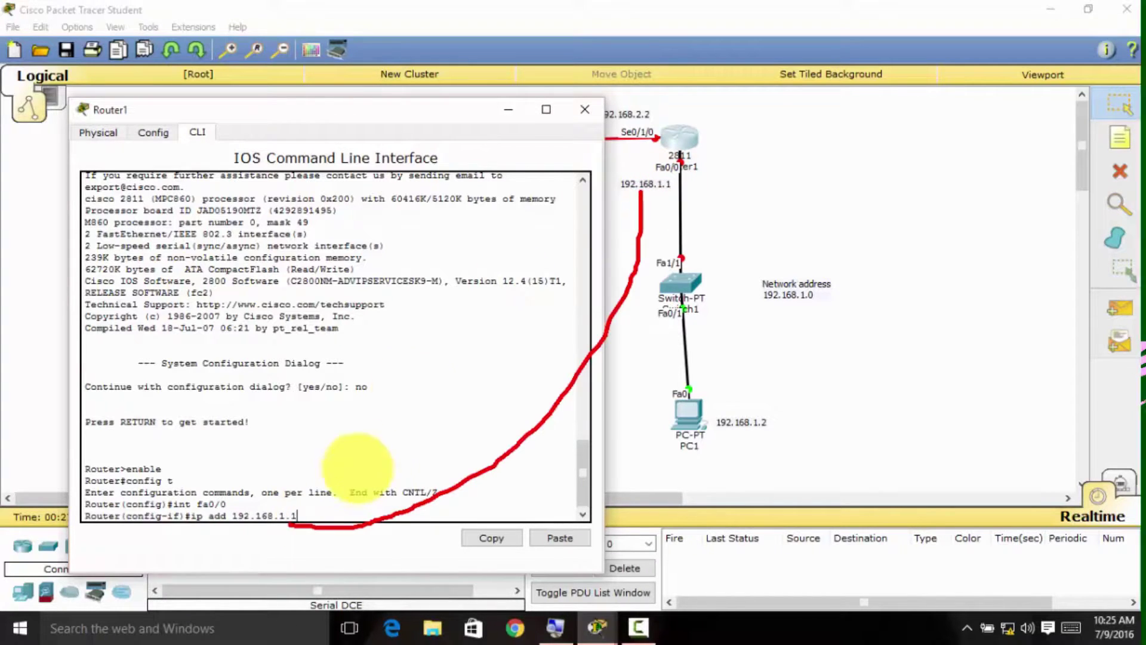
{"action": "mouse_move", "coordinate": [205, 498]}
{"action": "left_mouse_down"}
{"action": "mouse_move", "coordinate": [333, 372]}
{"action": "mouse_move", "coordinate": [601, 225]}
{"action": "mouse_move", "coordinate": [602, 181]}
{"action": "mouse_move", "coordinate": [648, 166]}
{"action": "left_mouse_up"}
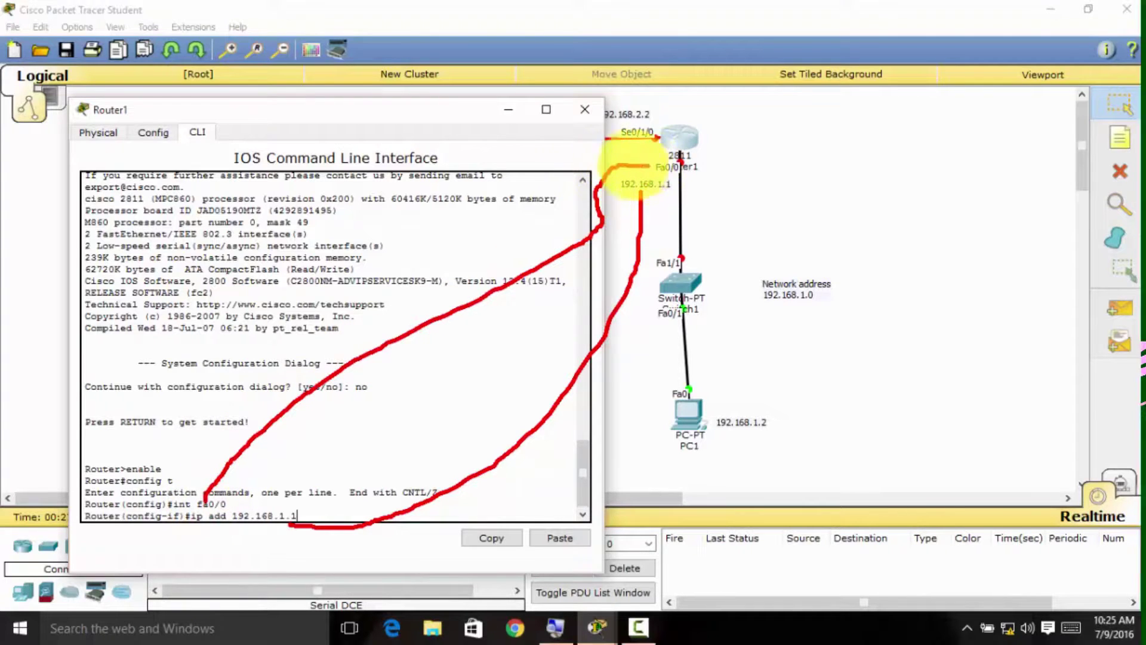
{"action": "key", "text": "Escape"}
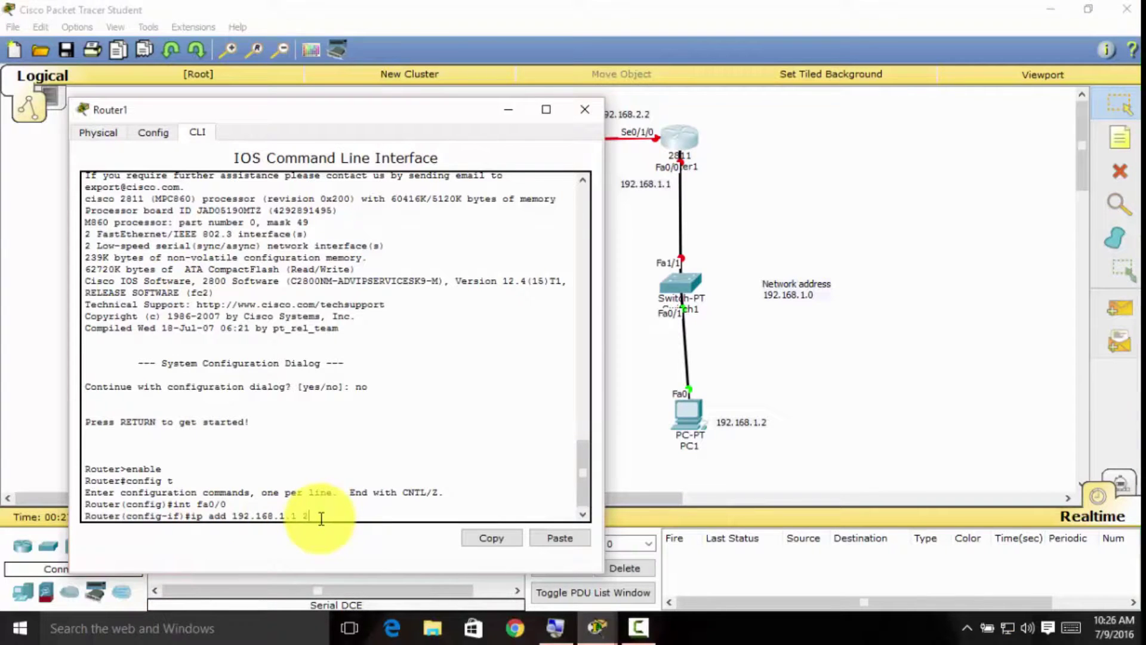
{"action": "type", "text": ".255.255.0"}
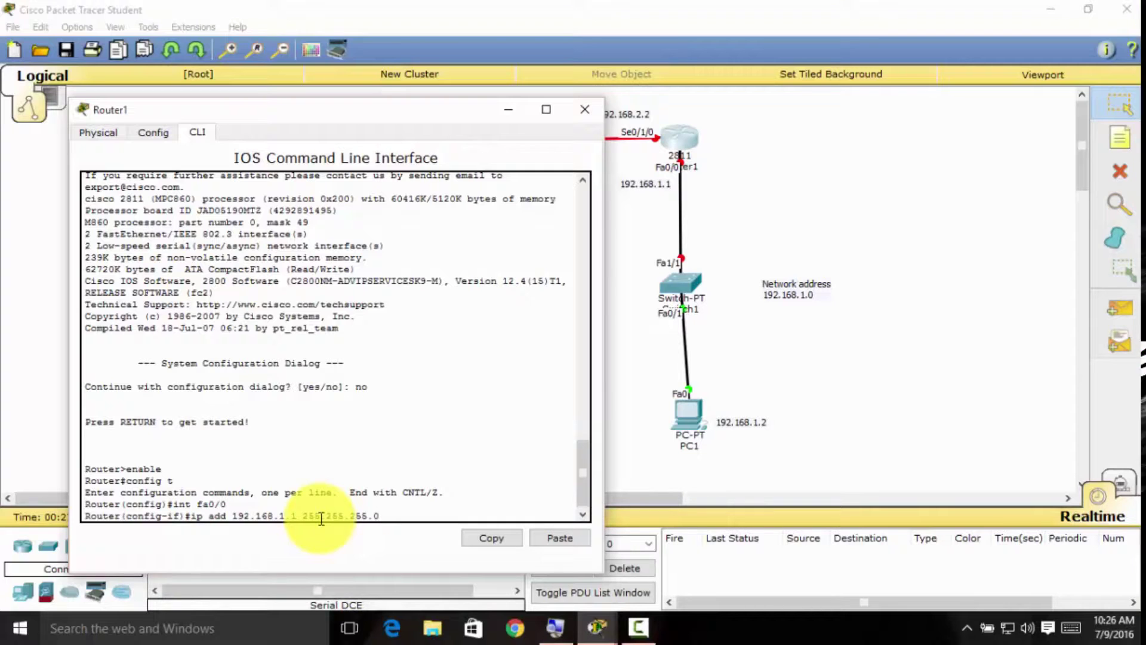
{"action": "left_click_drag", "start_coordinate": [306, 517], "coordinate": [382, 517]}
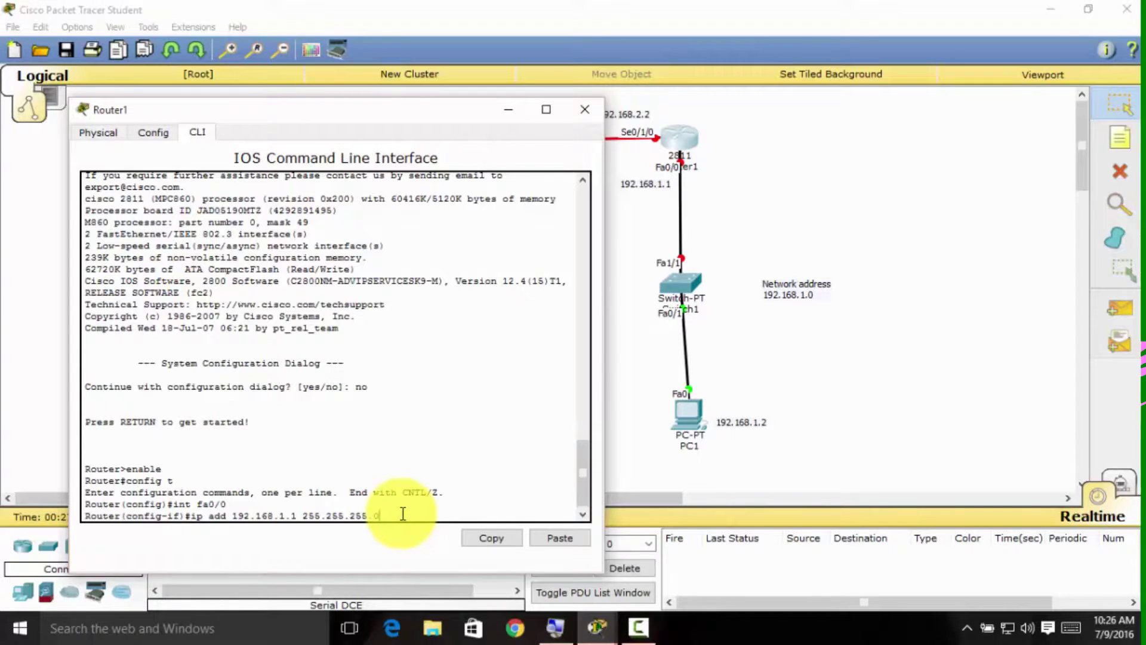
{"action": "key", "text": "Return"}
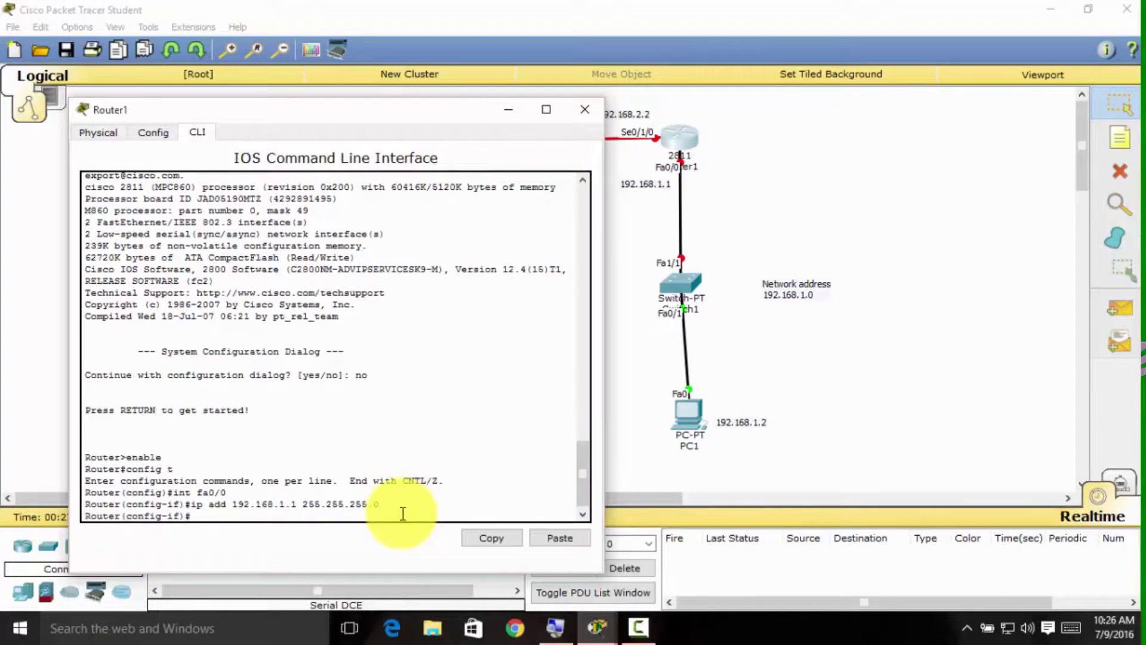
Switch to interface configuration for Router1's serial port with int se0/1/0, checking it against the port label in the topology.
{"action": "type", "text": "int se0"}
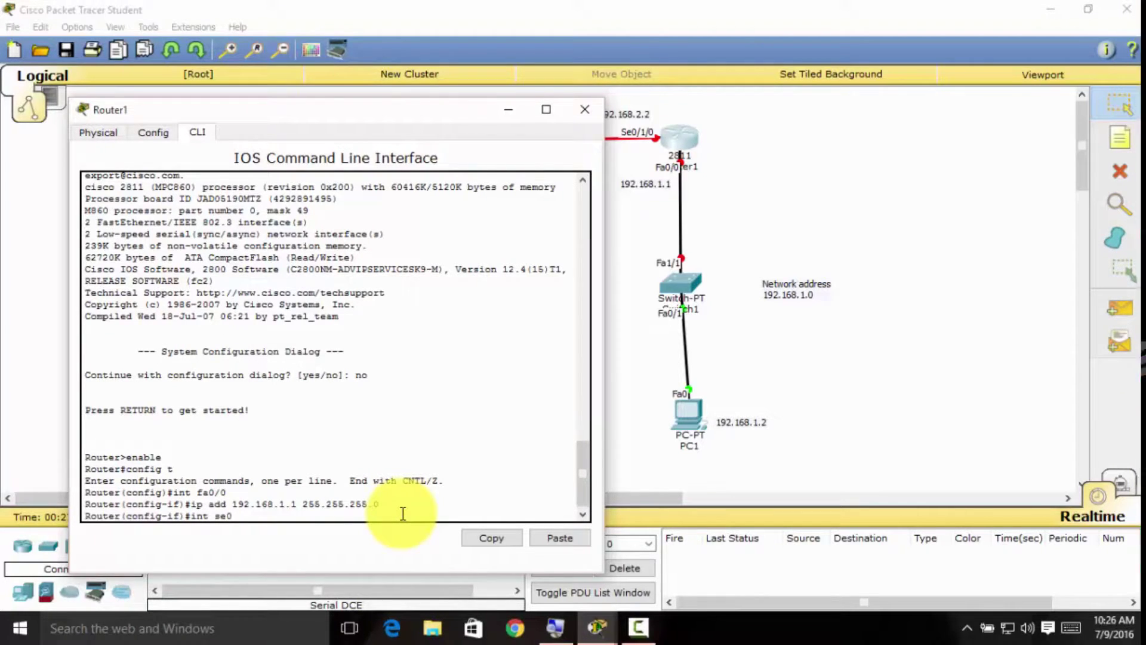
{"action": "type", "text": "/1/00"}
{"action": "key", "text": "BackSpace"}
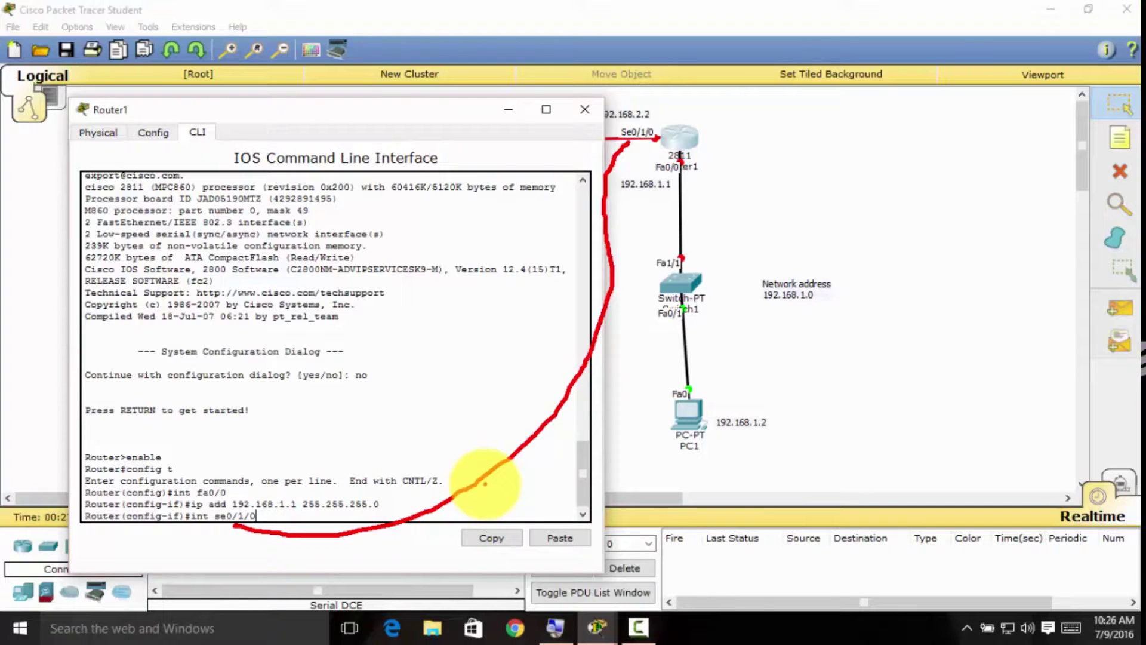
{"action": "key", "text": "Escape"}
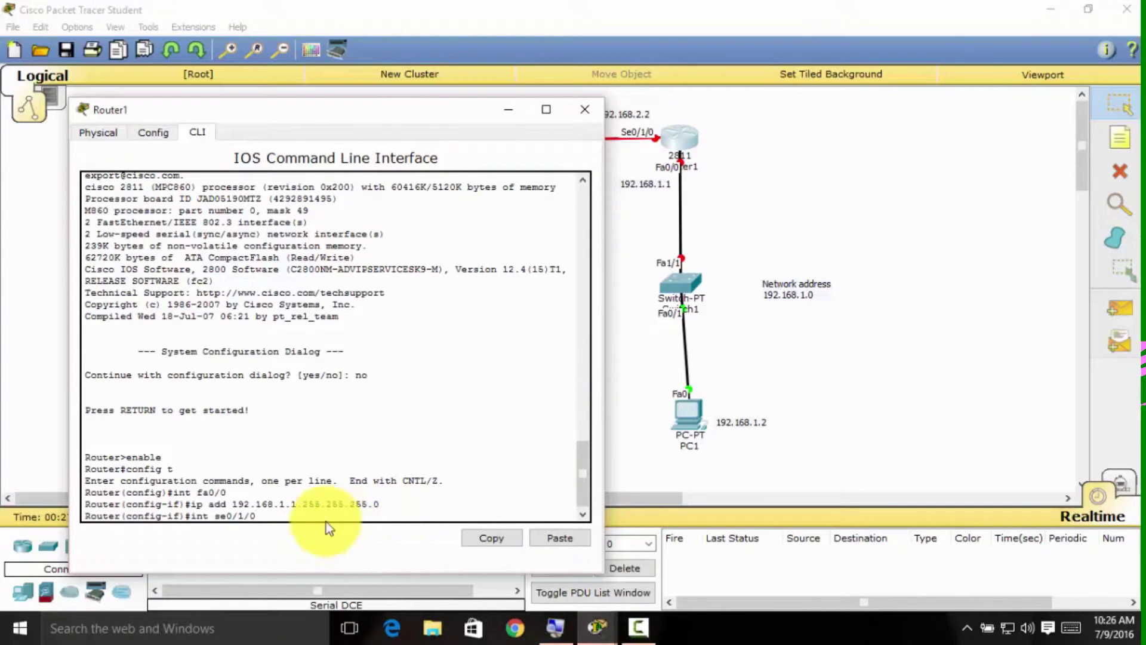
{"action": "key", "text": "Return"}
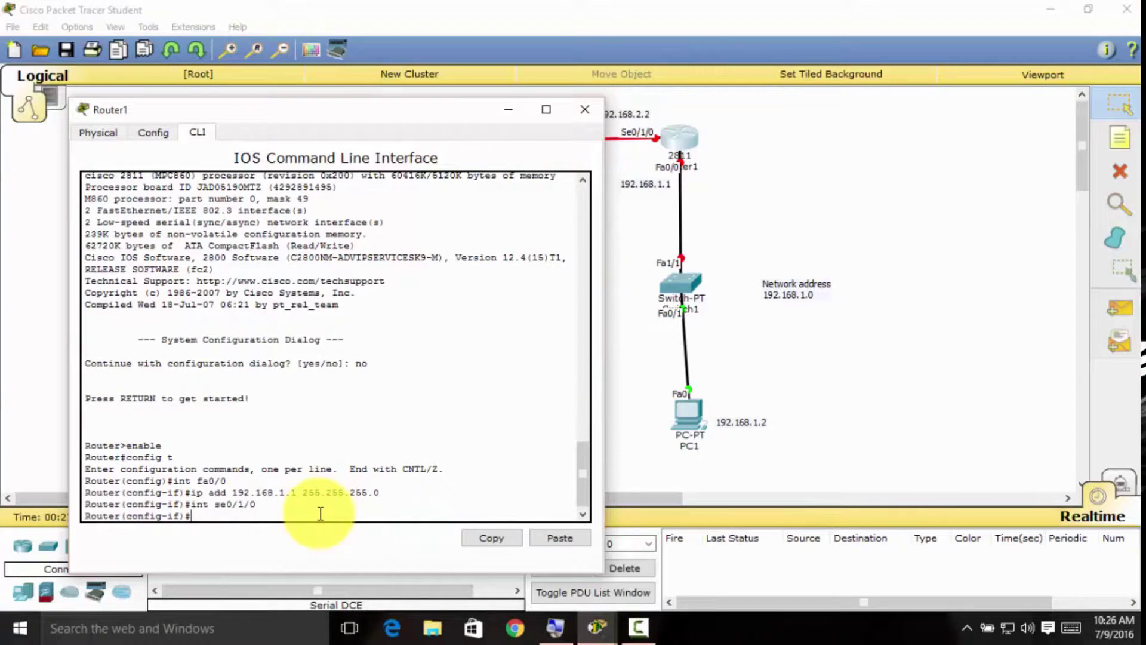
Assign IP address 192.168.2.2 with mask 255.255.255.0 to Router1's se0/1/0, checking it against the topology label.
{"action": "type", "text": "ip add "}
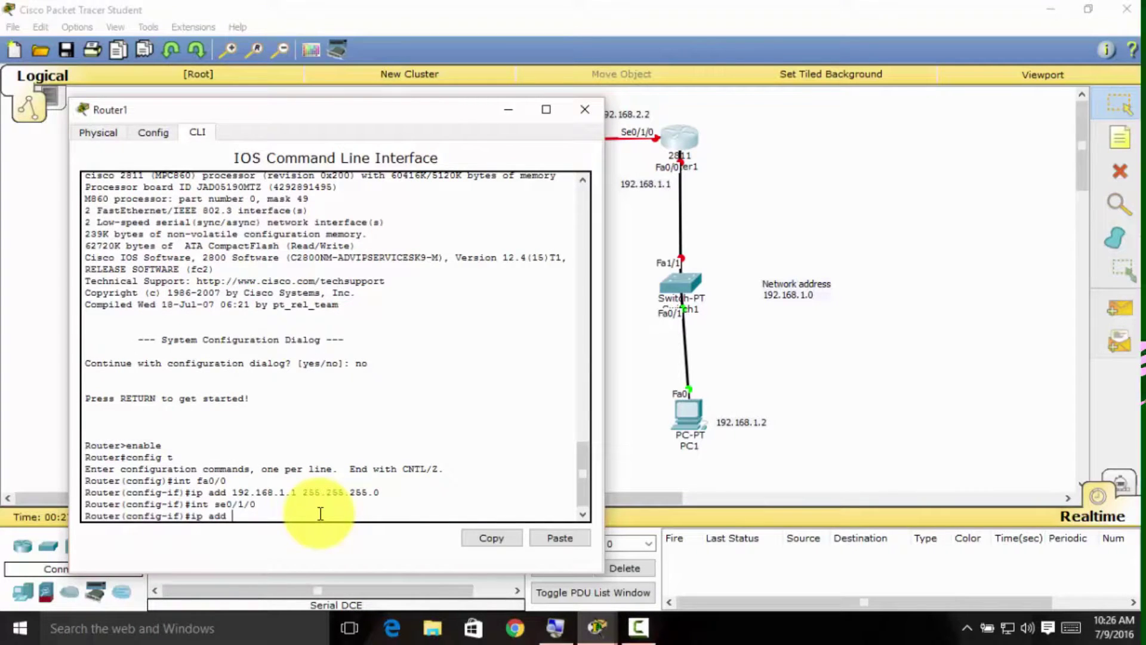
{"action": "type", "text": "192"}
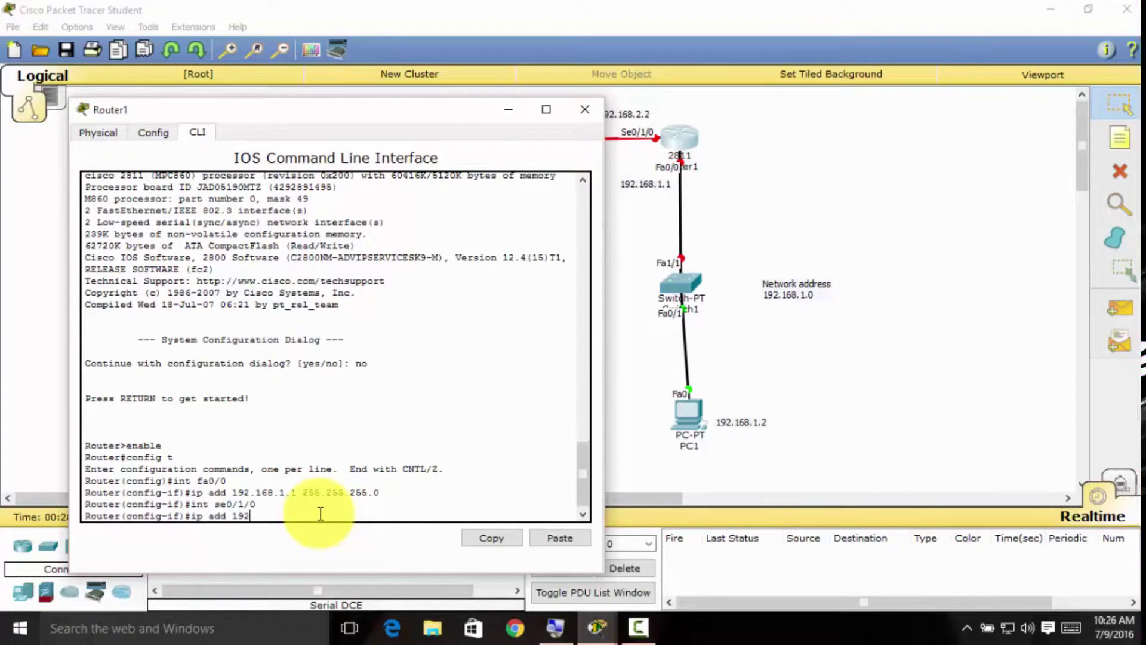
{"action": "type", "text": ".168."}
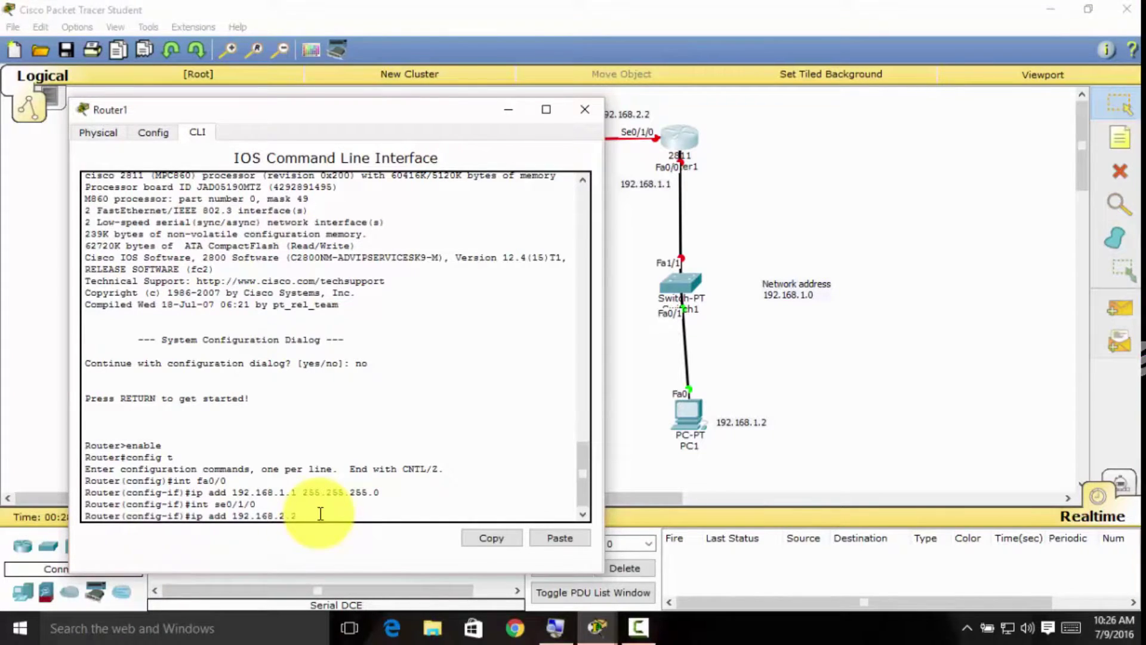
{"action": "type", "text": "2.2"}
{"action": "left_click_drag", "start_coordinate": [351, 106], "coordinate": [311, 97]}
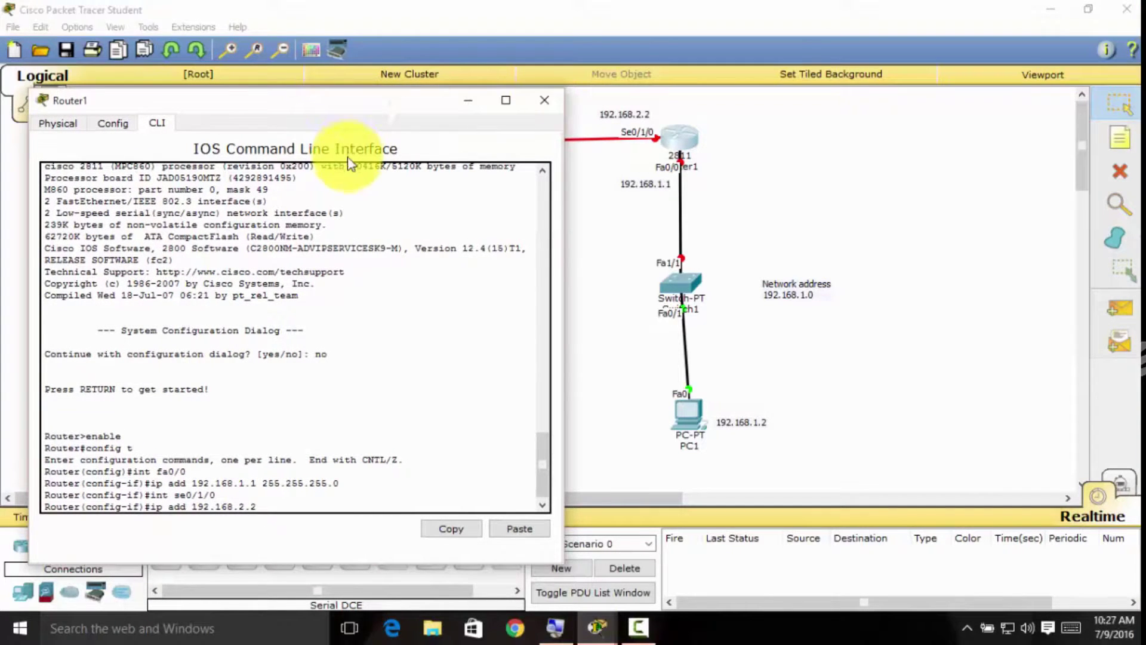
{"action": "mouse_move", "coordinate": [245, 514]}
{"action": "left_mouse_down"}
{"action": "mouse_move", "coordinate": [289, 519]}
{"action": "mouse_move", "coordinate": [486, 430]}
{"action": "mouse_move", "coordinate": [584, 244]}
{"action": "mouse_move", "coordinate": [574, 102]}
{"action": "mouse_move", "coordinate": [599, 107]}
{"action": "left_mouse_up"}
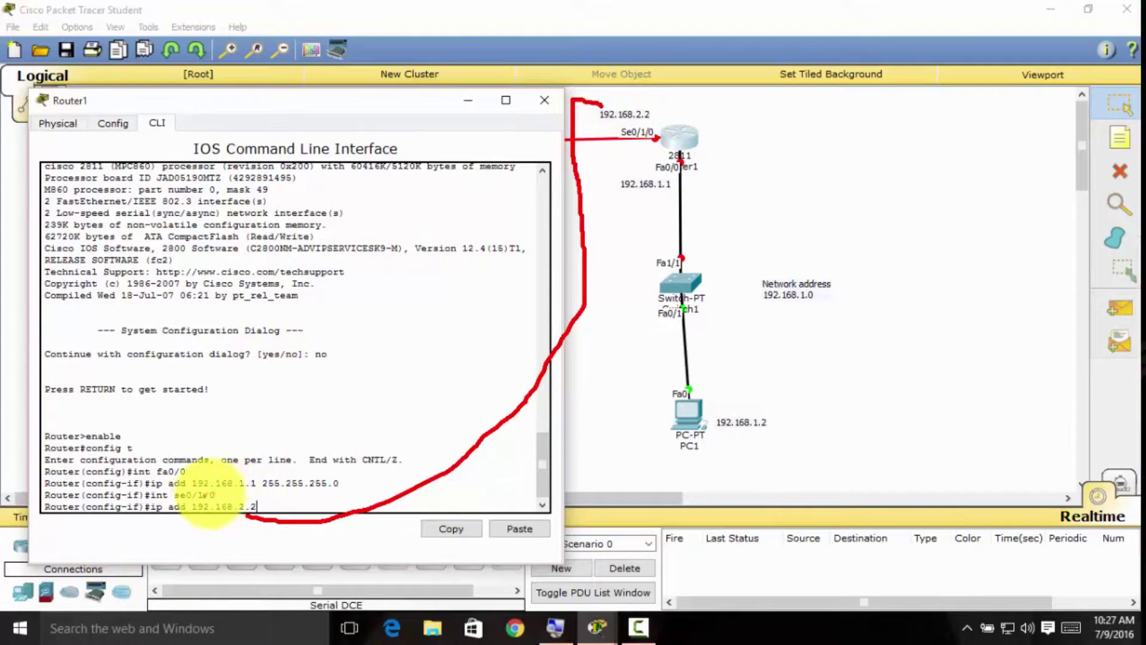
{"action": "mouse_move", "coordinate": [228, 502]}
{"action": "left_mouse_down"}
{"action": "mouse_move", "coordinate": [336, 492]}
{"action": "mouse_move", "coordinate": [488, 439]}
{"action": "mouse_move", "coordinate": [555, 363]}
{"action": "mouse_move", "coordinate": [605, 261]}
{"action": "mouse_move", "coordinate": [623, 142]}
{"action": "left_mouse_up"}
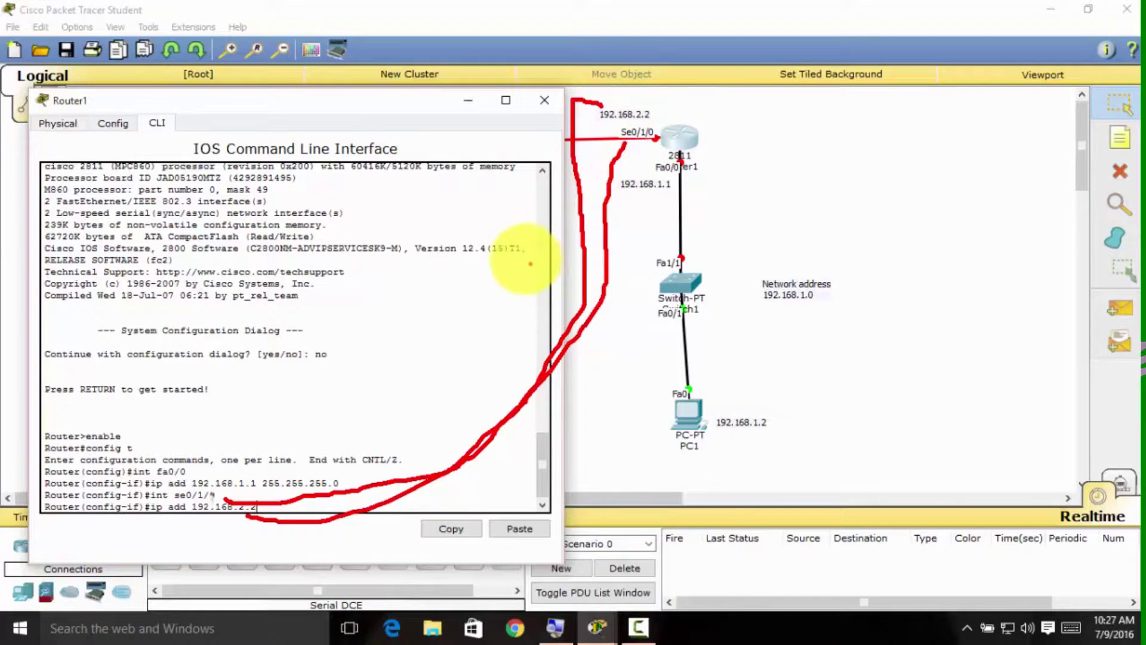
{"action": "key", "text": "Escape"}
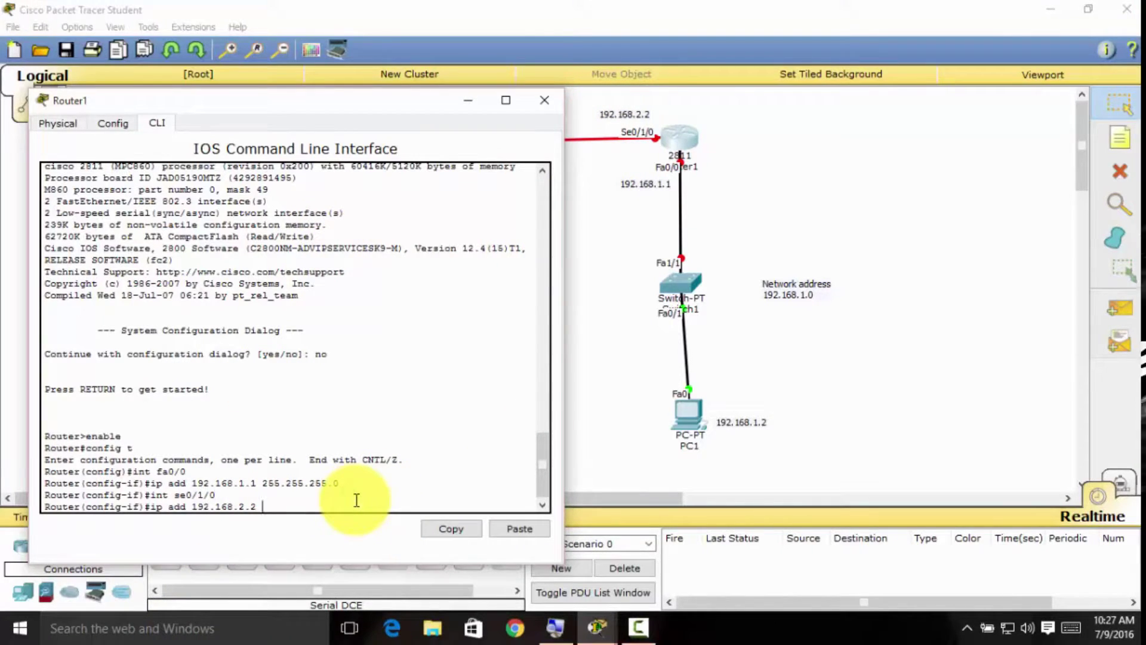
{"action": "type", "text": "255.255.255.0"}
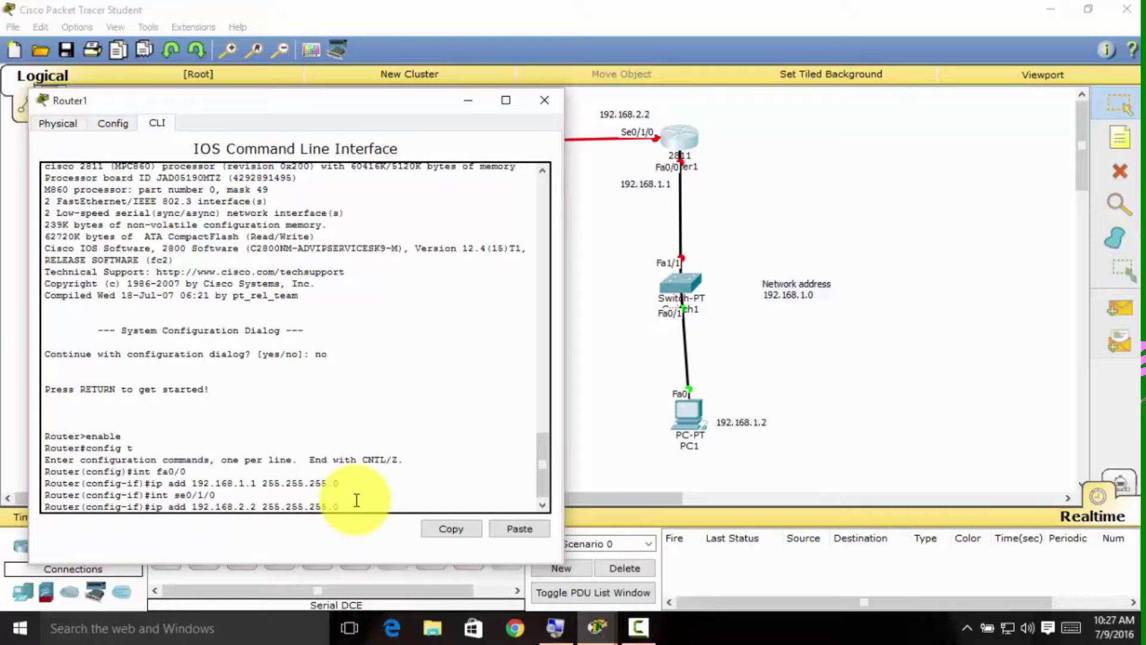
{"action": "key", "text": "Return"}
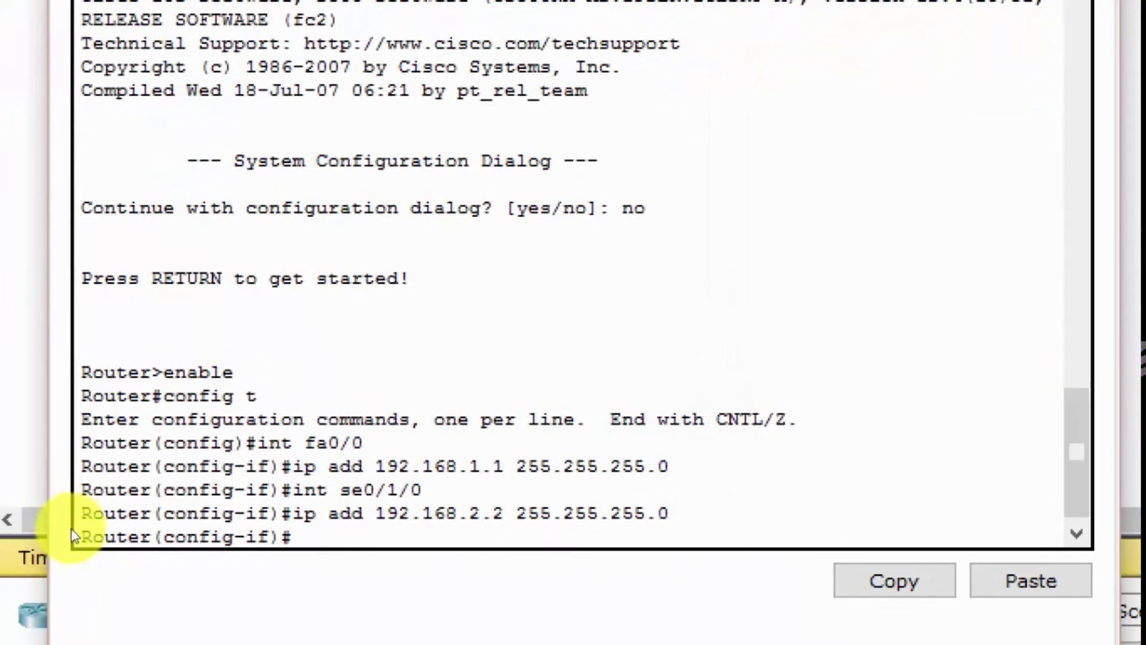
Enable Router1's se0/1/0 interface with no shut and save the configuration with do wr.
{"action": "type", "text": "no shut"}
{"action": "key", "text": "Return"}
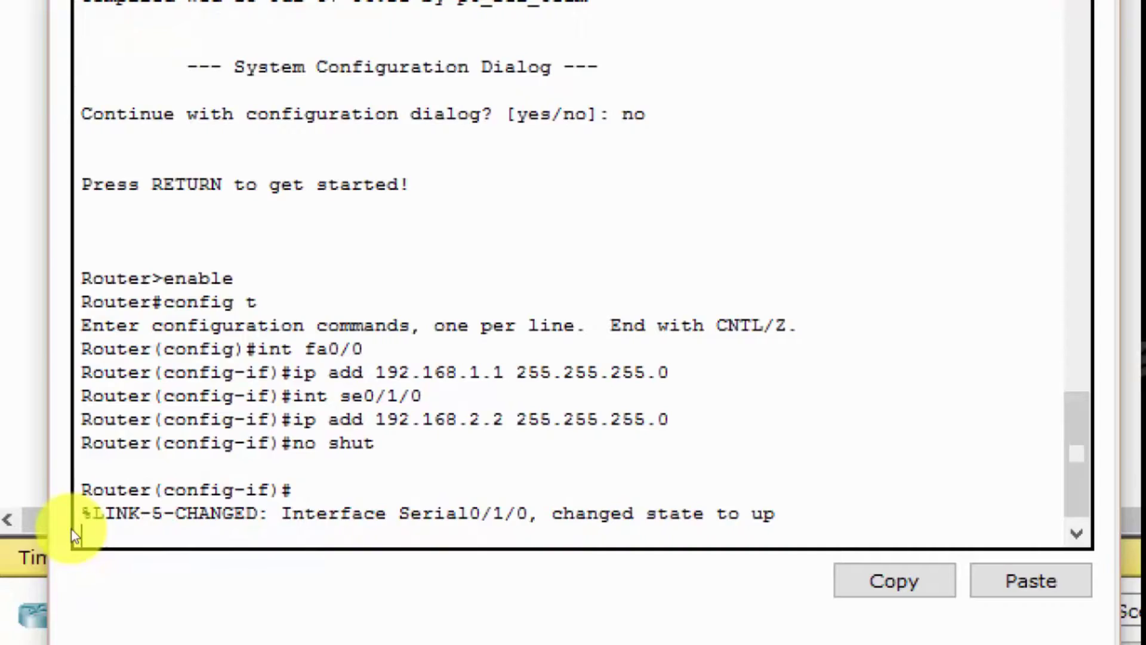
{"action": "type", "text": "do wr"}
{"action": "key", "text": "Return"}
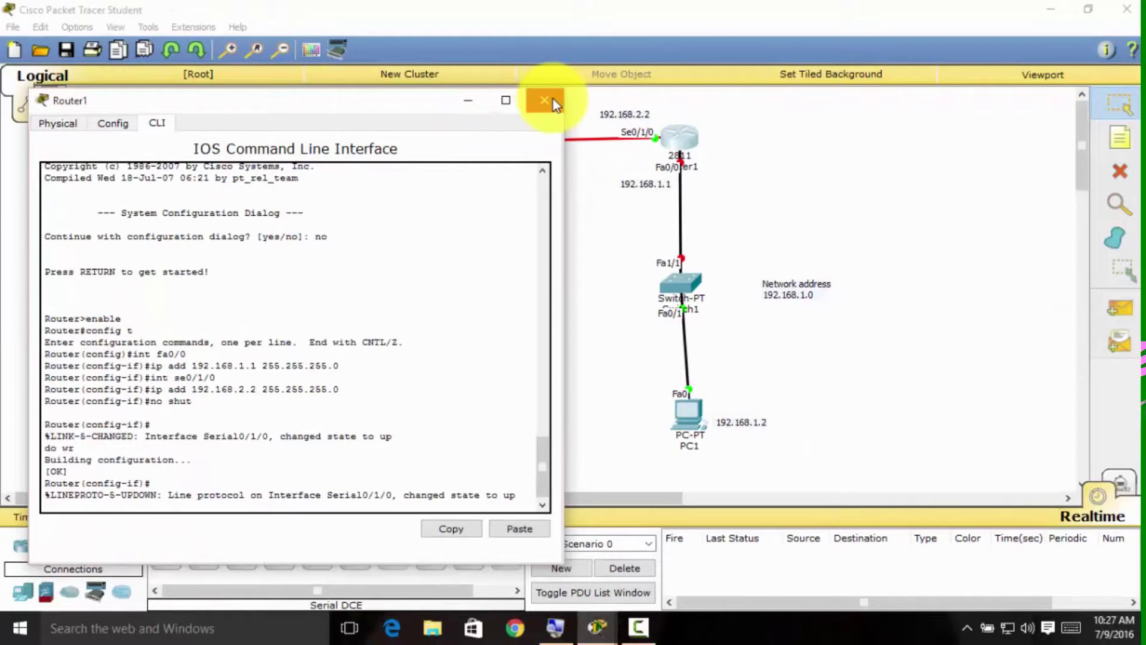
Close Router1's window and reopen Router0's command line interface.
{"action": "left_click", "coordinate": [553, 103]}
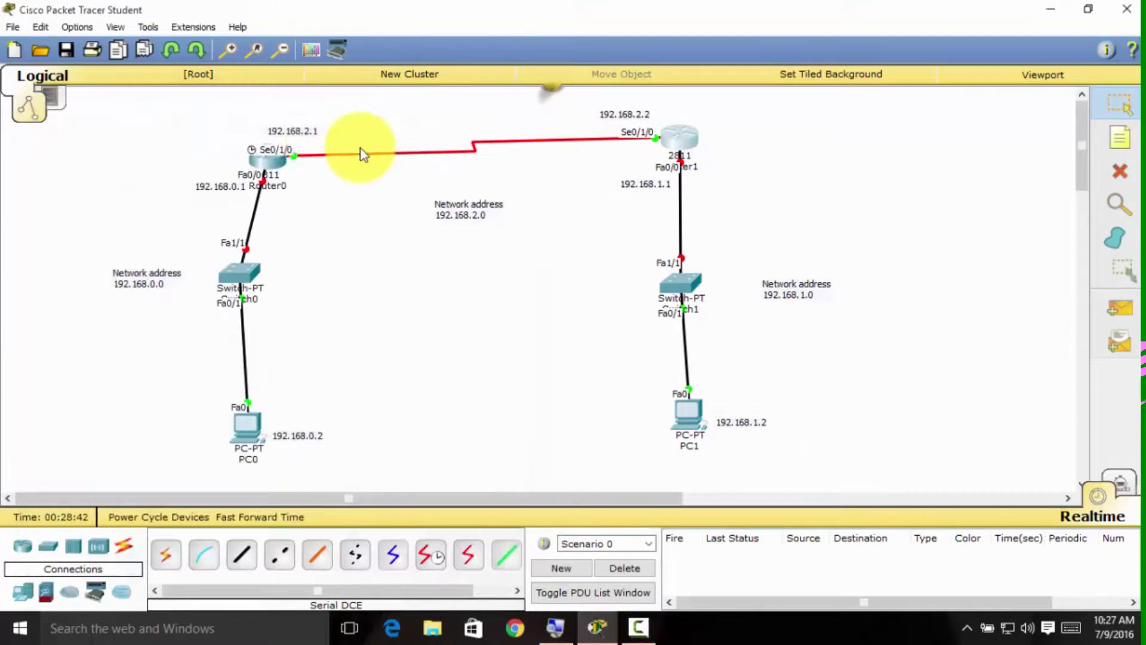
{"action": "left_click", "coordinate": [263, 160]}
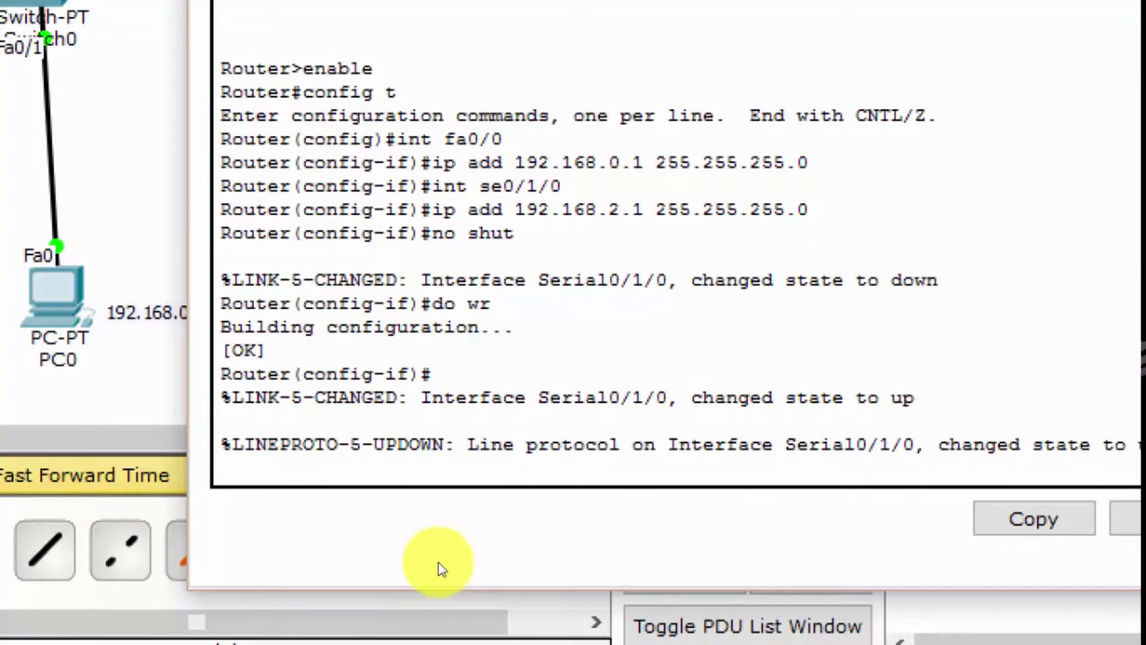
Set the clock rate of Router0's se0/1/0 interface to 64000 and close the router's window.
{"action": "key", "text": "Return"}
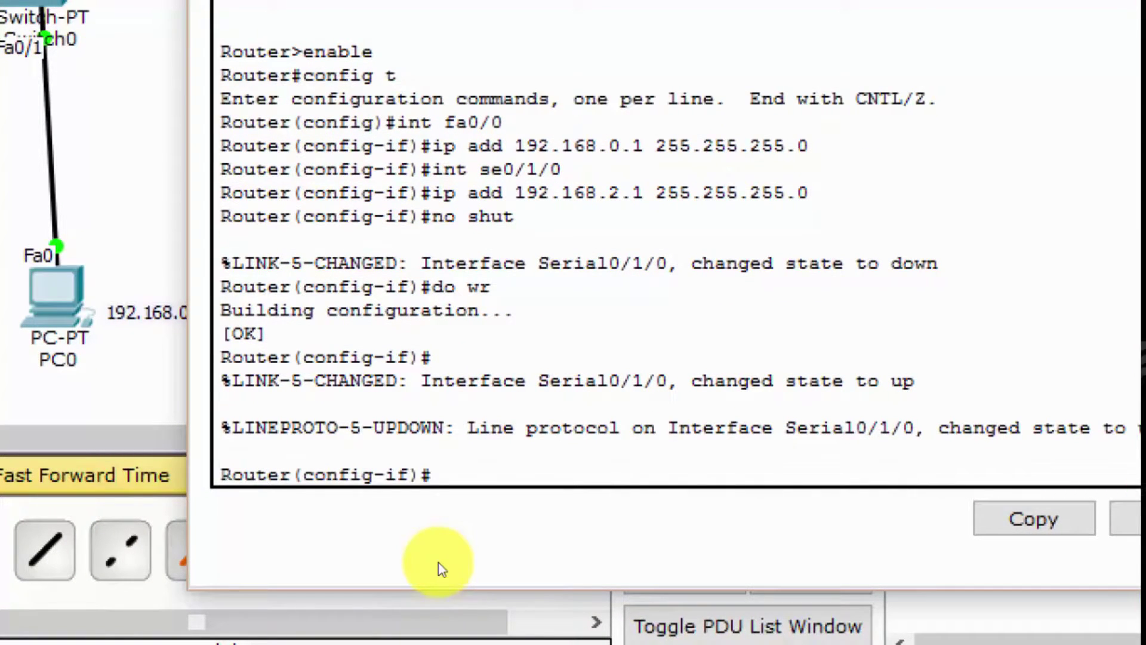
{"action": "type", "text": "clock rate"}
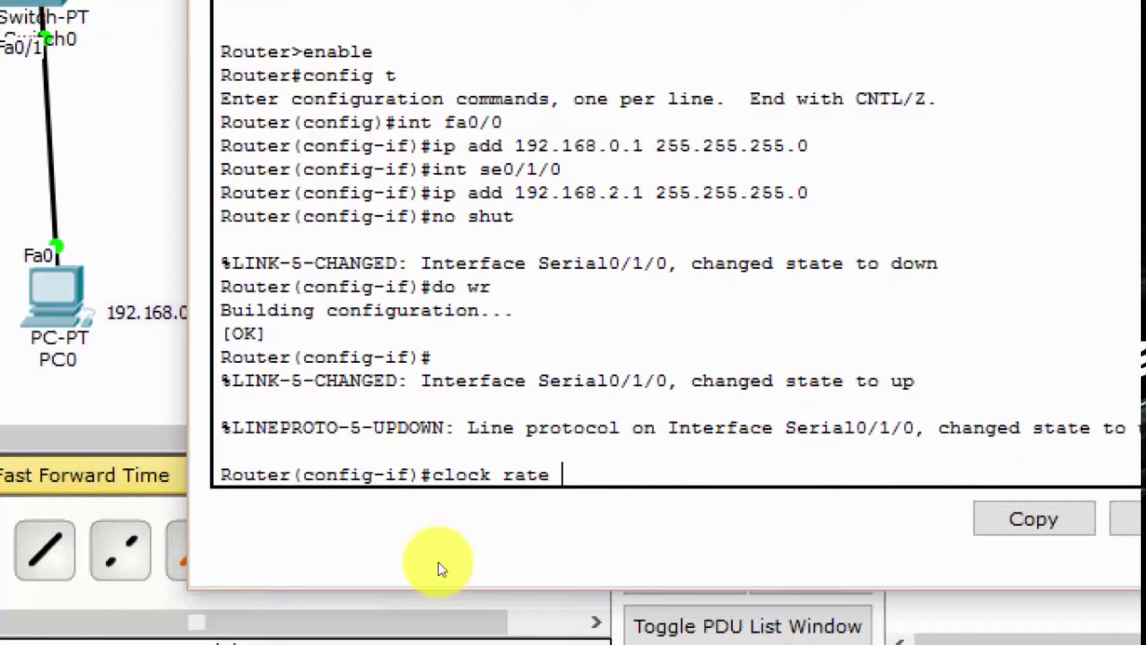
{"action": "type", "text": " 64000"}
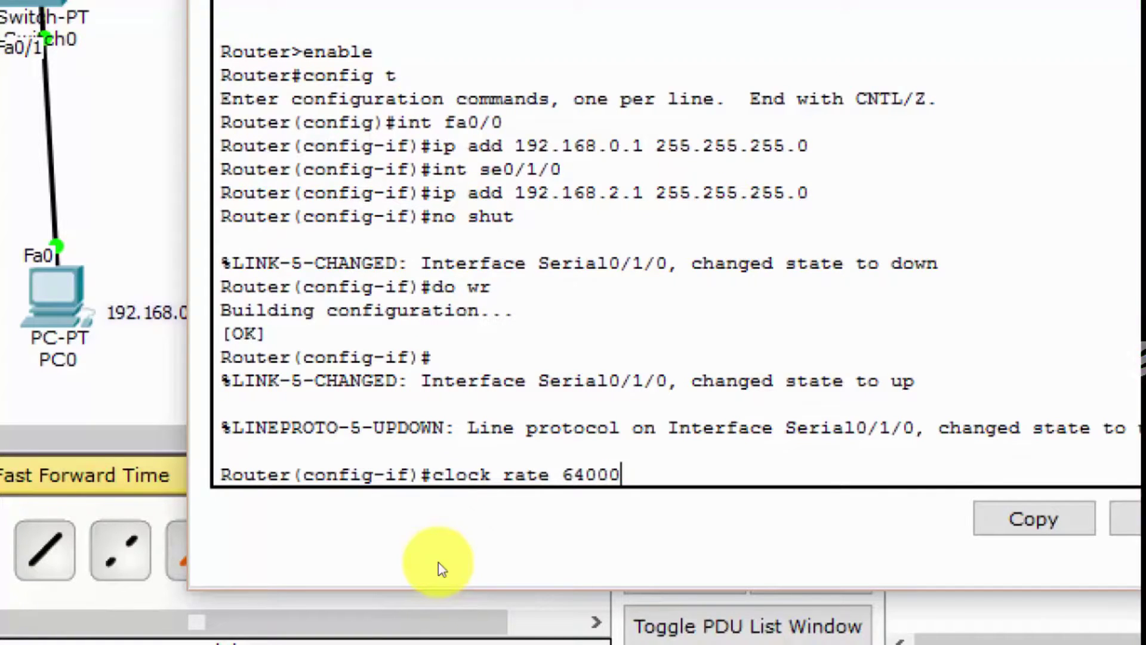
{"action": "key", "text": "Return"}
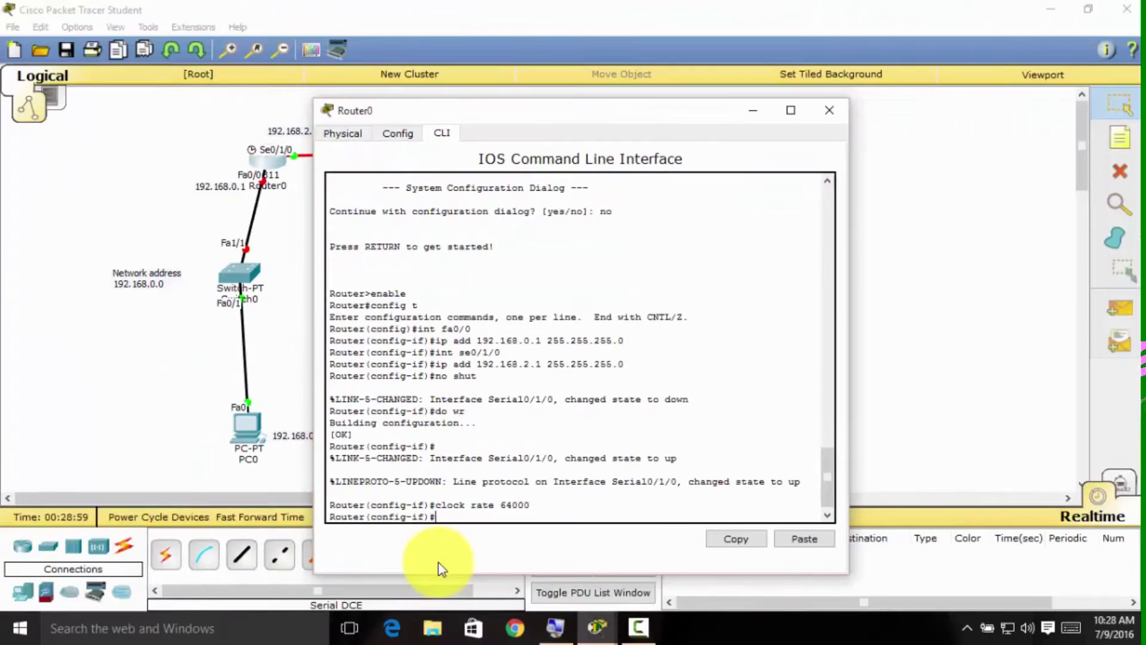
{"action": "left_click", "coordinate": [828, 117]}
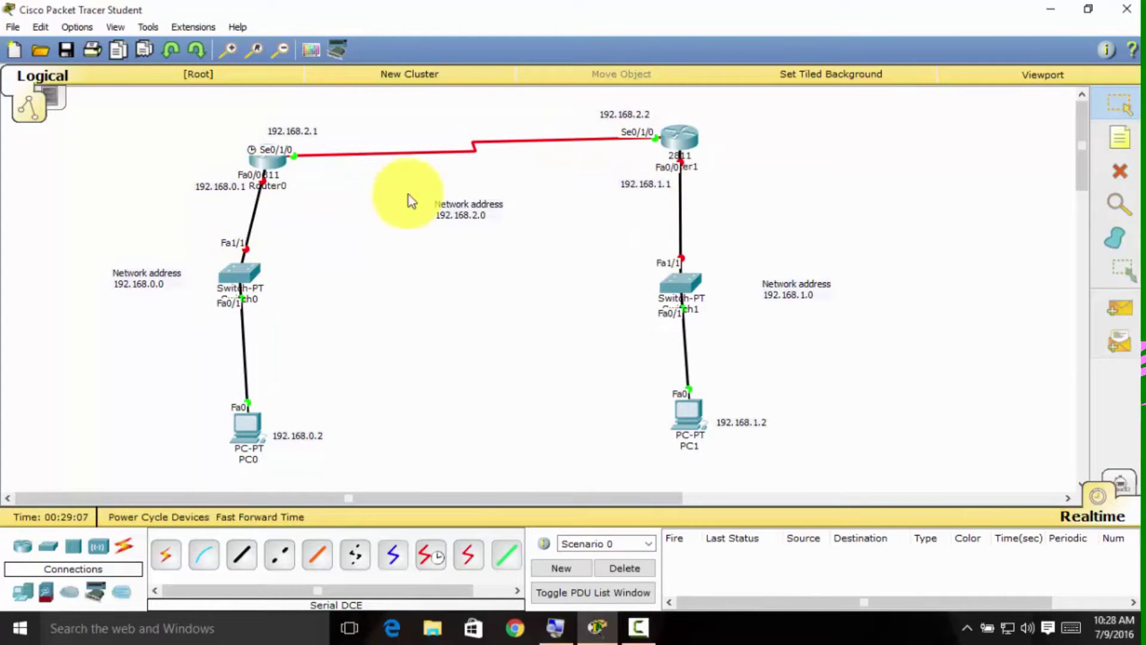
Turn on the port status of Router0's FastEthernet0/0 in its configuration settings and close the router's window.
{"action": "left_click", "coordinate": [267, 162]}
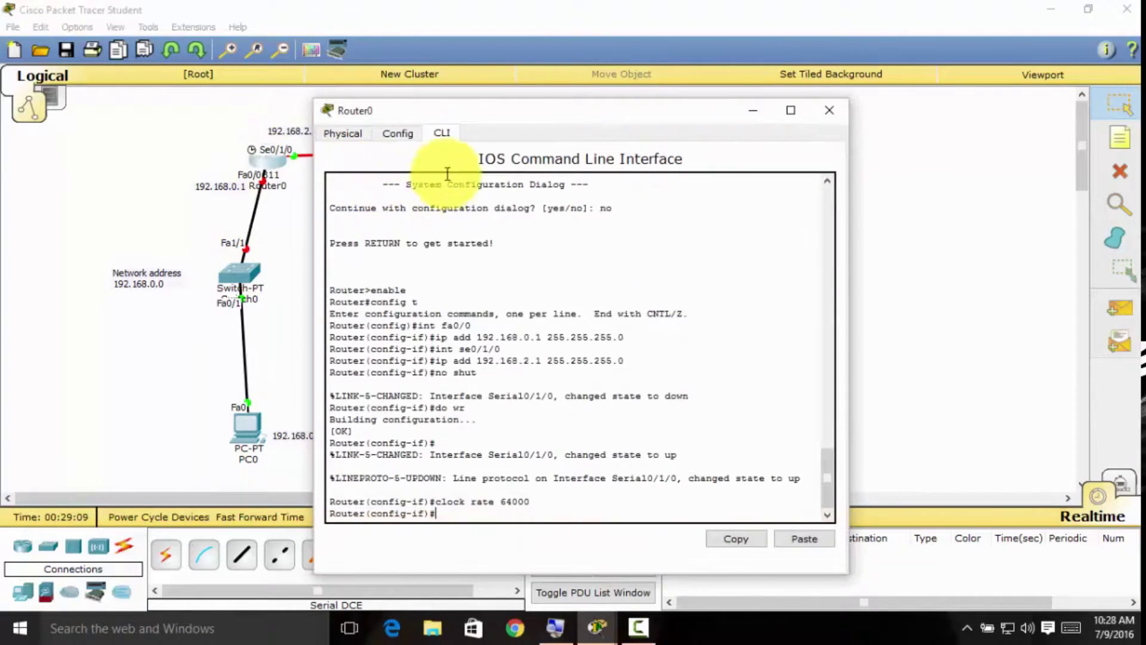
{"action": "left_click", "coordinate": [397, 133]}
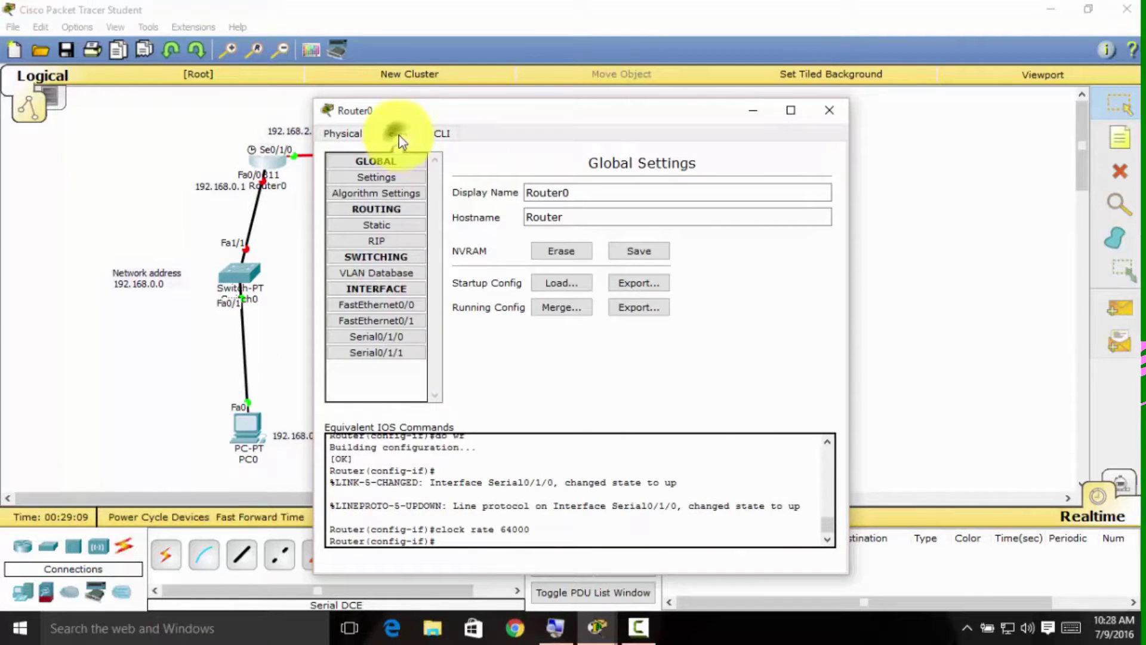
{"action": "left_click", "coordinate": [374, 302]}
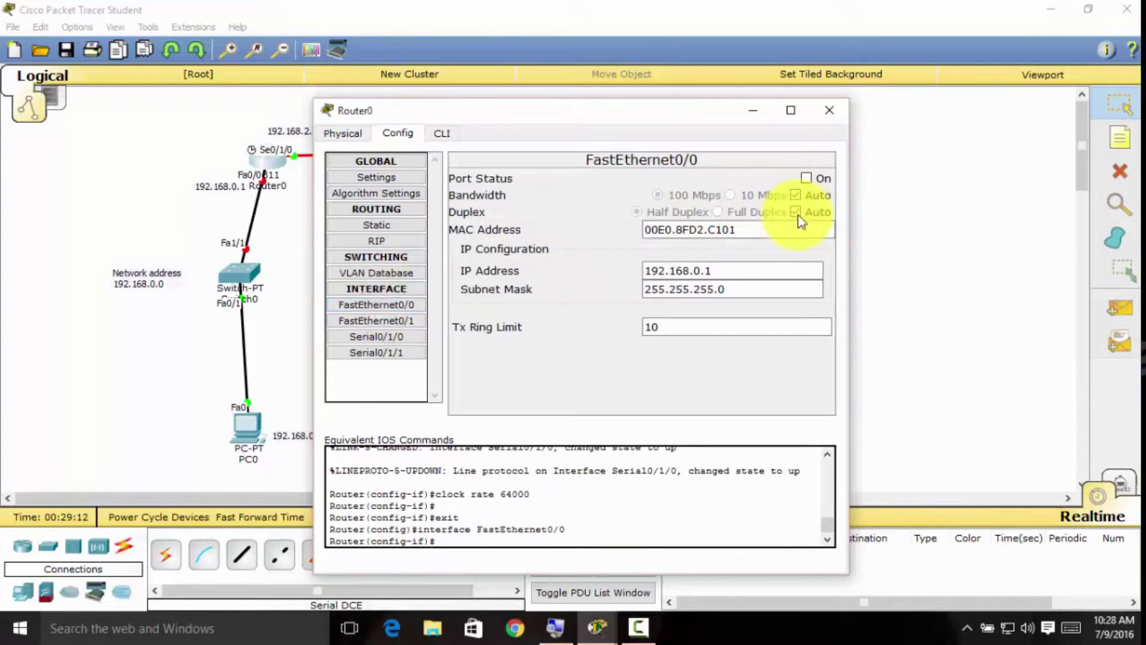
{"action": "left_click", "coordinate": [806, 179]}
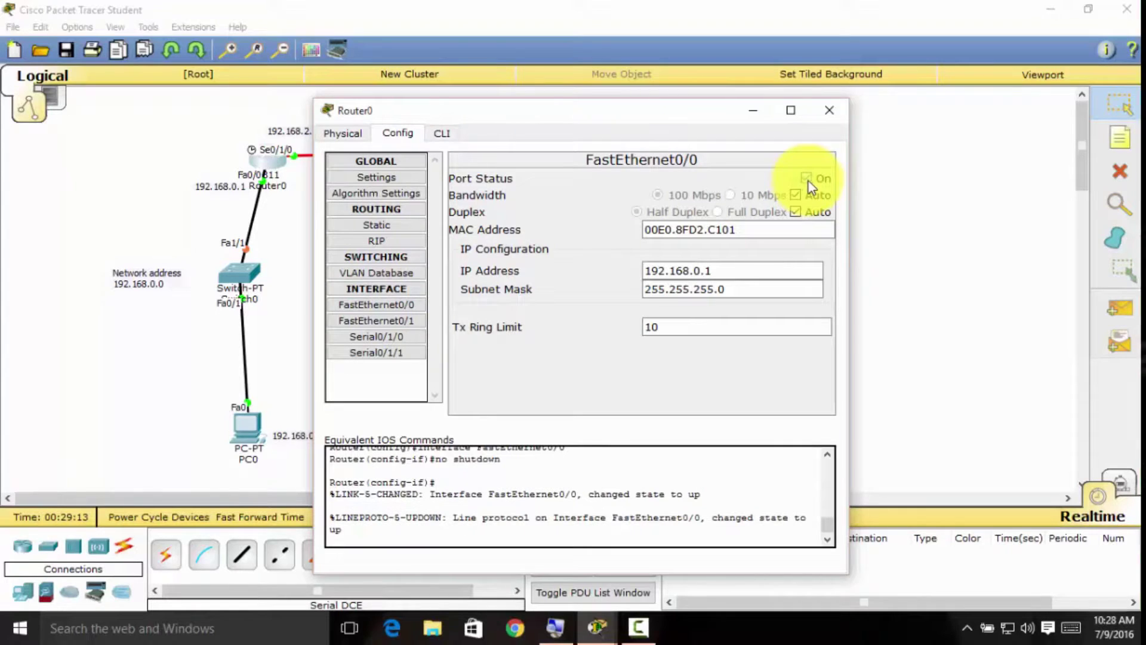
{"action": "left_click", "coordinate": [832, 110]}
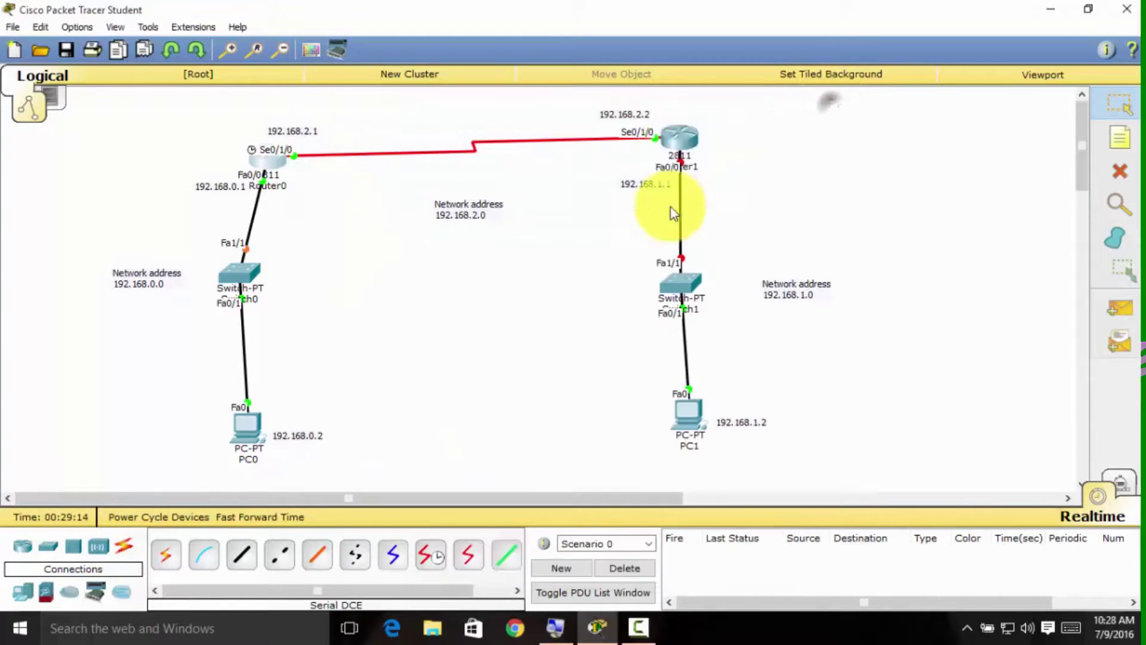
Turn on the port status of Router1's FastEthernet0/0 in its configuration settings.
{"action": "left_click", "coordinate": [680, 148]}
{"action": "left_click", "coordinate": [397, 133]}
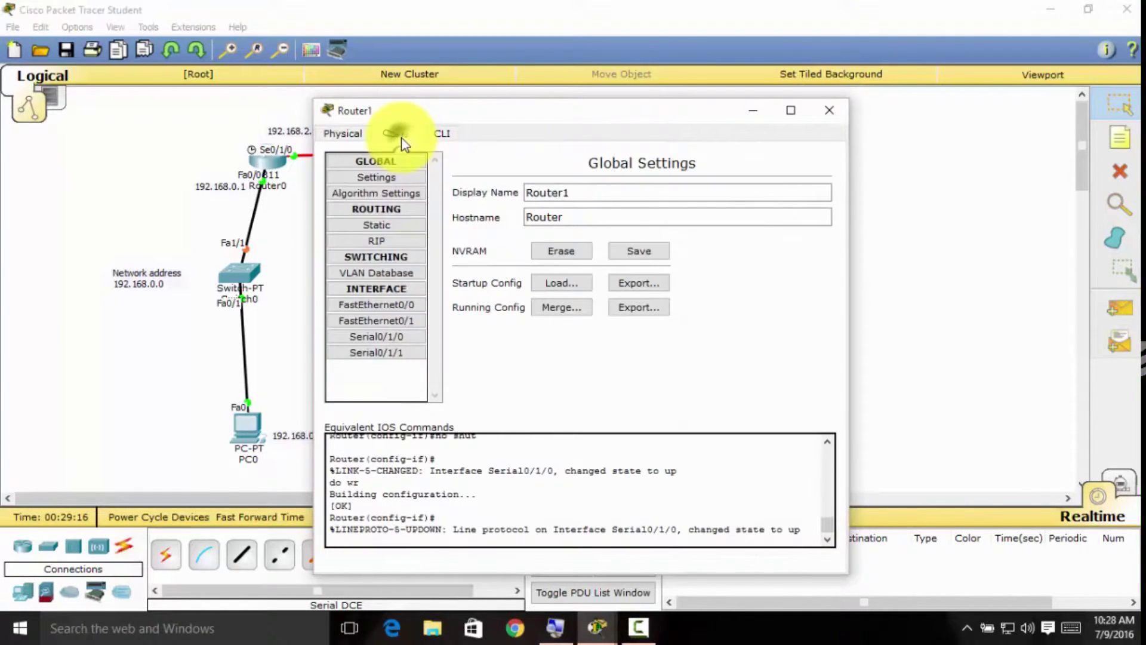
{"action": "left_click", "coordinate": [391, 305]}
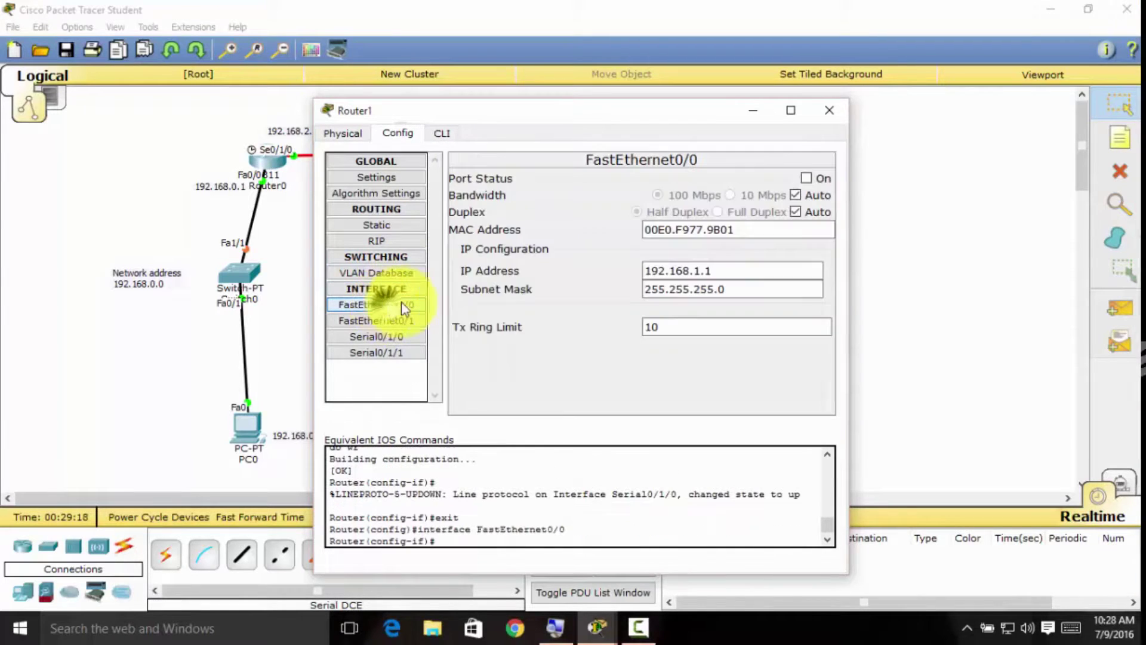
{"action": "left_click", "coordinate": [807, 179]}
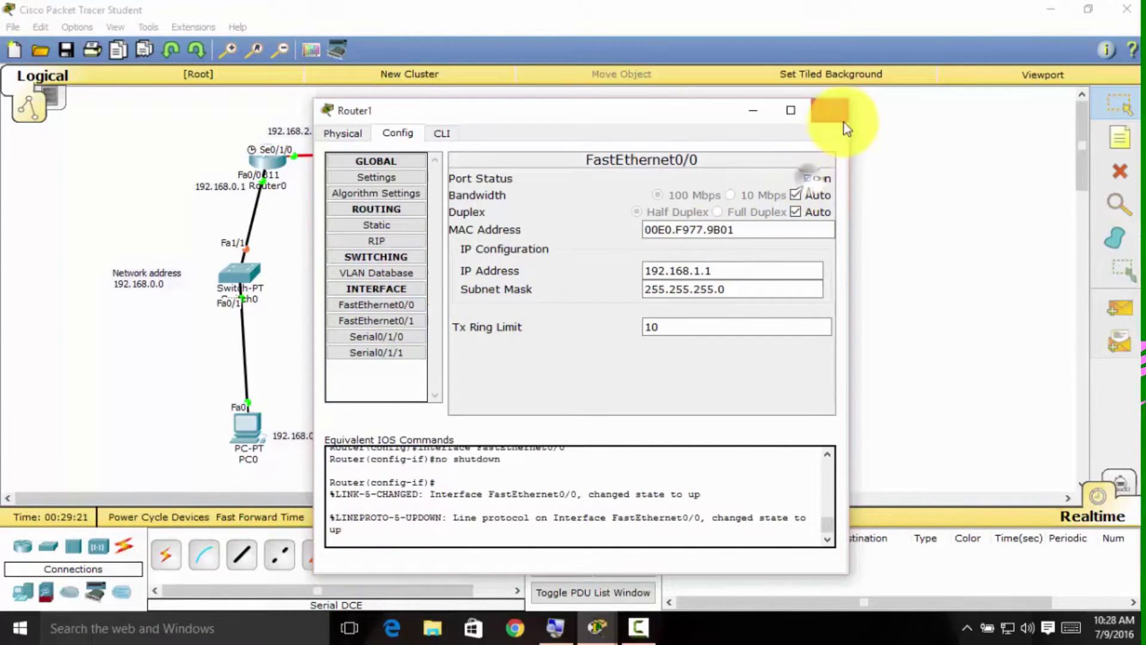
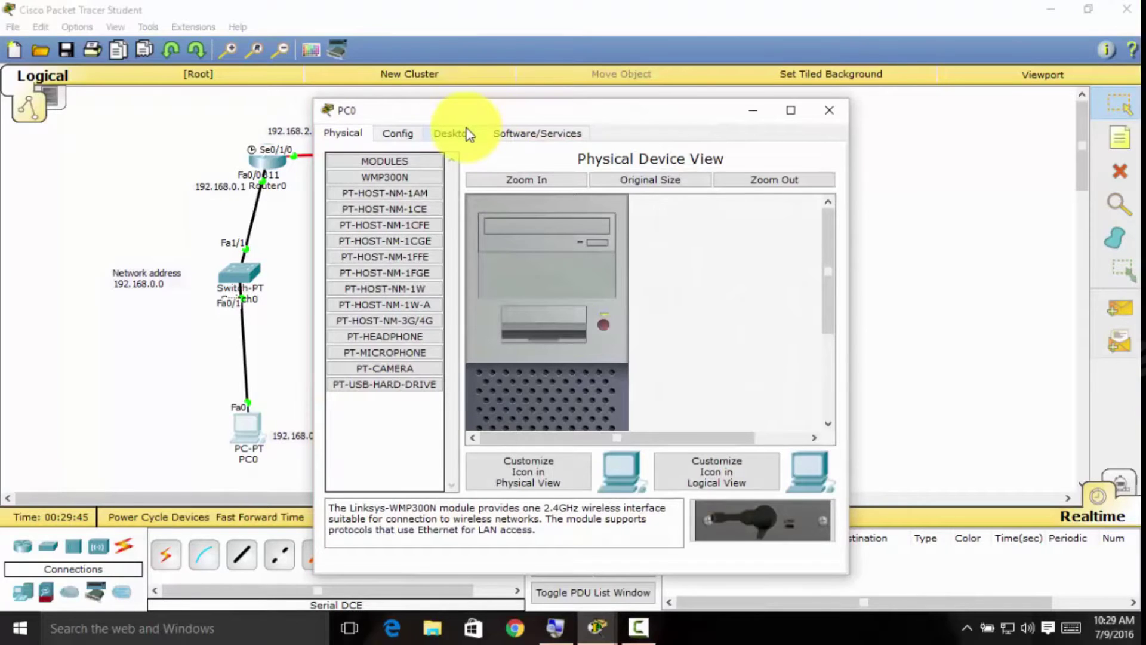
Set PC0's static IP address to 192.168.0.2 with subnet mask 255.255.255.0, moving its window clear of the topology labels.
{"action": "left_click", "coordinate": [405, 184]}
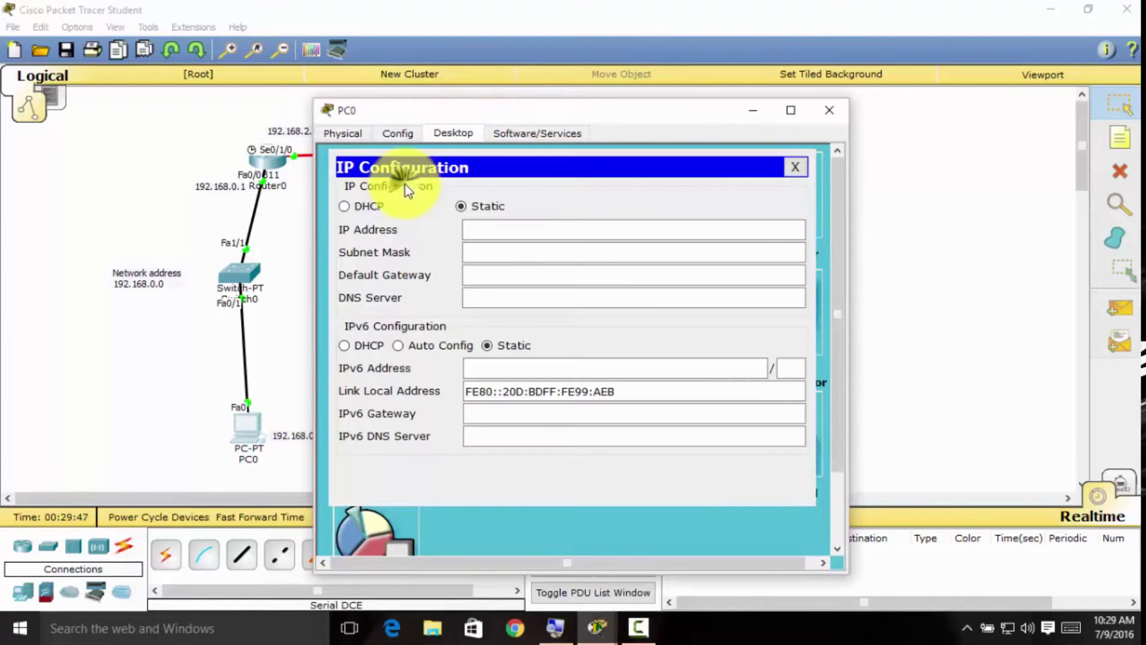
{"action": "left_click", "coordinate": [507, 230]}
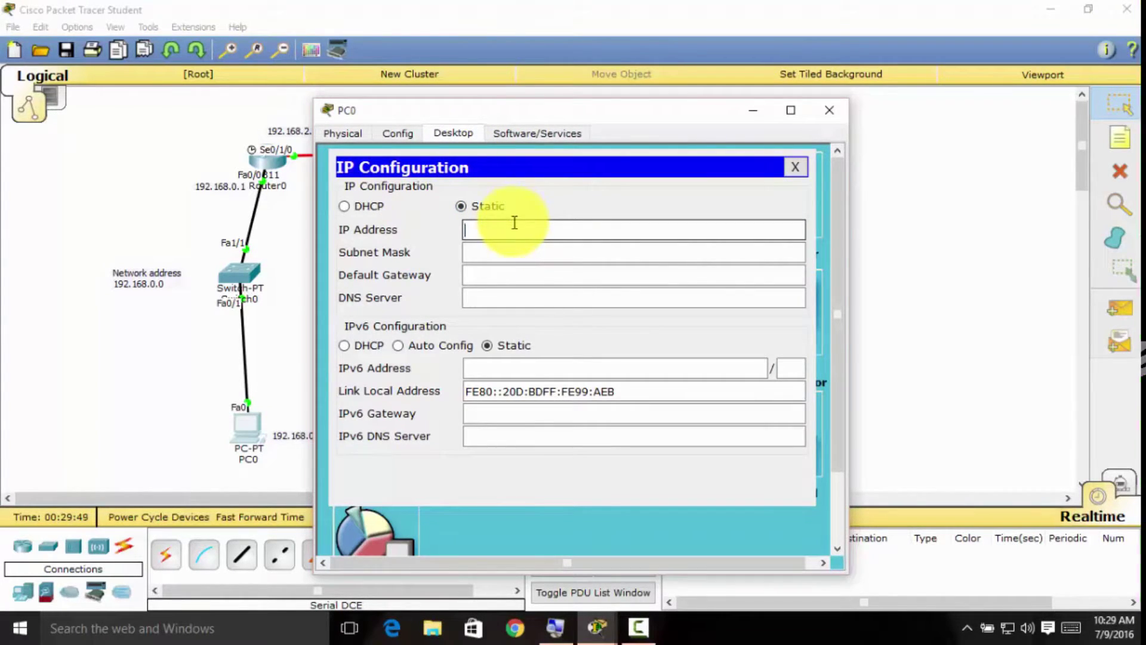
{"action": "left_click_drag", "start_coordinate": [499, 101], "coordinate": [661, 76]}
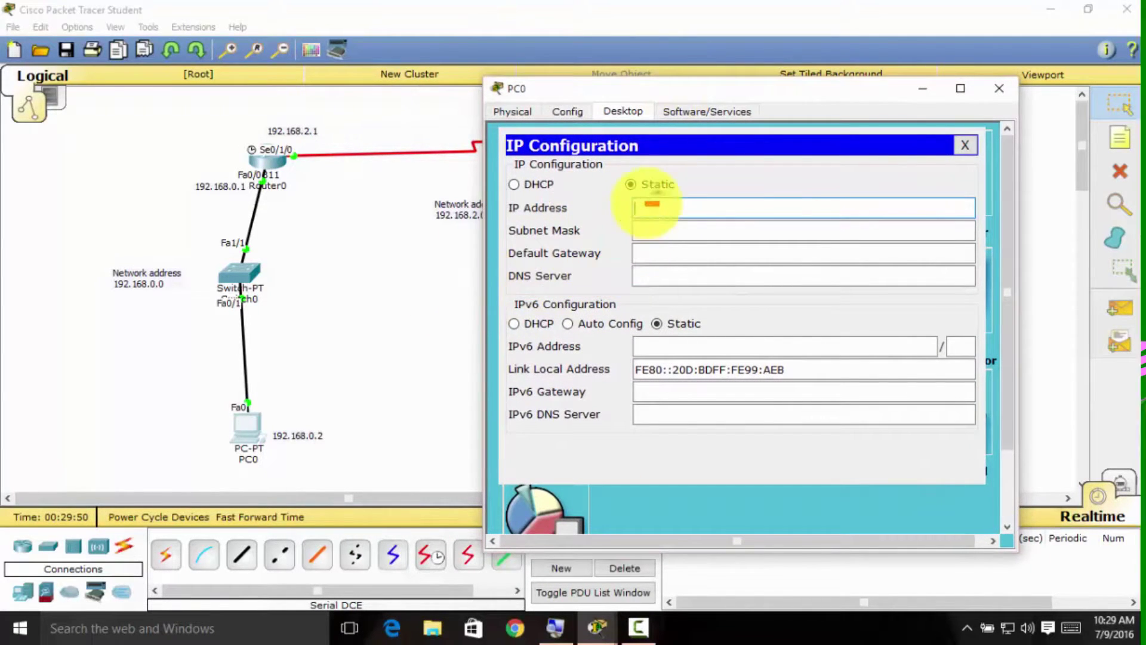
{"action": "mouse_move", "coordinate": [680, 197]}
{"action": "left_mouse_down"}
{"action": "mouse_move", "coordinate": [414, 329]}
{"action": "mouse_move", "coordinate": [302, 422]}
{"action": "left_mouse_up"}
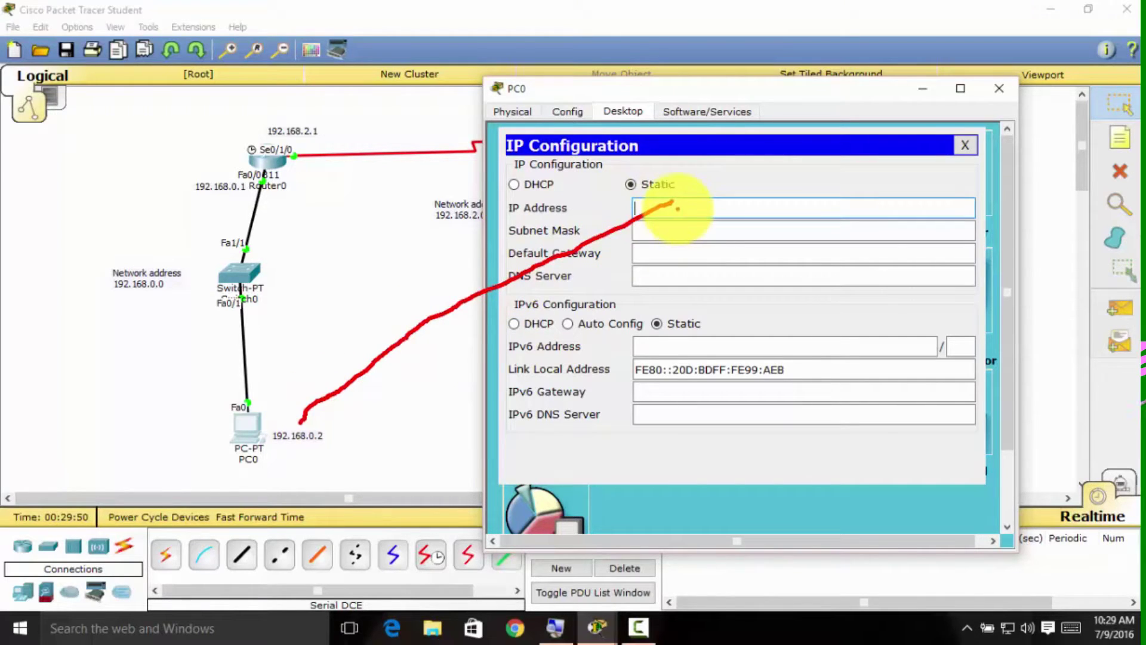
{"action": "mouse_move", "coordinate": [674, 263]}
{"action": "left_mouse_down"}
{"action": "mouse_move", "coordinate": [384, 205]}
{"action": "mouse_move", "coordinate": [235, 193]}
{"action": "left_mouse_up"}
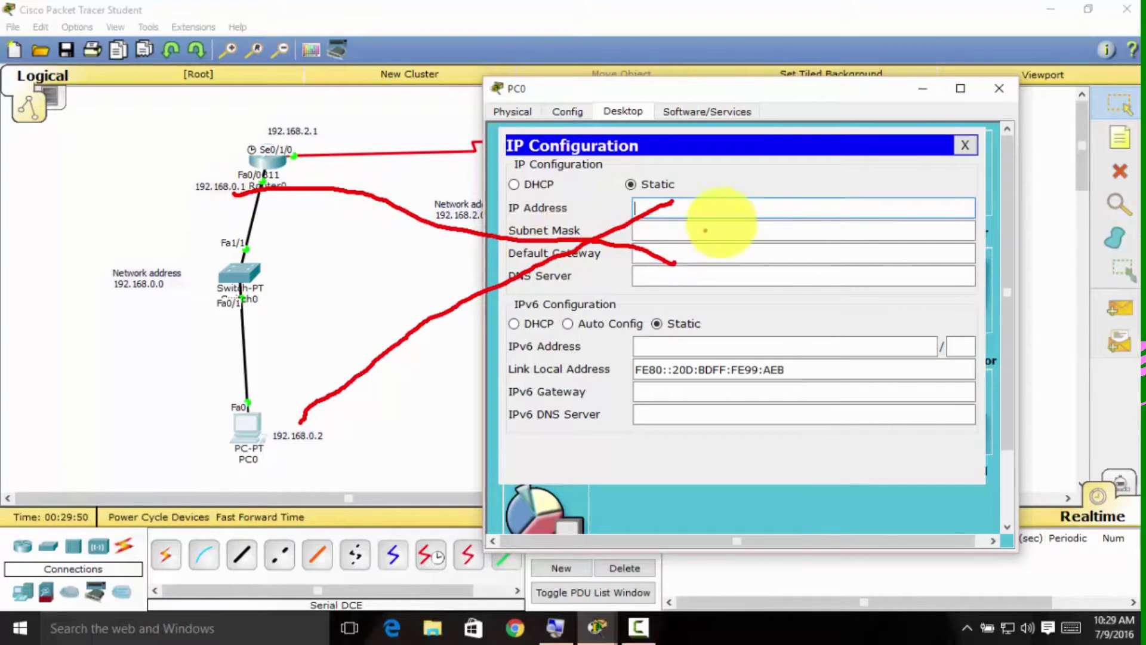
{"action": "key", "text": "Escape"}
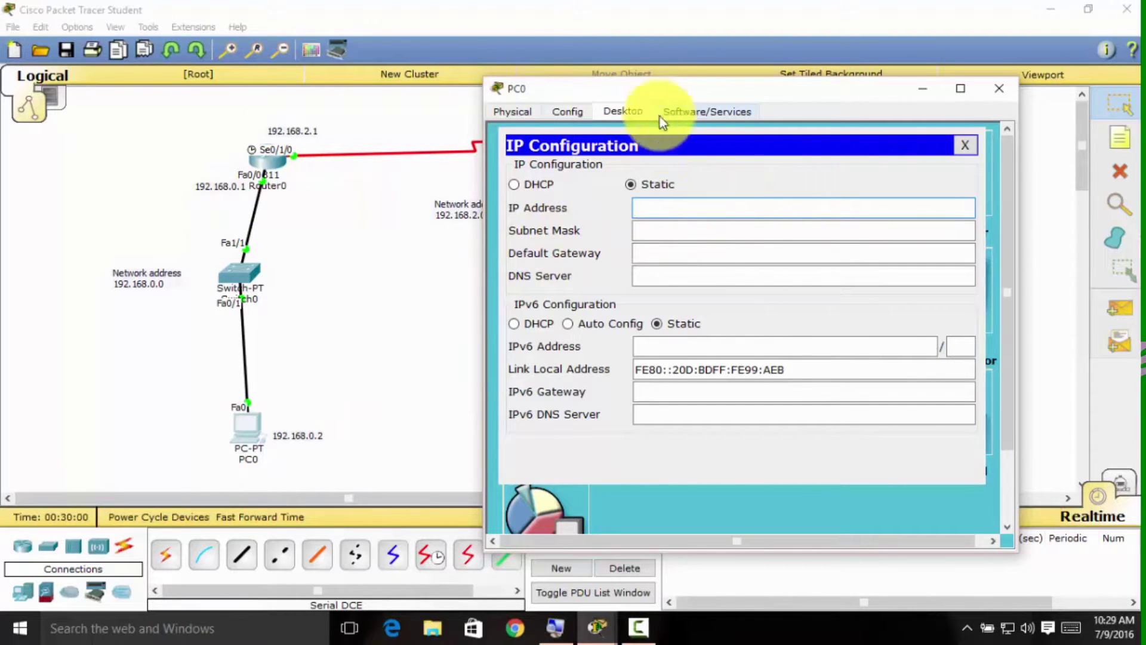
{"action": "type", "text": "192.168.0.2"}
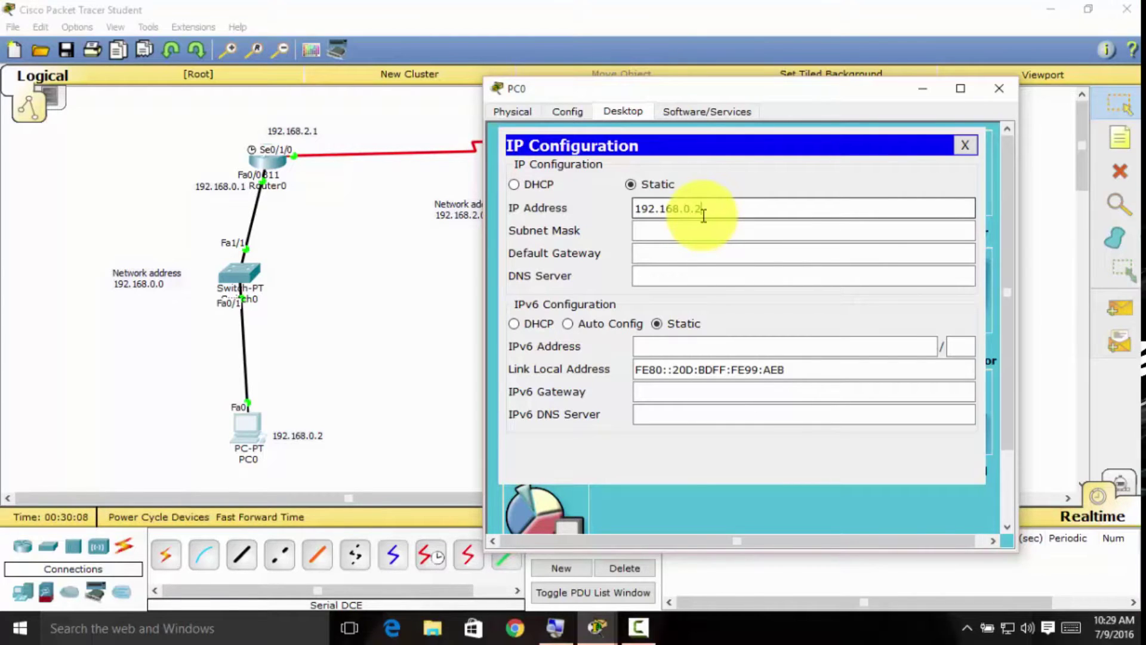
{"action": "left_click", "coordinate": [710, 230]}
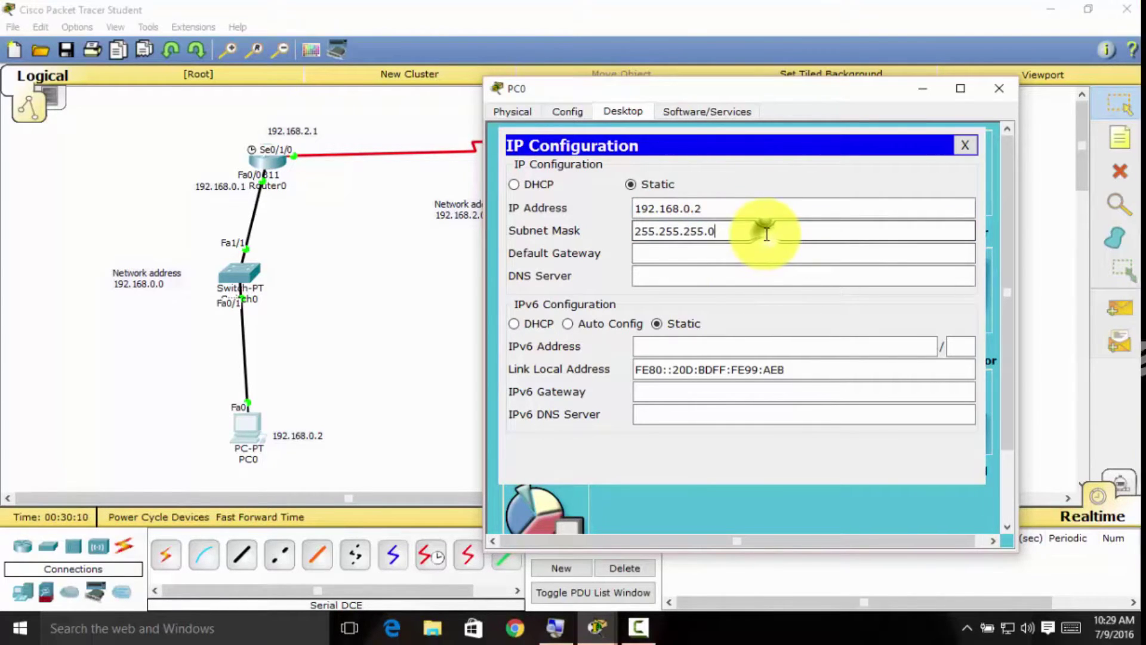
Set PC0's default gateway to 192.168.0.1, matching Router0's Fa0/0 label, and close PC0's window.
{"action": "left_click", "coordinate": [751, 252]}
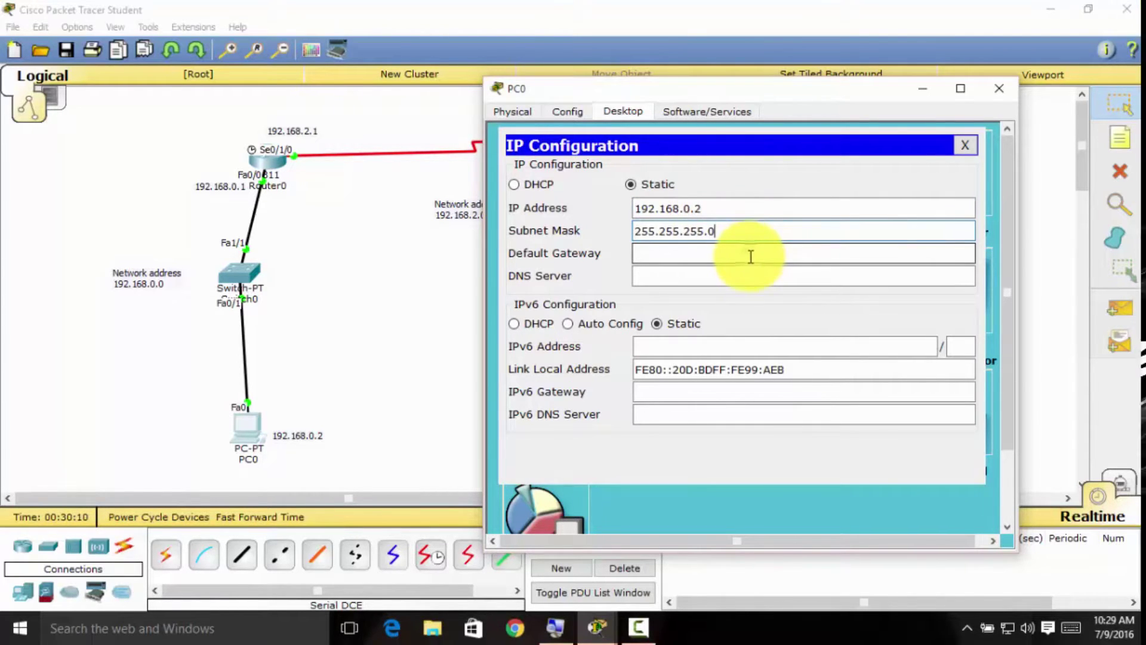
{"action": "double_click", "coordinate": [645, 209]}
{"action": "left_click_drag", "start_coordinate": [712, 209], "coordinate": [635, 208]}
{"action": "left_click", "coordinate": [705, 256]}
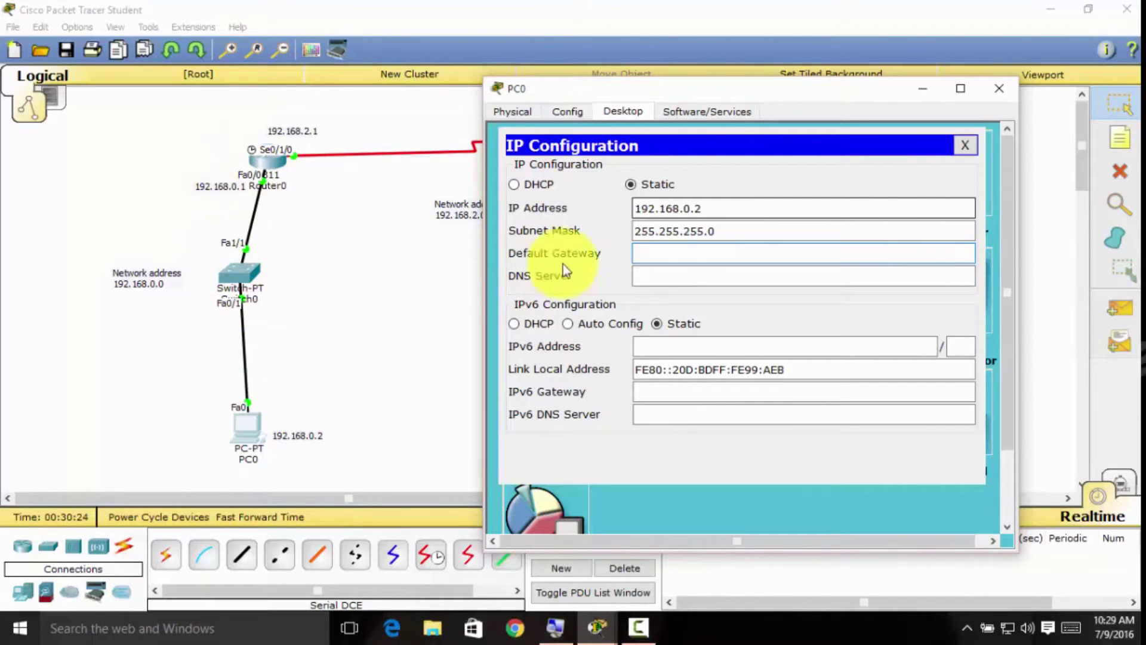
{"action": "left_click", "coordinate": [680, 253]}
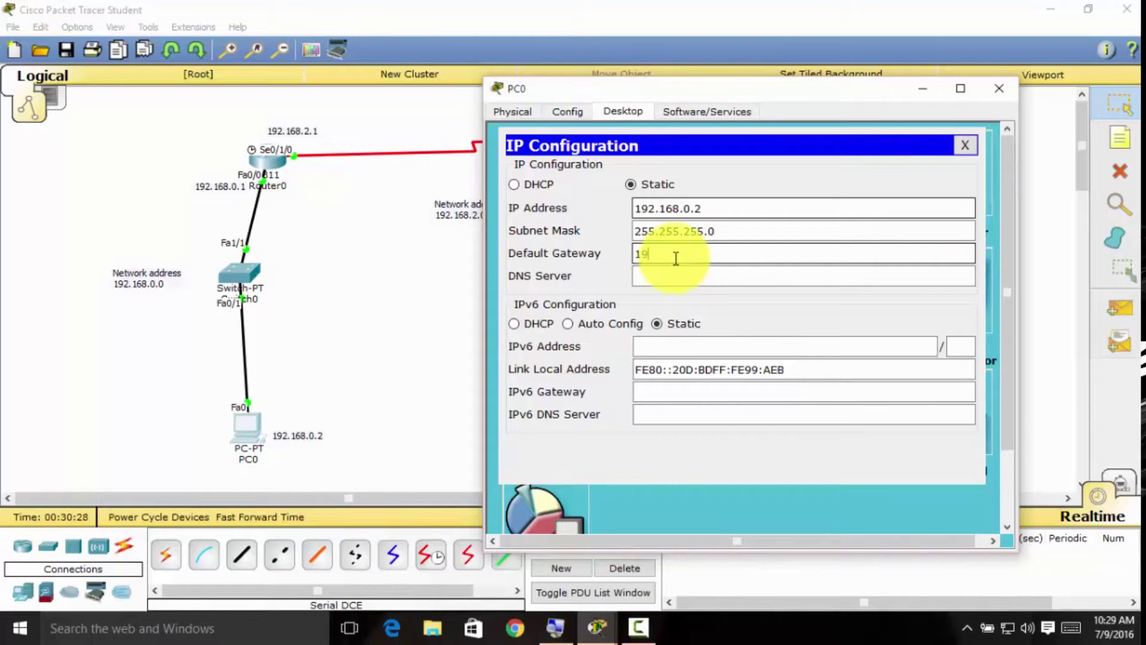
{"action": "type", "text": "192.168.0.1"}
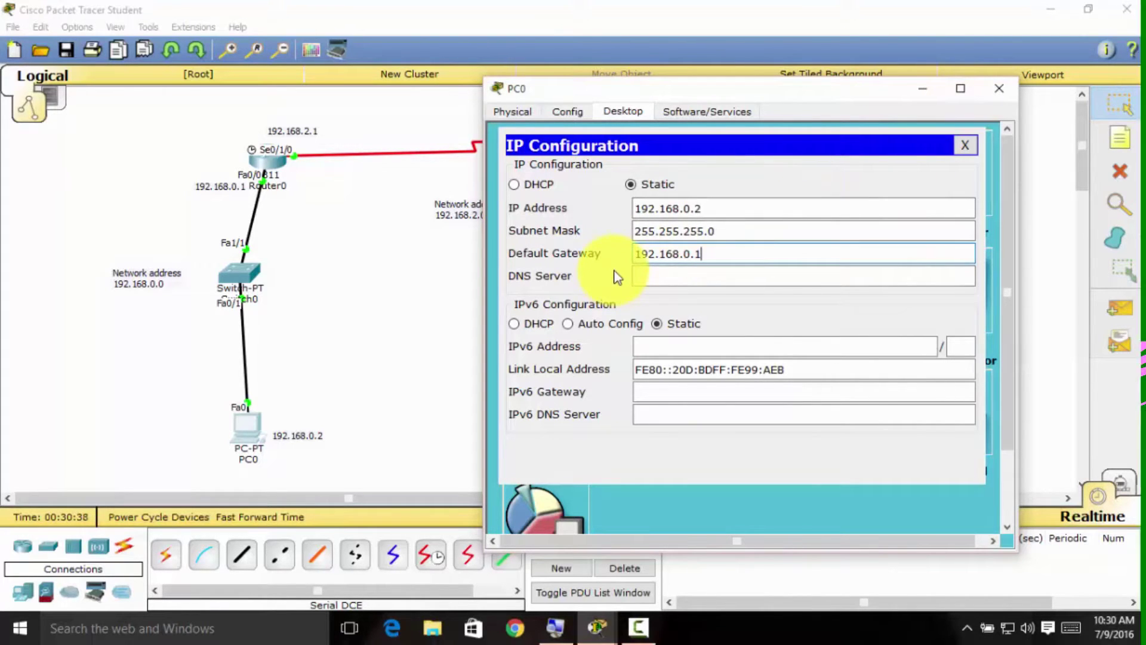
{"action": "mouse_move", "coordinate": [600, 255]}
{"action": "left_mouse_down"}
{"action": "mouse_move", "coordinate": [345, 209]}
{"action": "mouse_move", "coordinate": [228, 194]}
{"action": "left_mouse_up"}
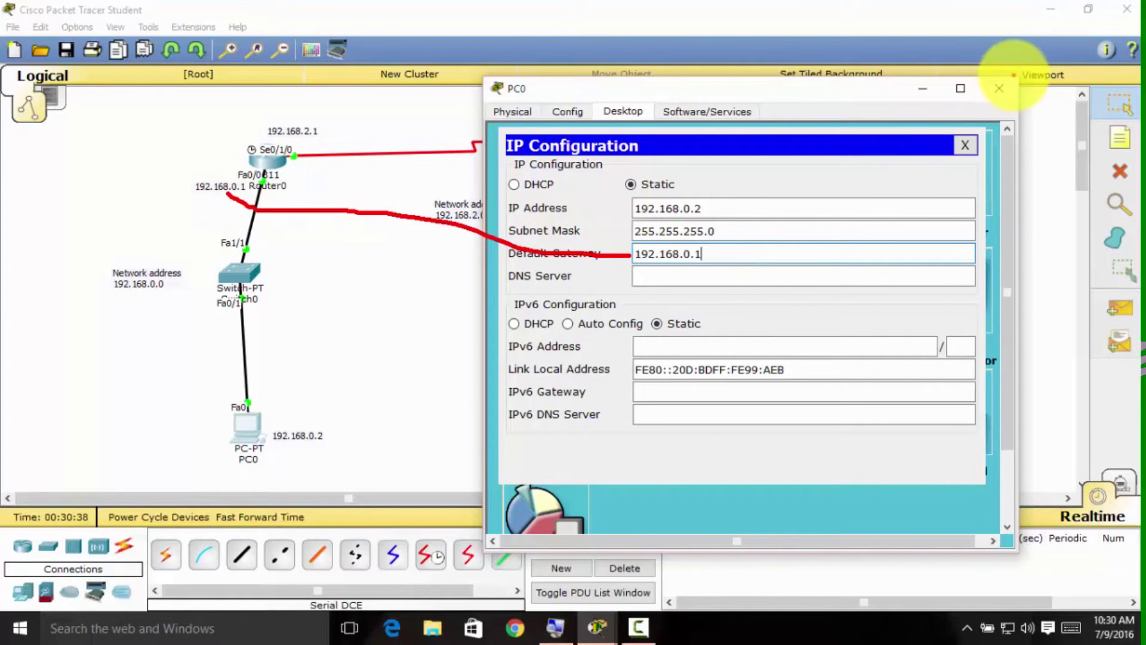
{"action": "key", "text": "Escape"}
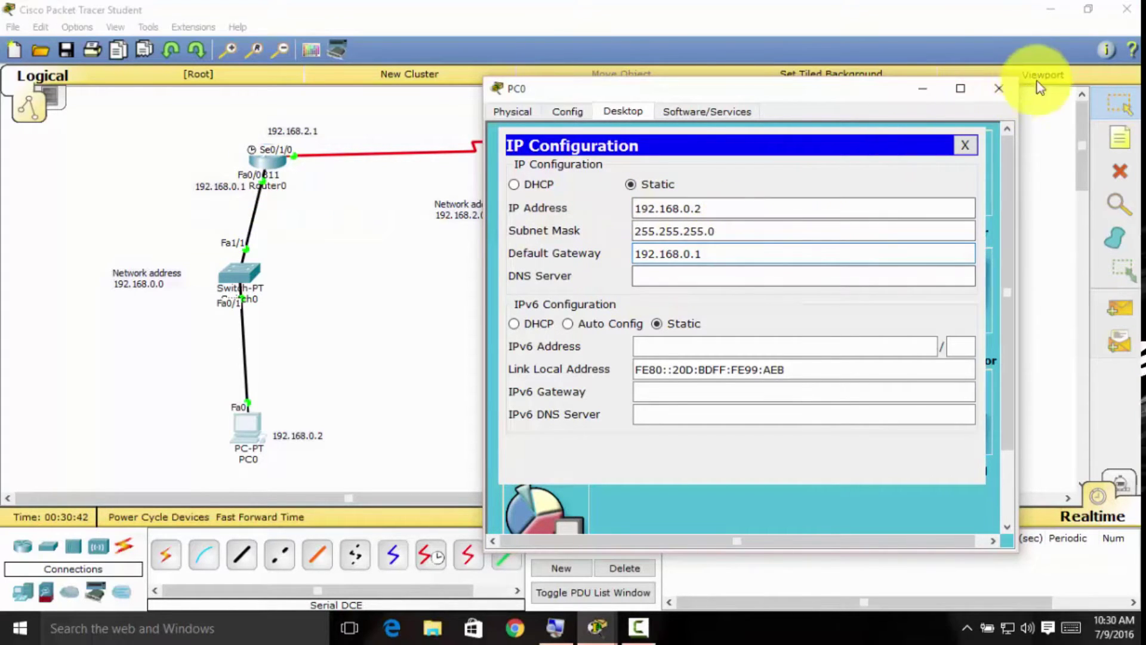
{"action": "left_click", "coordinate": [994, 88]}
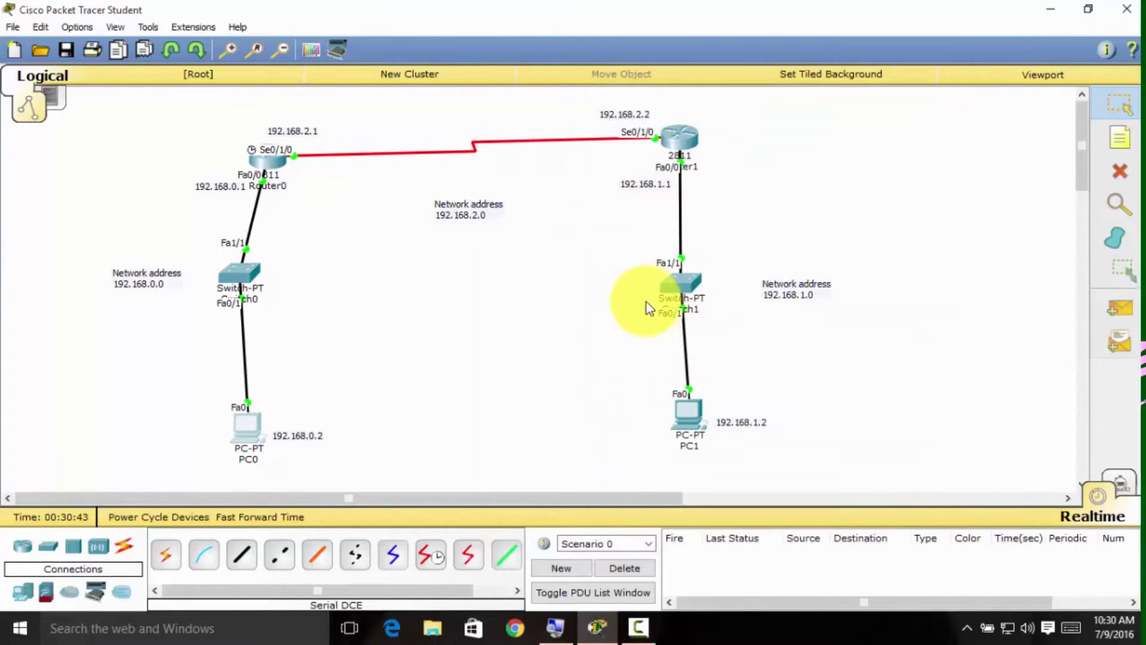
Open PC1's IP configuration and move its window clear of PC1's and Router1's address labels.
{"action": "left_click", "coordinate": [698, 420]}
{"action": "left_click", "coordinate": [457, 134]}
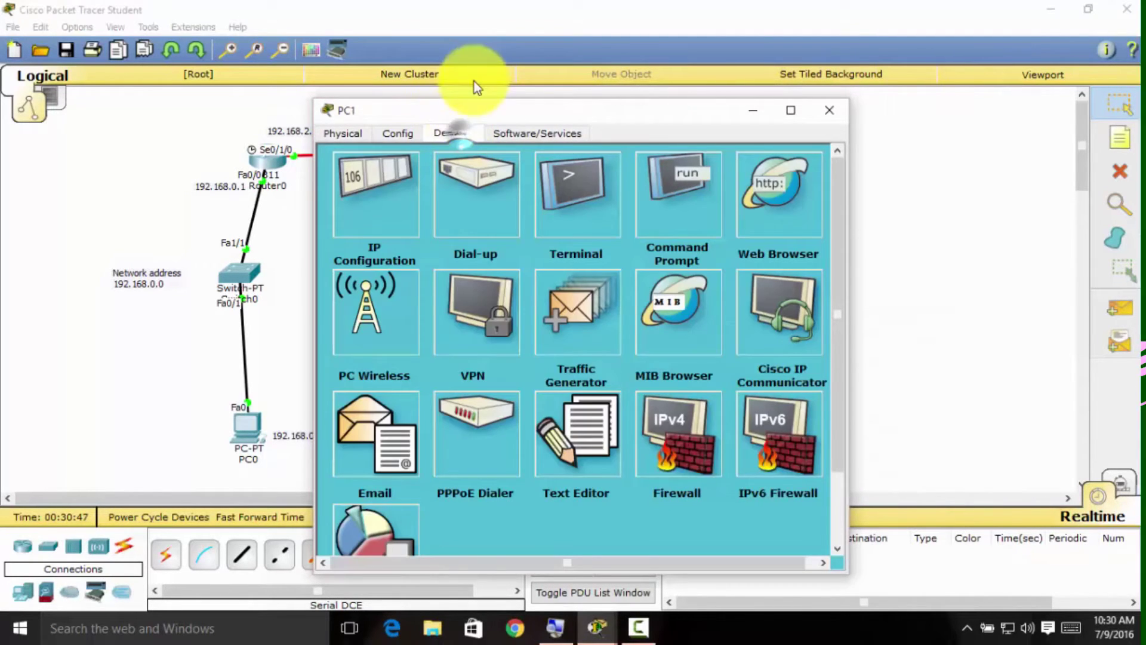
{"action": "left_click", "coordinate": [405, 151]}
{"action": "left_click_drag", "start_coordinate": [470, 113], "coordinate": [244, 87]}
{"action": "left_click", "coordinate": [388, 202]}
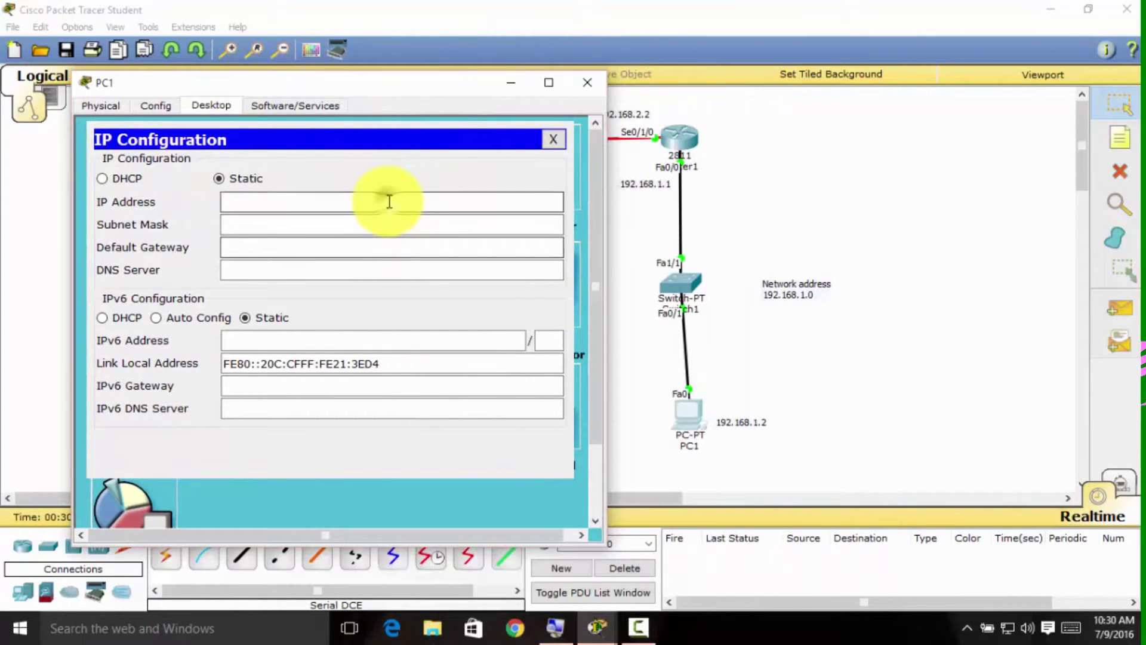
{"action": "type", "text": "192"}
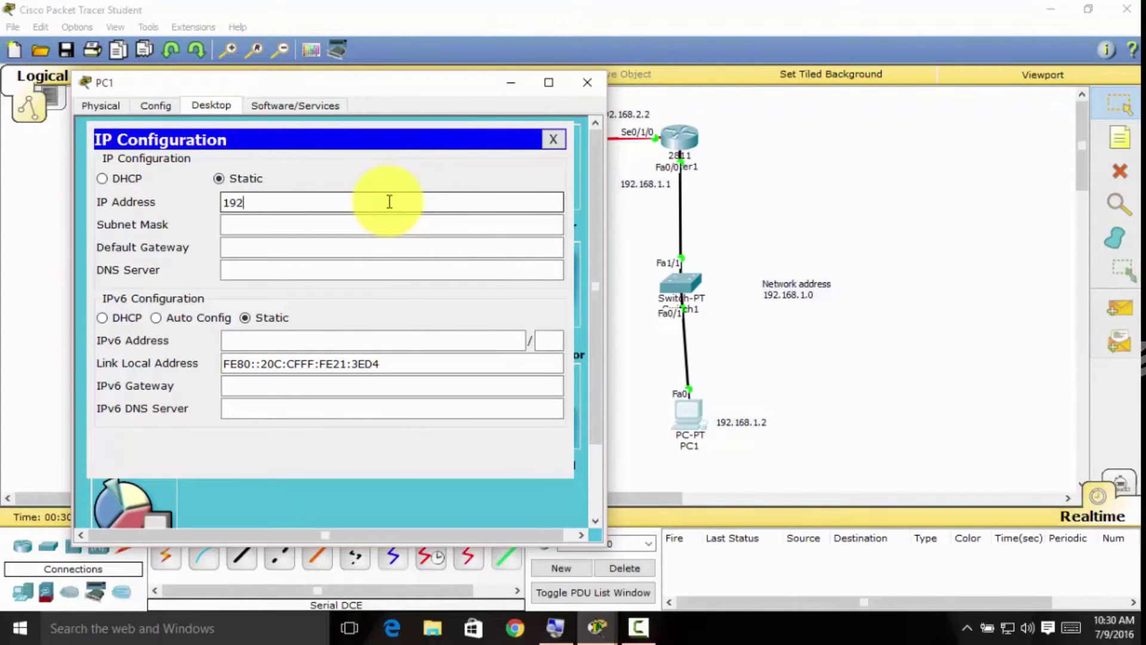
{"action": "type", "text": ".168"}
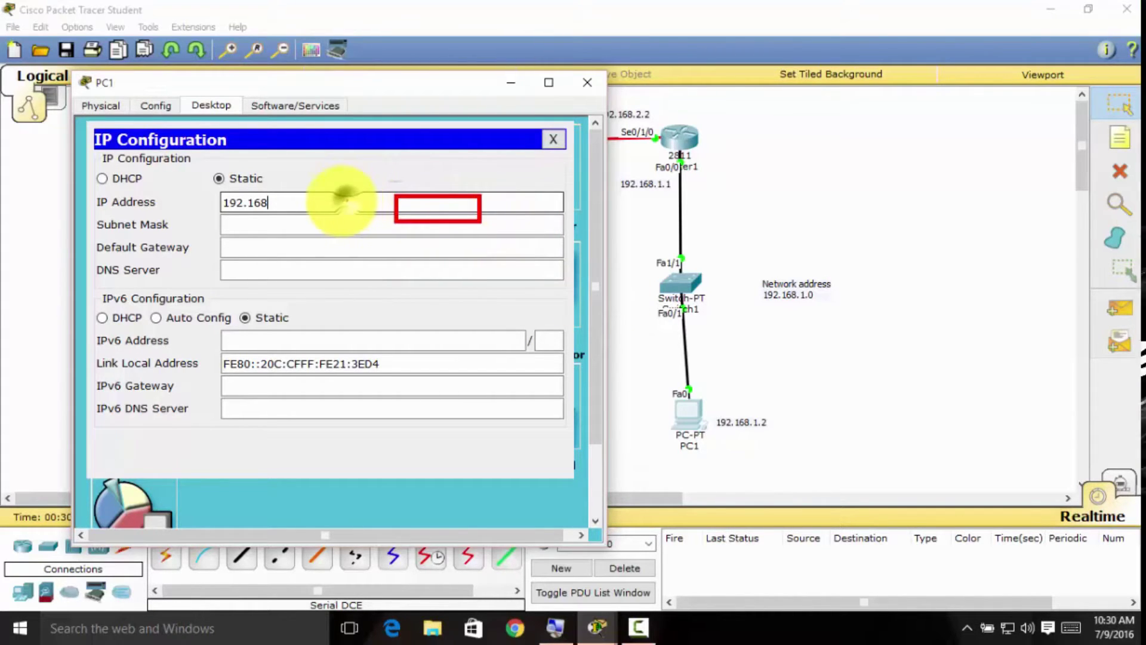
{"action": "mouse_move", "coordinate": [342, 201]}
{"action": "left_mouse_down"}
{"action": "mouse_move", "coordinate": [506, 273]}
{"action": "mouse_move", "coordinate": [691, 421]}
{"action": "mouse_move", "coordinate": [727, 427]}
{"action": "left_mouse_up"}
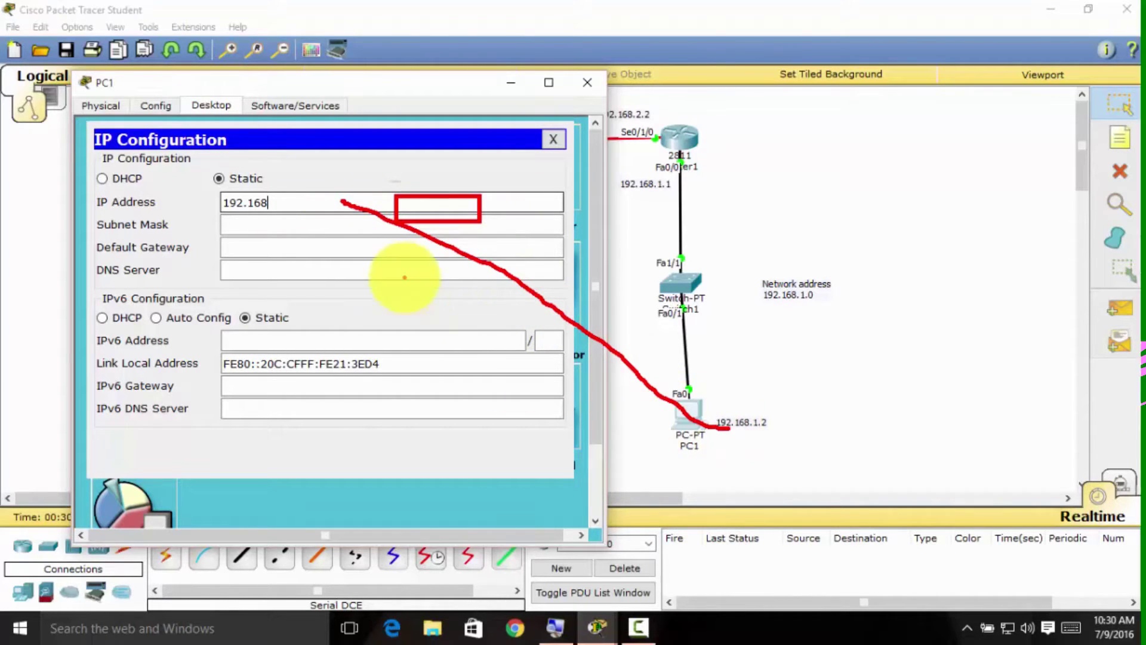
{"action": "key", "text": "Escape"}
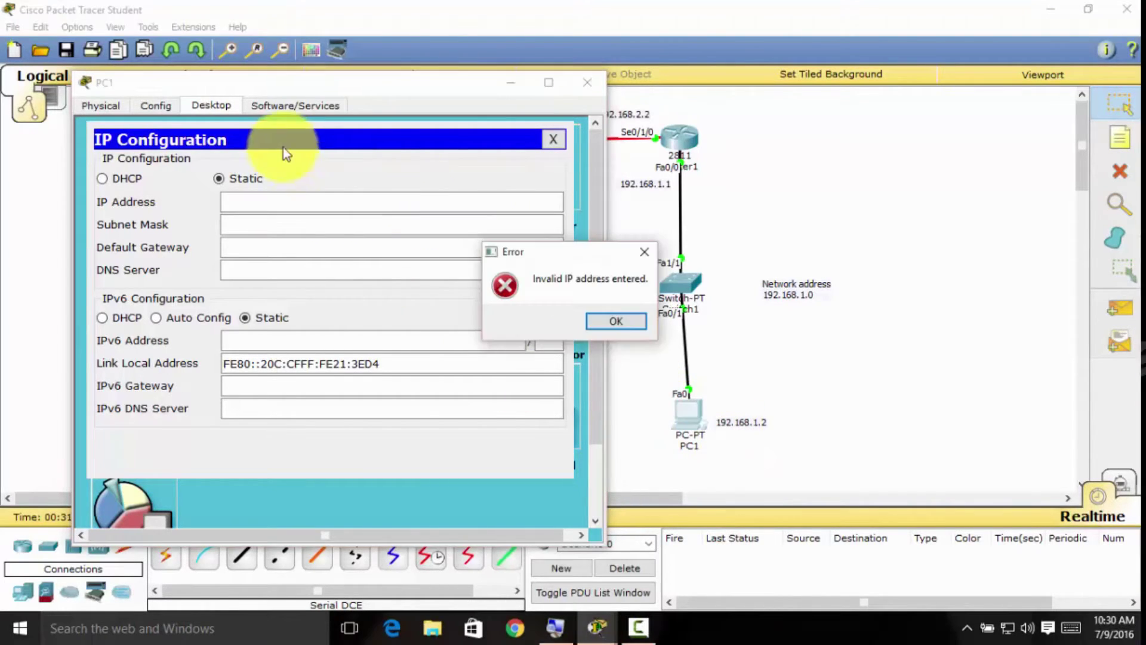
{"action": "left_click", "coordinate": [615, 321]}
Set PC1's static IP address to 192.168.1.2 with subnet mask 255.255.255.0.
{"action": "left_click", "coordinate": [323, 202]}
{"action": "type", "text": "192.168.1.2"}
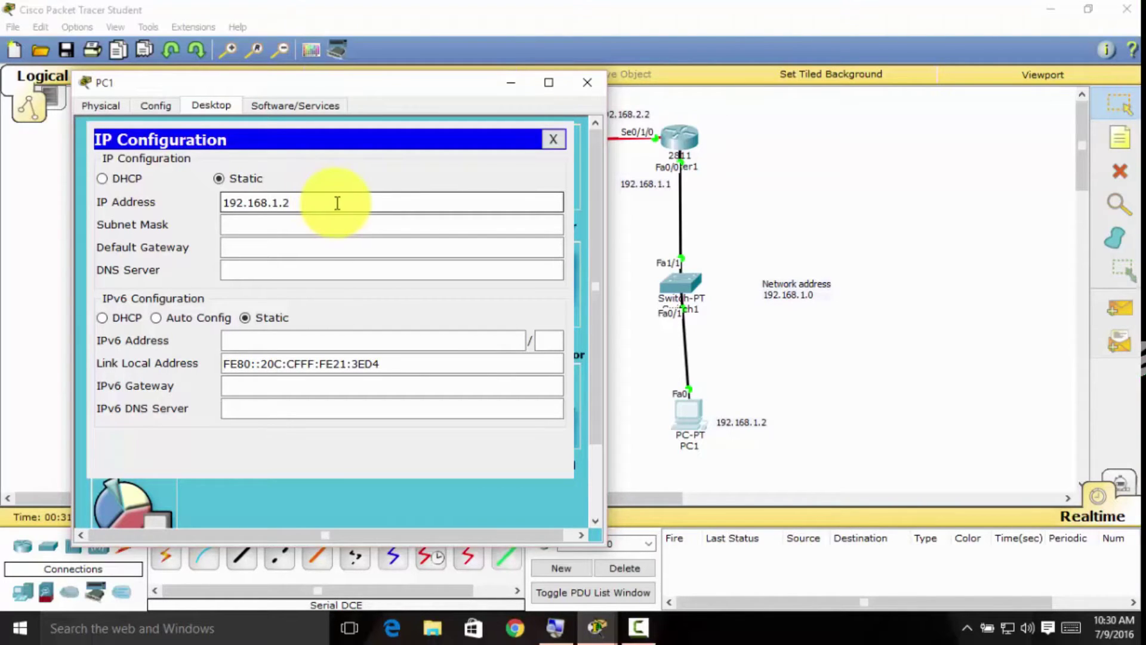
{"action": "left_click", "coordinate": [334, 225]}
Set PC1's default gateway to 192.168.1.1, matching Router1's Fa0/0 label, and close PC1's window.
{"action": "left_click", "coordinate": [322, 254]}
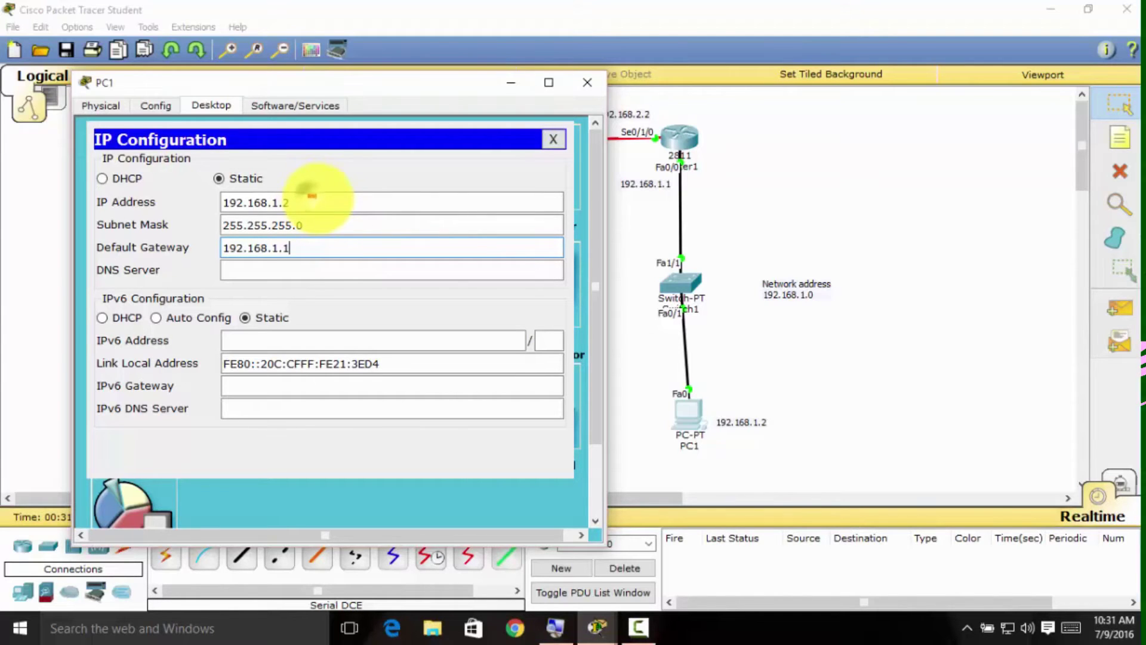
{"action": "mouse_move", "coordinate": [315, 196]}
{"action": "left_mouse_down"}
{"action": "mouse_move", "coordinate": [528, 233]}
{"action": "mouse_move", "coordinate": [621, 325]}
{"action": "mouse_move", "coordinate": [654, 395]}
{"action": "mouse_move", "coordinate": [734, 423]}
{"action": "left_mouse_up"}
{"action": "mouse_move", "coordinate": [310, 259]}
{"action": "left_mouse_down"}
{"action": "mouse_move", "coordinate": [416, 235]}
{"action": "mouse_move", "coordinate": [641, 227]}
{"action": "mouse_move", "coordinate": [664, 200]}
{"action": "left_mouse_up"}
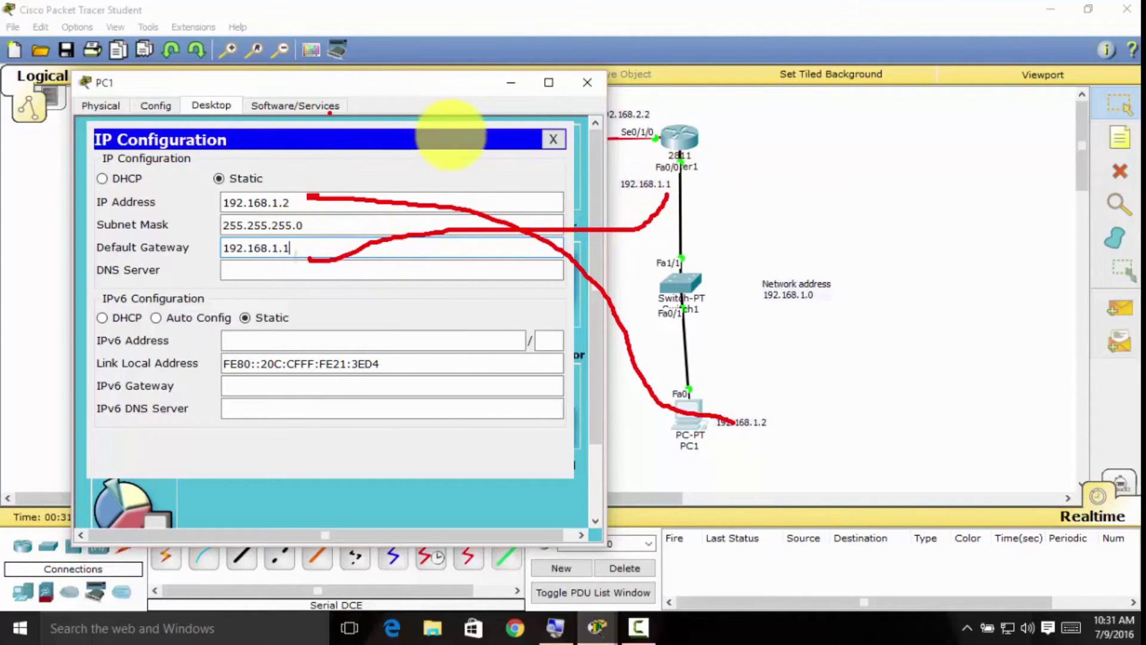
{"action": "key", "text": "Escape"}
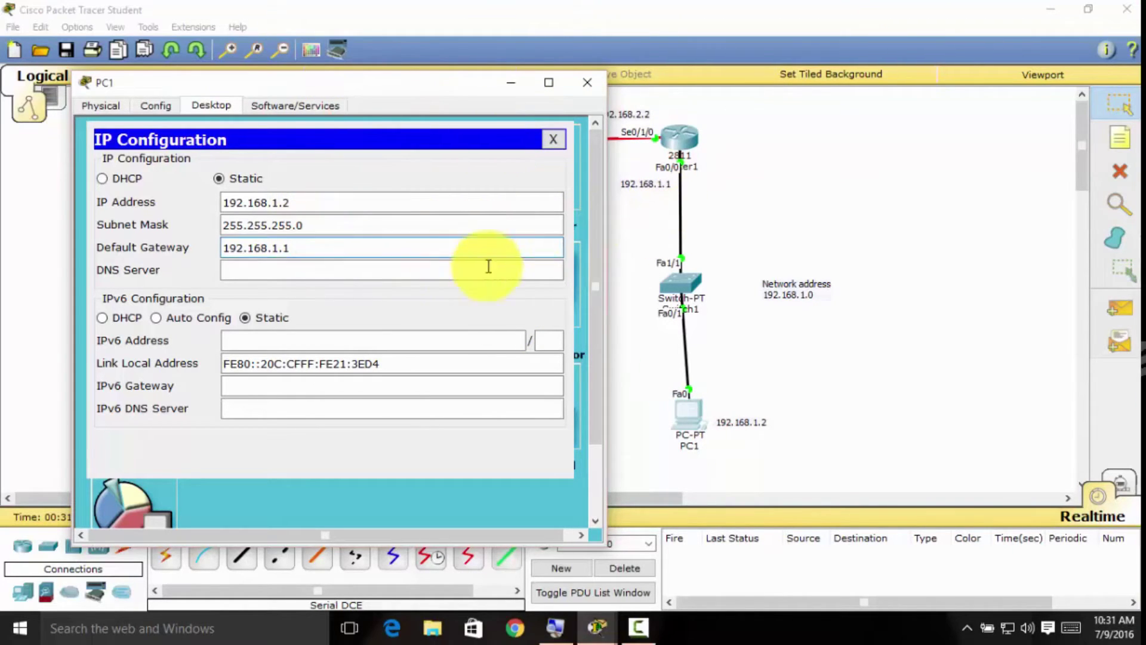
{"action": "left_click", "coordinate": [588, 83]}
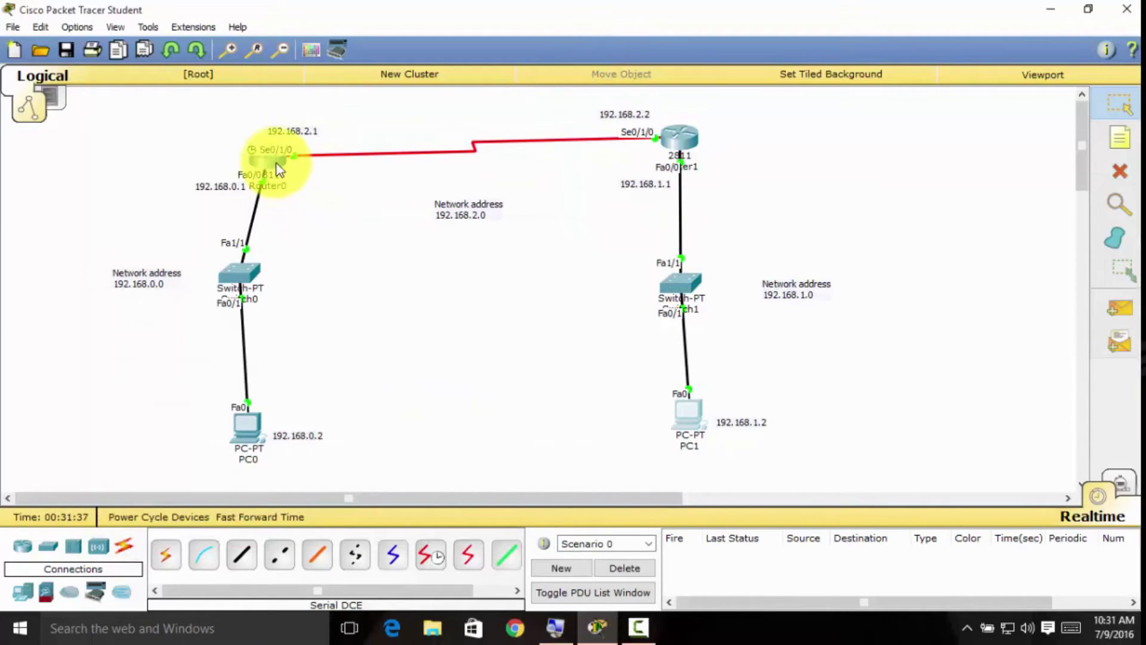
Send a simple PDU from PC0 to Router0 to test the connection within network 192.168.0.0.
{"action": "left_click", "coordinate": [1111, 307]}
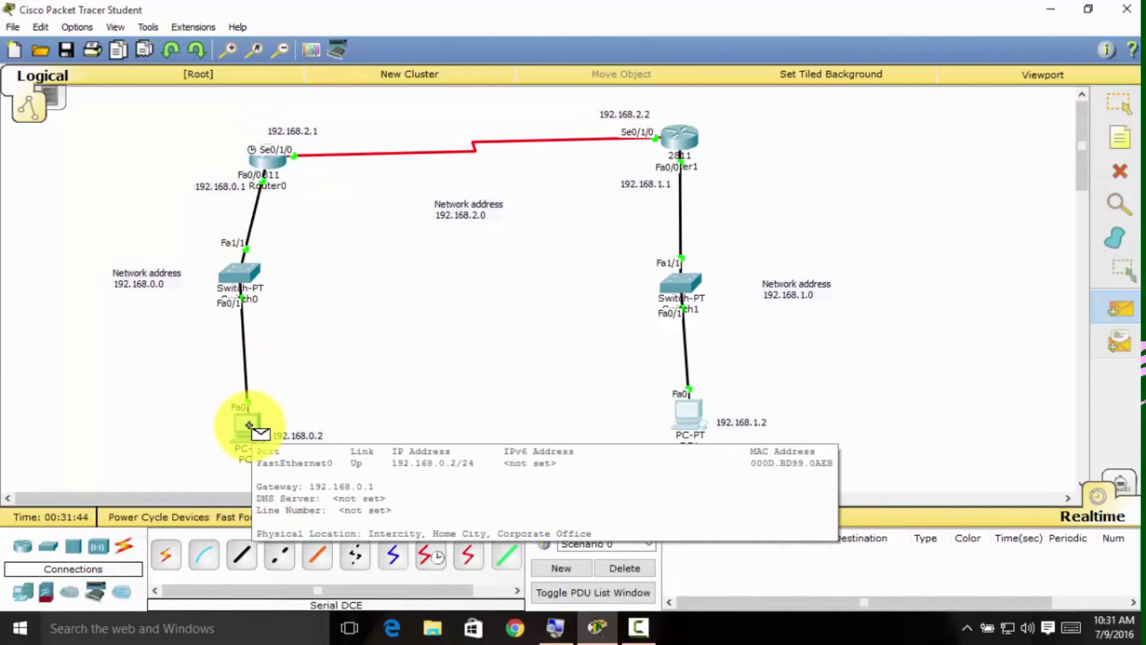
{"action": "left_click", "coordinate": [252, 425]}
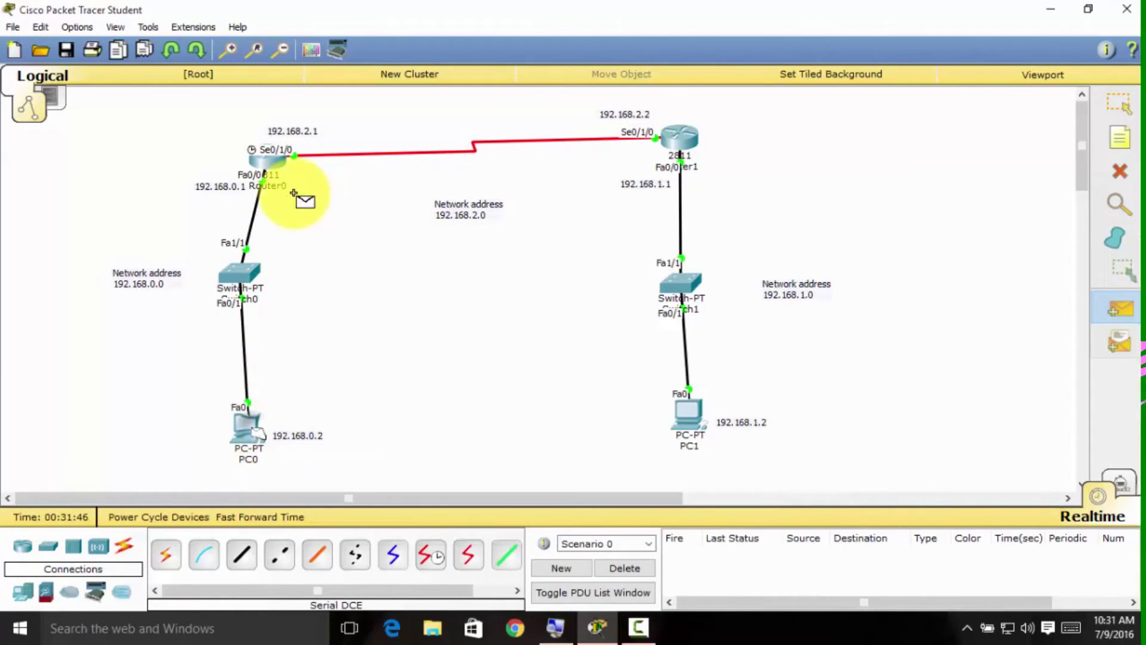
{"action": "left_click", "coordinate": [265, 155]}
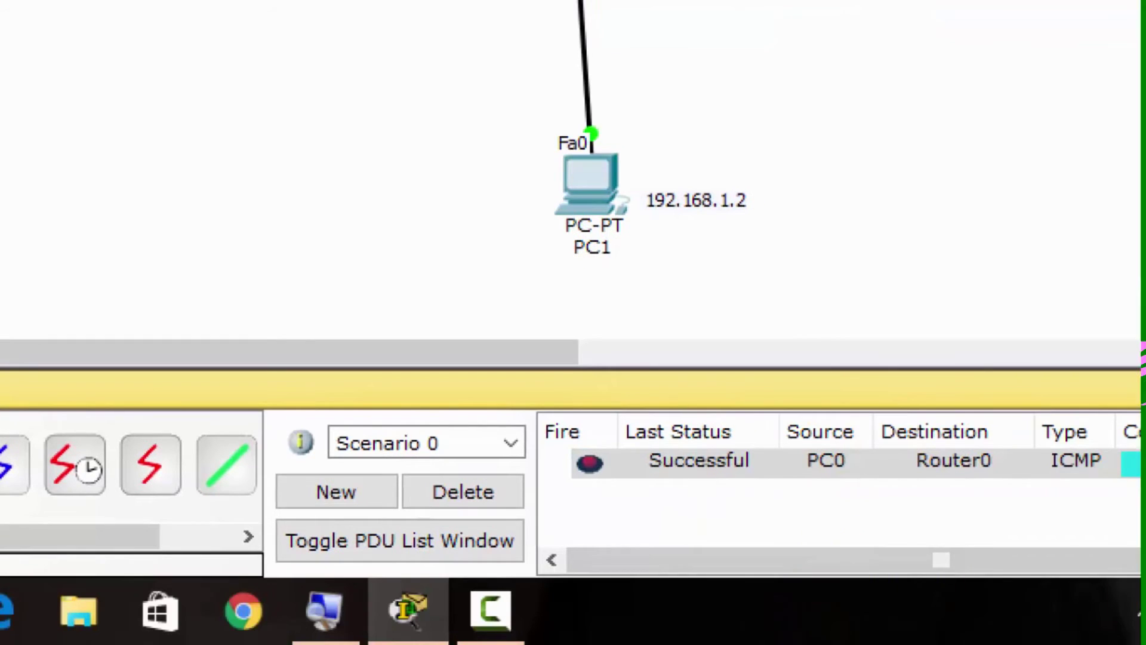
{"action": "left_click", "coordinate": [770, 485]}
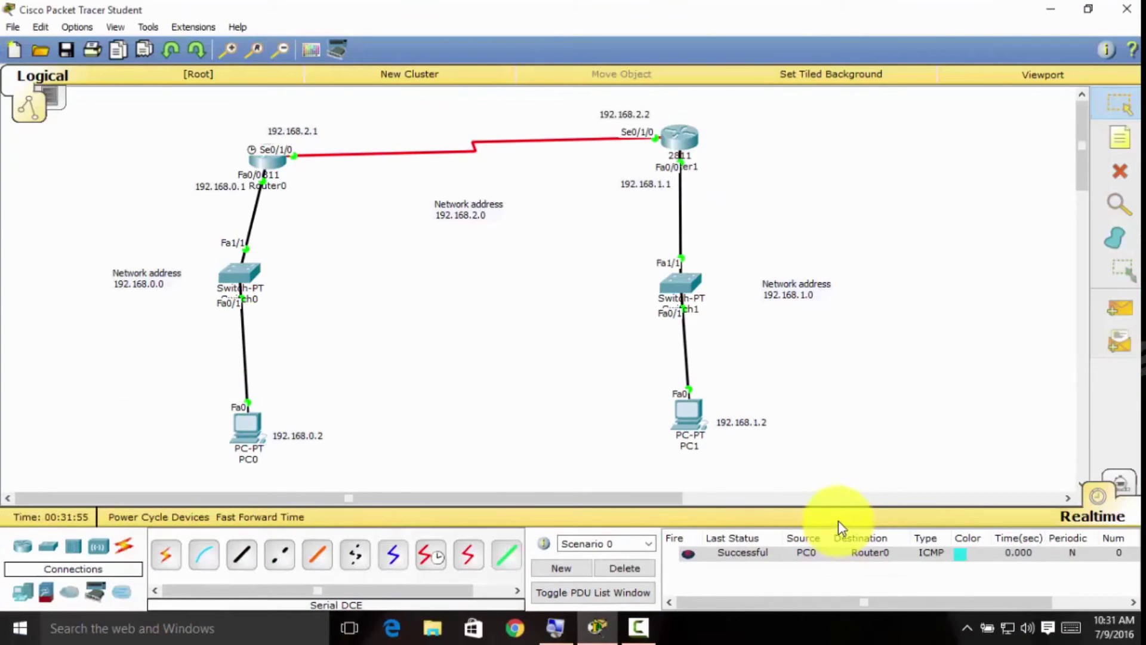
Send a simple PDU from PC1 to Router1 to test the connection within network 192.168.1.0.
{"action": "left_click", "coordinate": [1119, 307]}
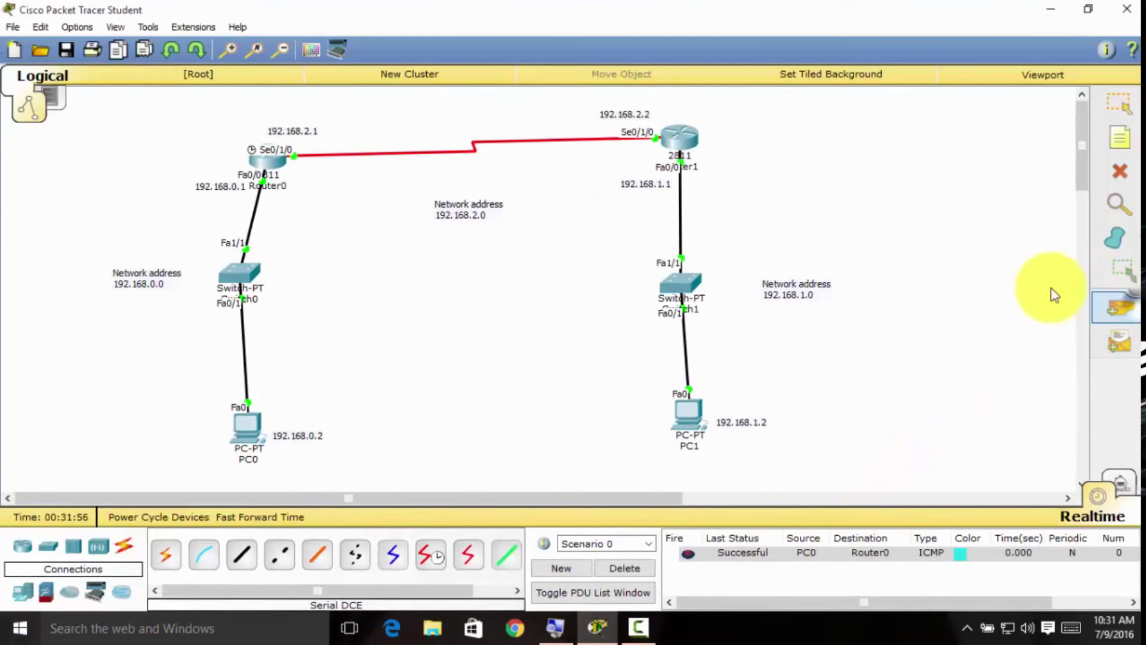
{"action": "left_click", "coordinate": [701, 422]}
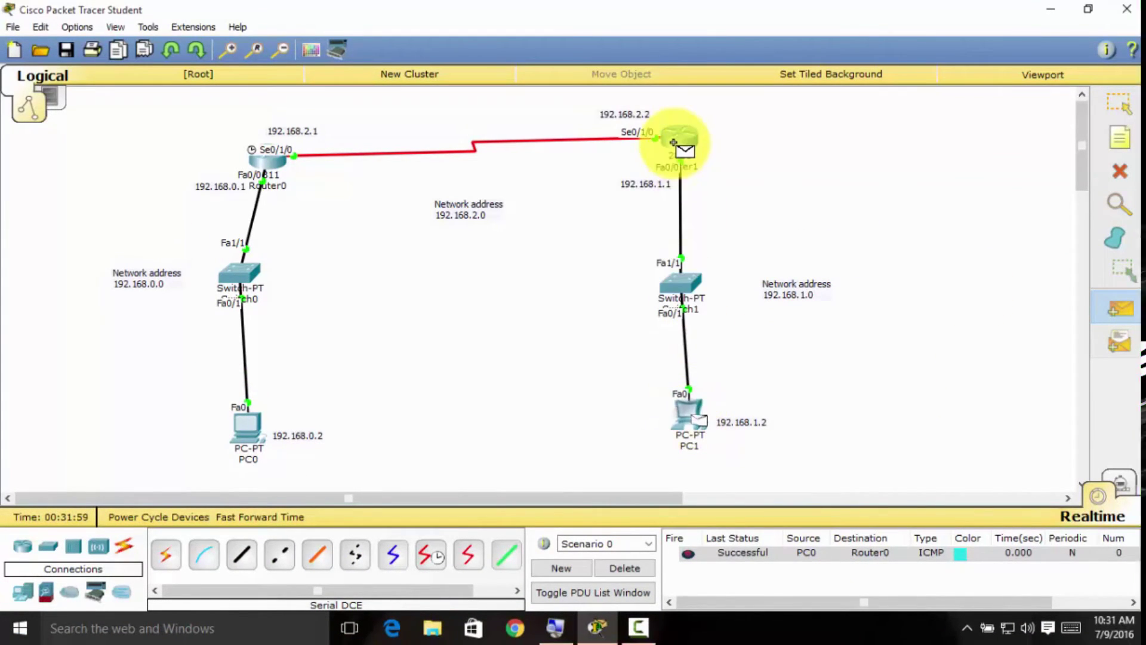
{"action": "left_click", "coordinate": [673, 142]}
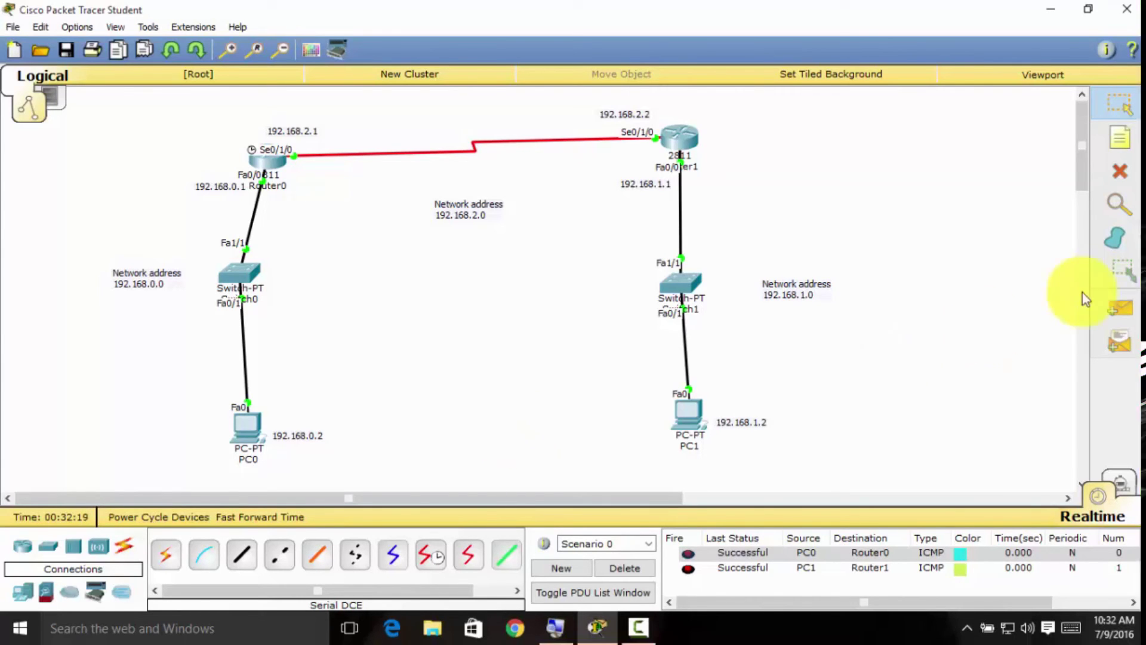
Send a simple PDU from PC0 to PC1 to test the connection between the two LANs.
{"action": "left_click", "coordinate": [1107, 301]}
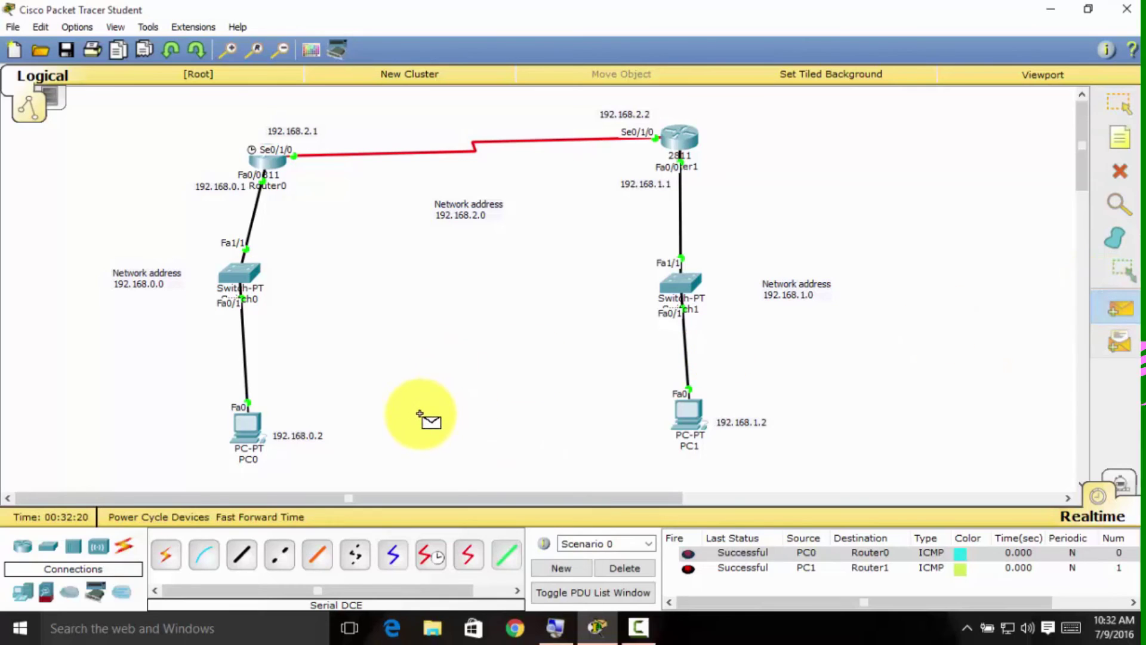
{"action": "left_click", "coordinate": [242, 424]}
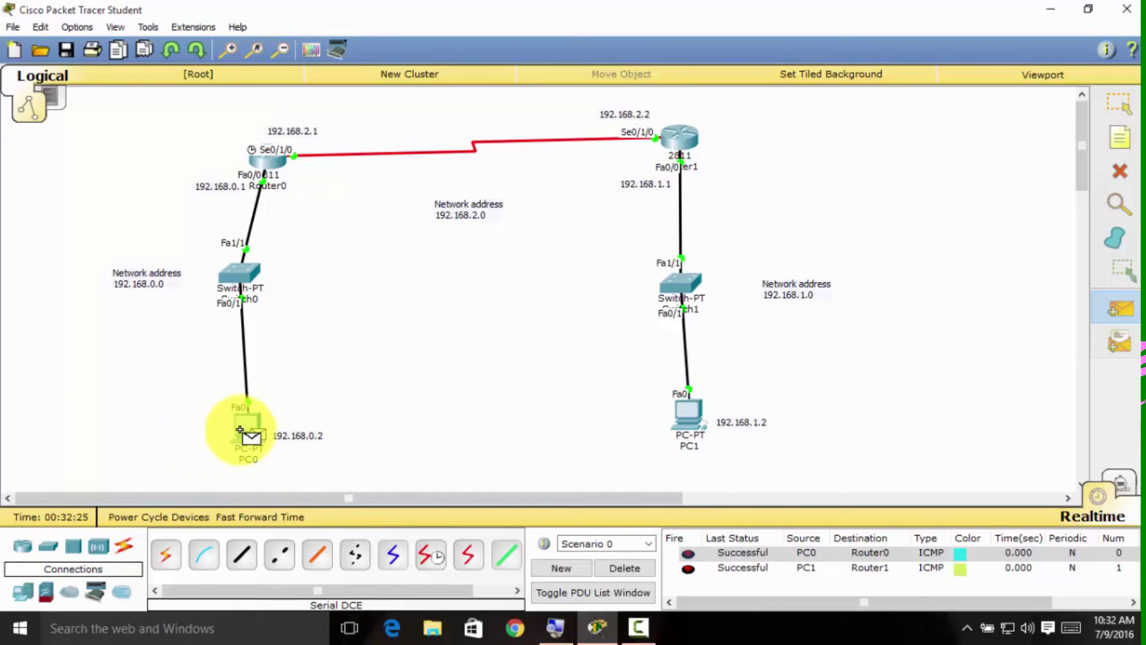
{"action": "left_click", "coordinate": [689, 409]}
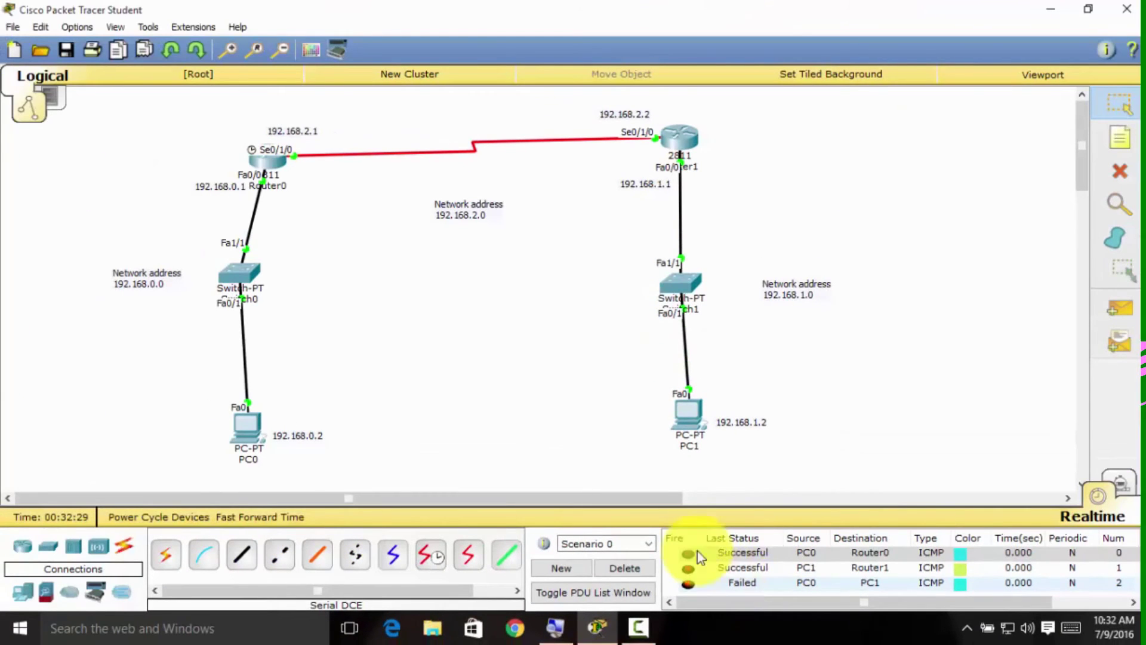
Open Router0's IOS command line interface.
{"action": "left_click", "coordinate": [257, 166]}
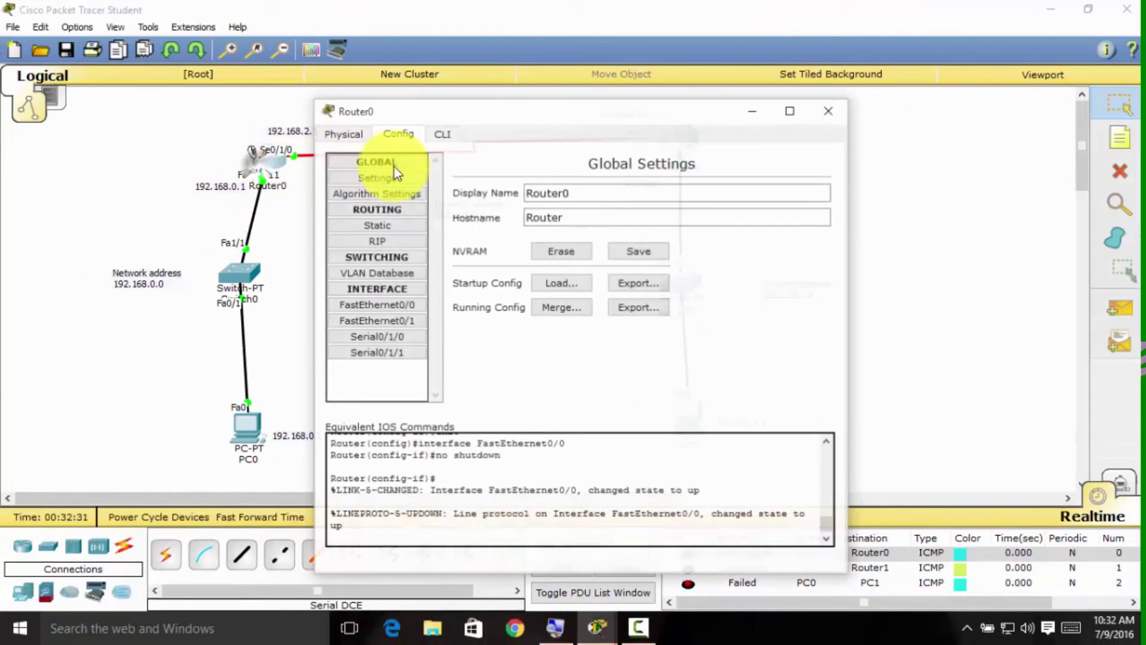
{"action": "left_click", "coordinate": [442, 134]}
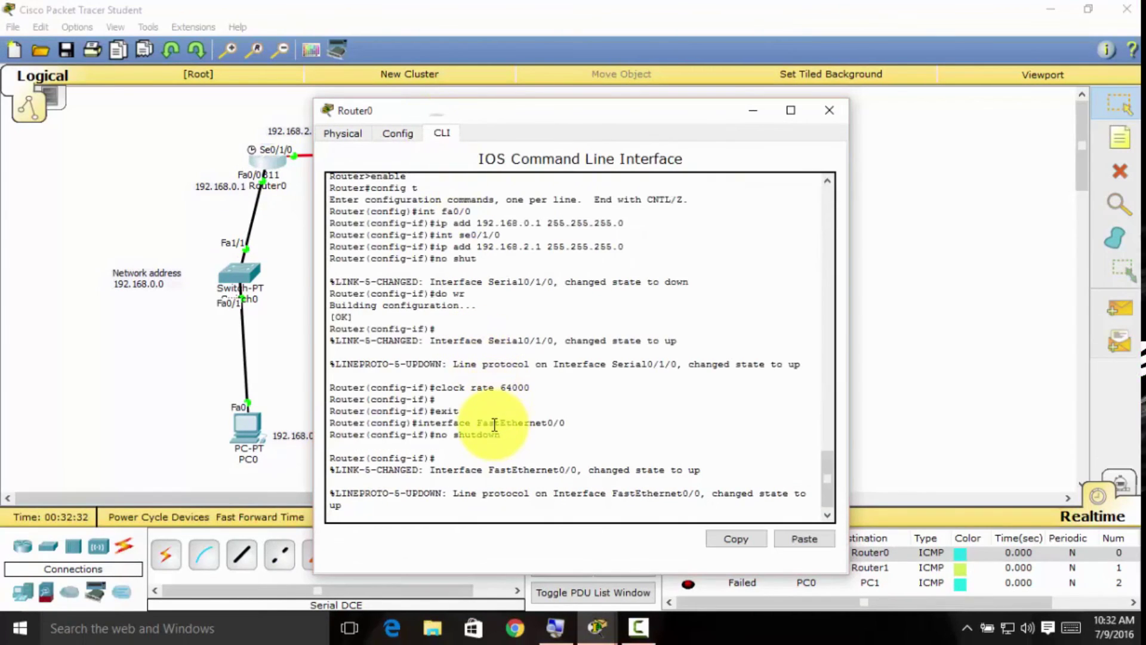